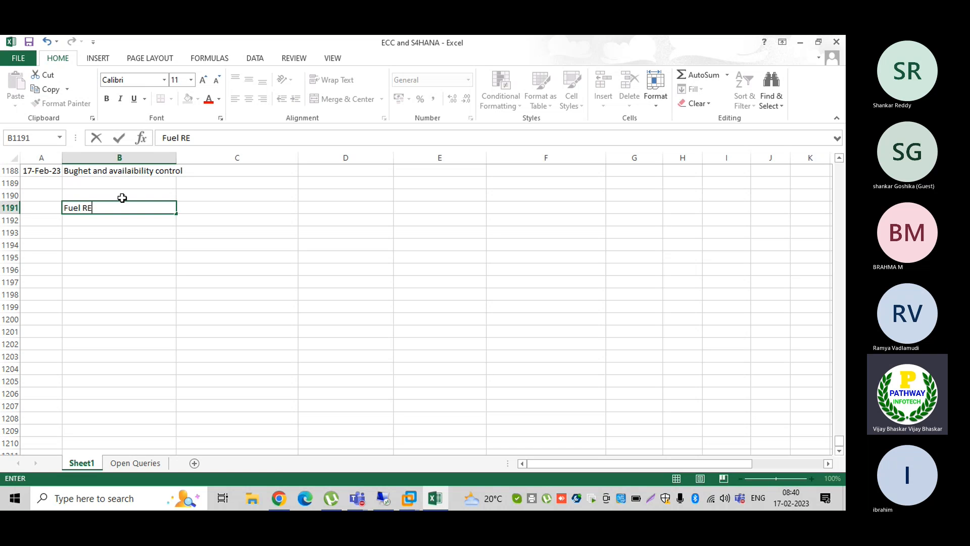
- Enter 'Fuel Expenses' in B1191 with '100000 for 10 vehicles' beside it
key(BackSpace)
key(BackSpace)
key(BackSpace)
key(BackSpace)
key(BackSpace)
key(BackSpace)
key(BackSpace)
key(BackSpace)
key(BackSpace)
text(E)
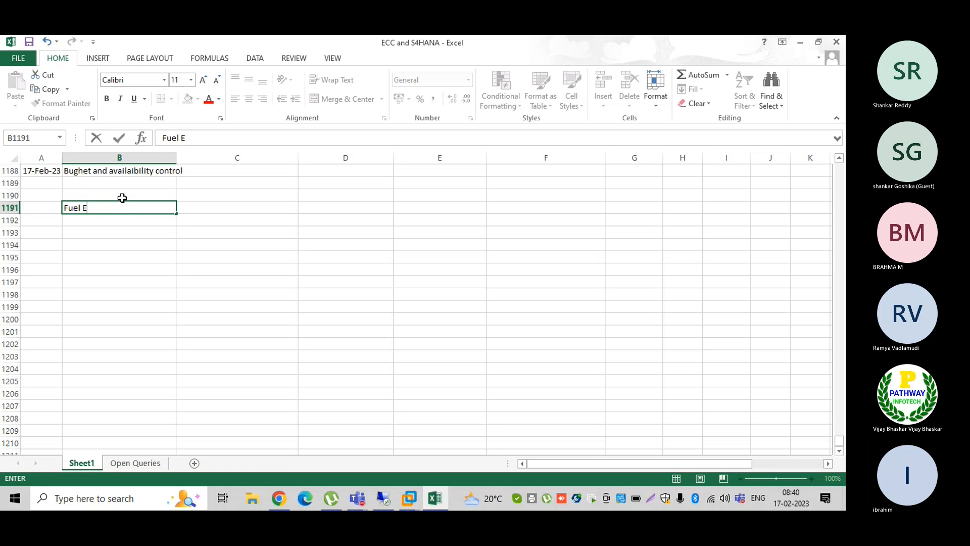
text(xpenses)
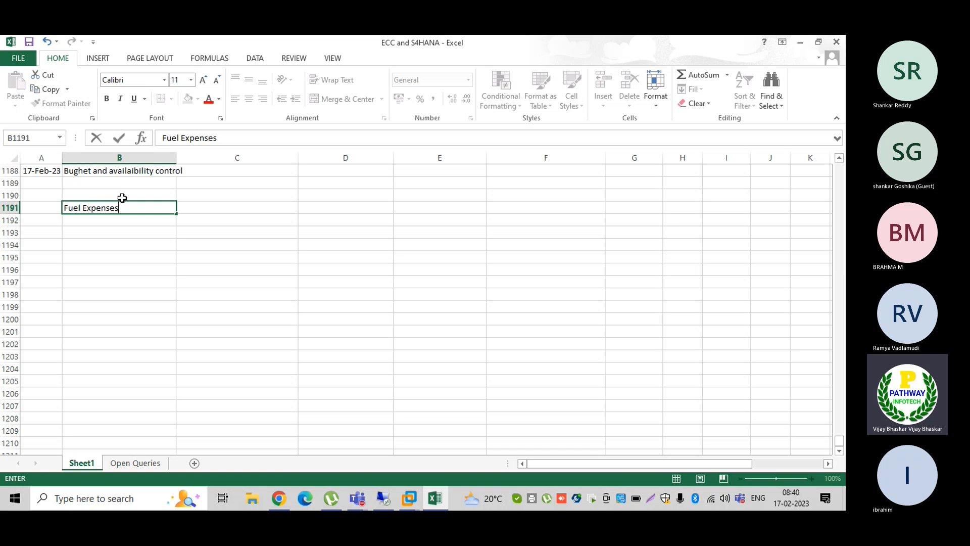
key(ctrl+Return)
key(Right)
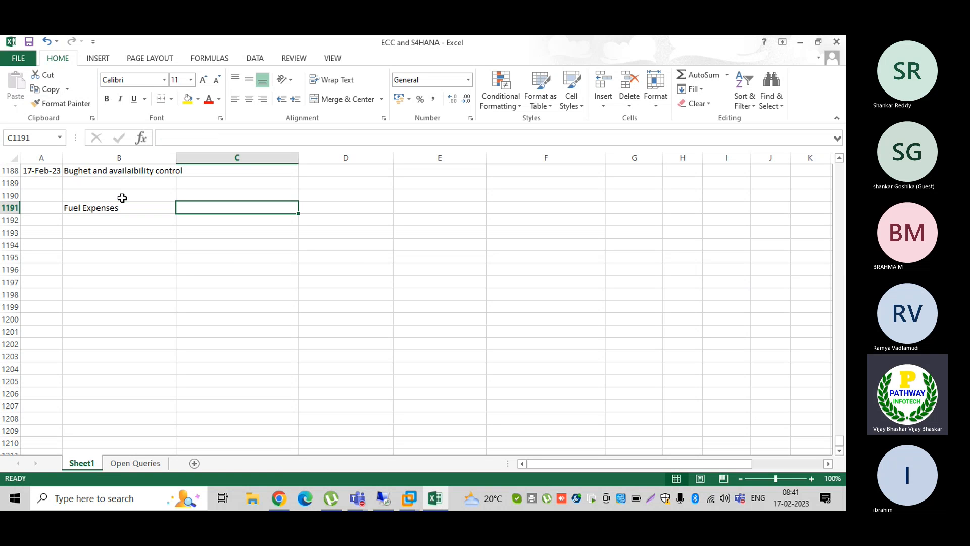
text(100000)
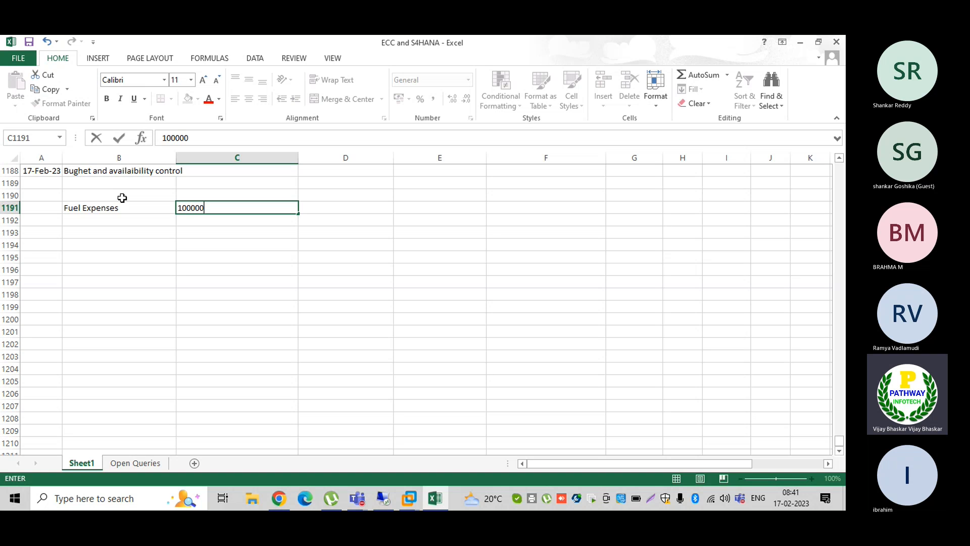
text( for 10 vehicles)
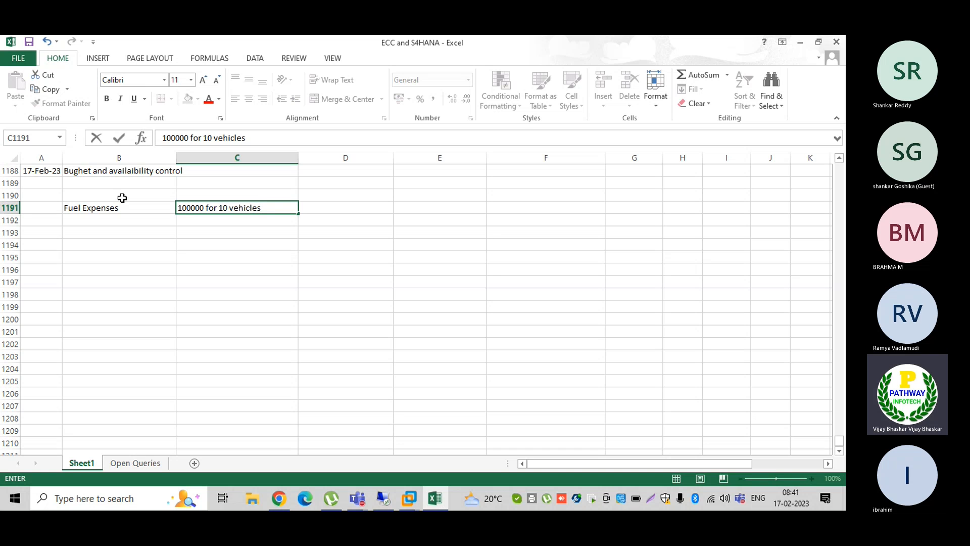
key(Return)
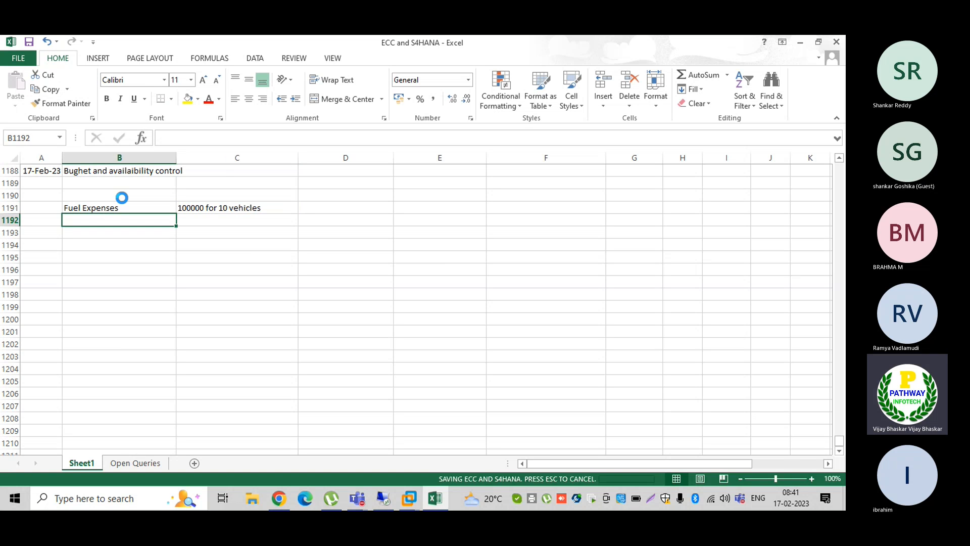
- Add a 'Vehciles' label in B1192 with the value 10 next to it
click(122, 197)
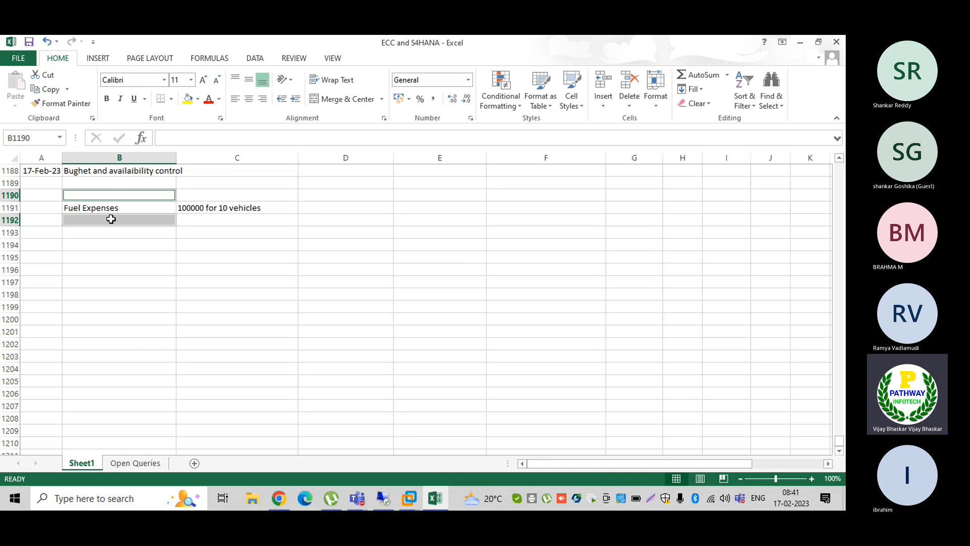
click(110, 219)
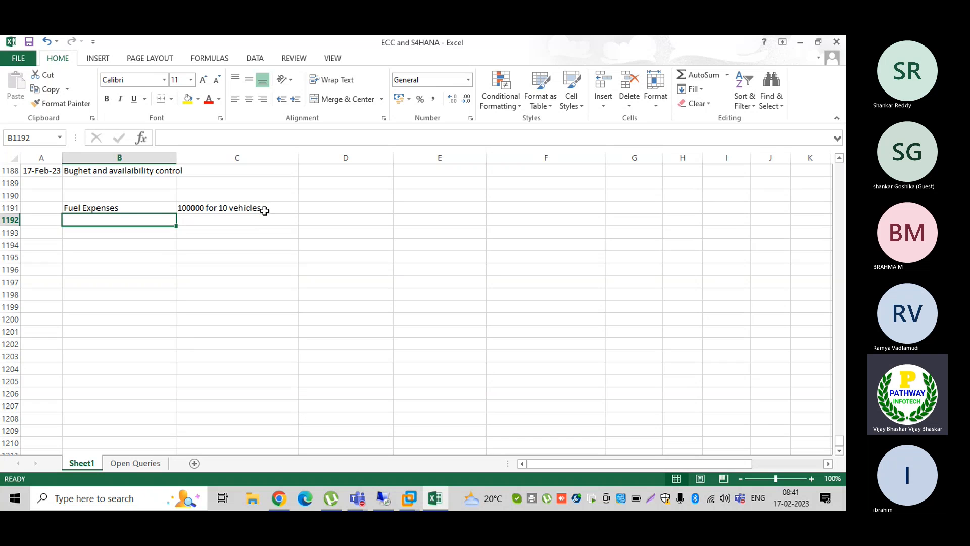
double_click(130, 220)
text(Ve)
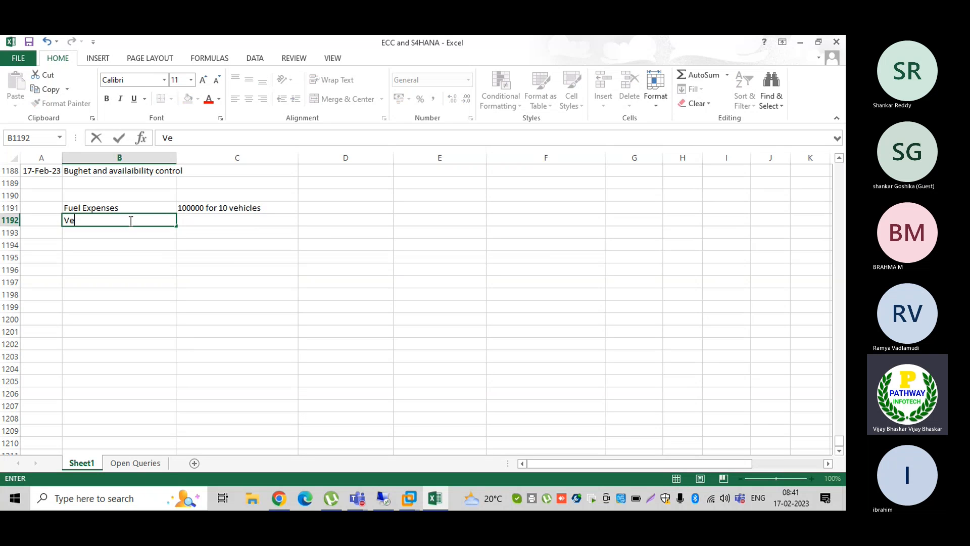
text(hciles)
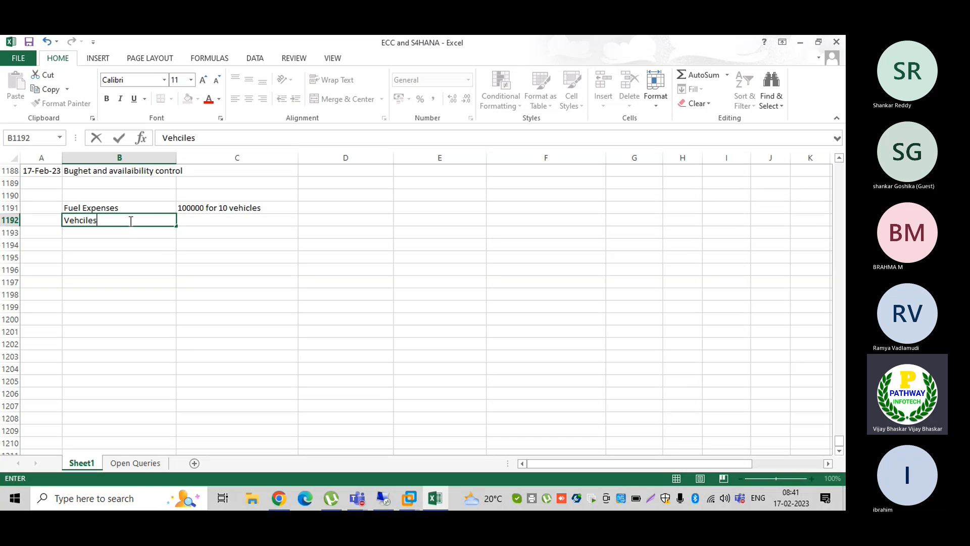
key(Tab)
text(10)
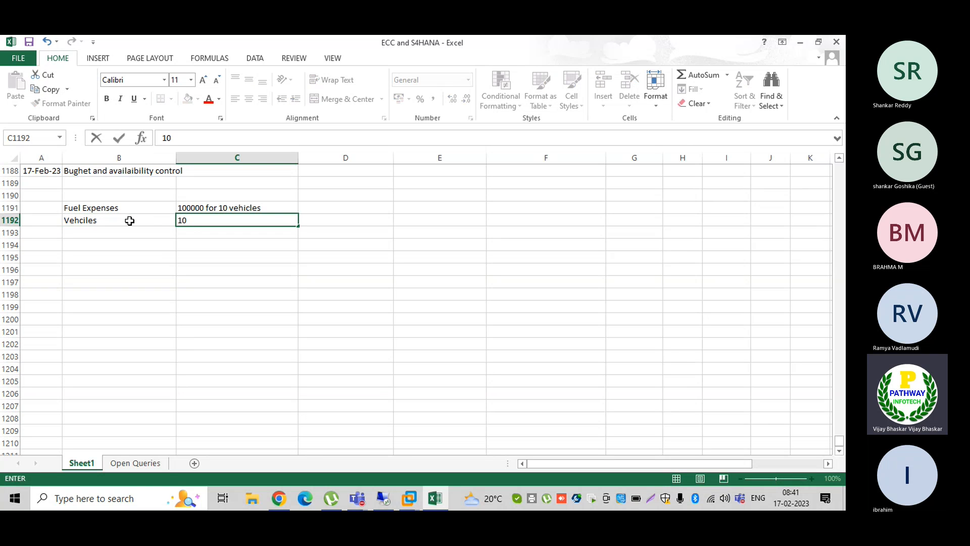
- Trim the fuel budget cell C1191 down to just 100000
click(204, 206)
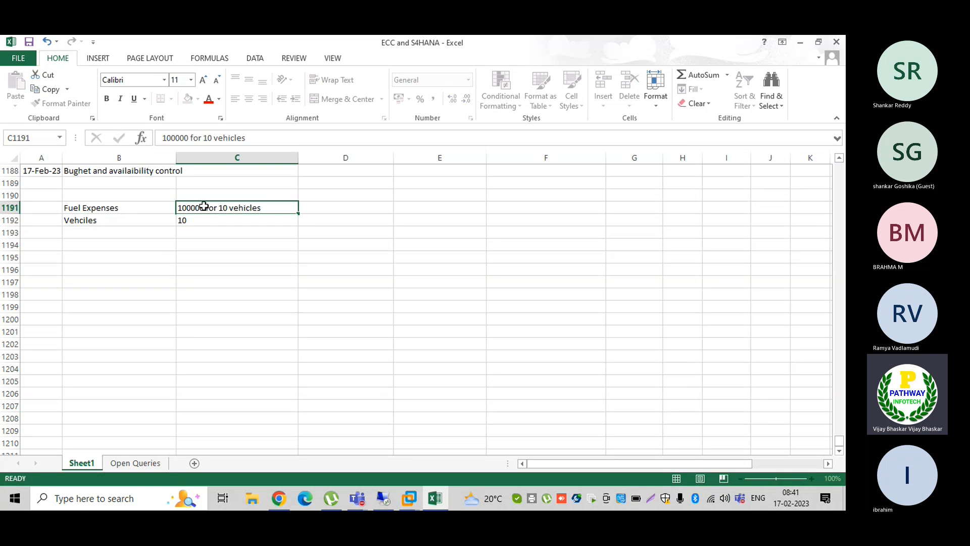
double_click(204, 207)
key(shift+End)
key(Delete)
key(Return)
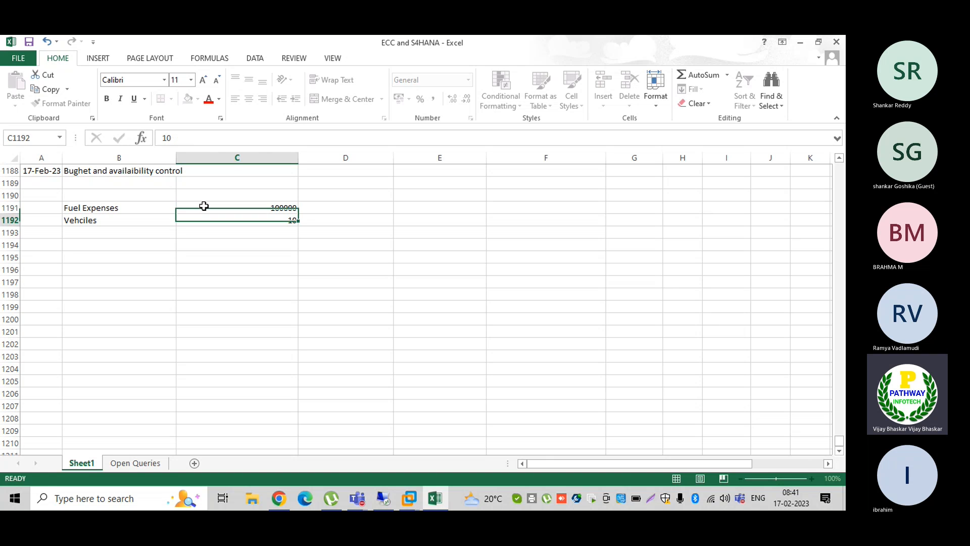
- Add a 'Per vehicle cost' row in B1193 with the value 10000
click(123, 231)
text(Per ve)
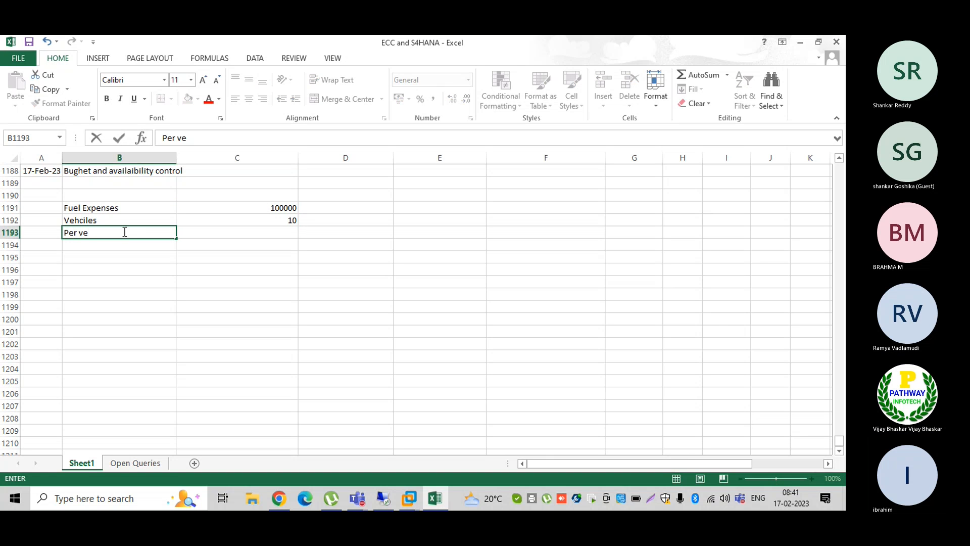
text(hicles)
key(BackSpace)
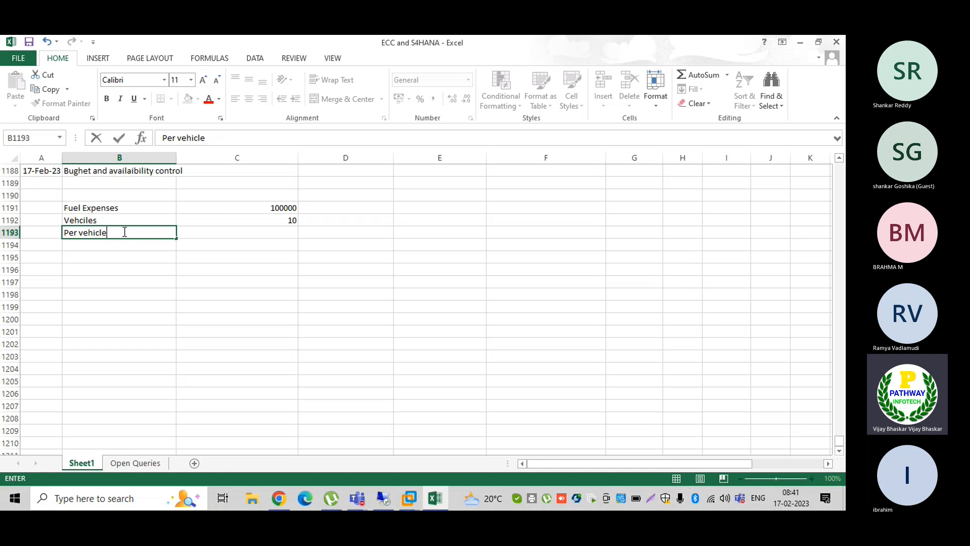
text(cose)
key(BackSpace)
text(t)
key(Tab)
text(10000)
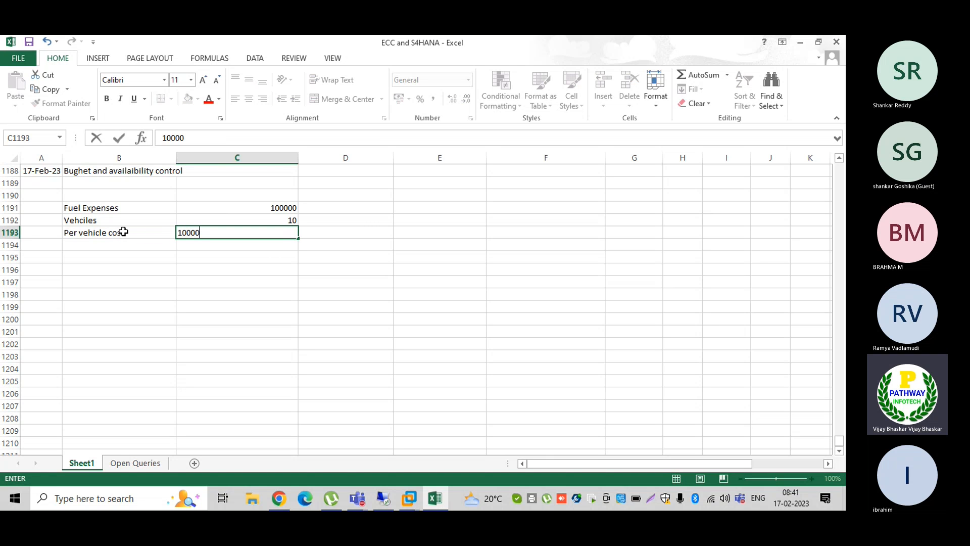
key(Return)
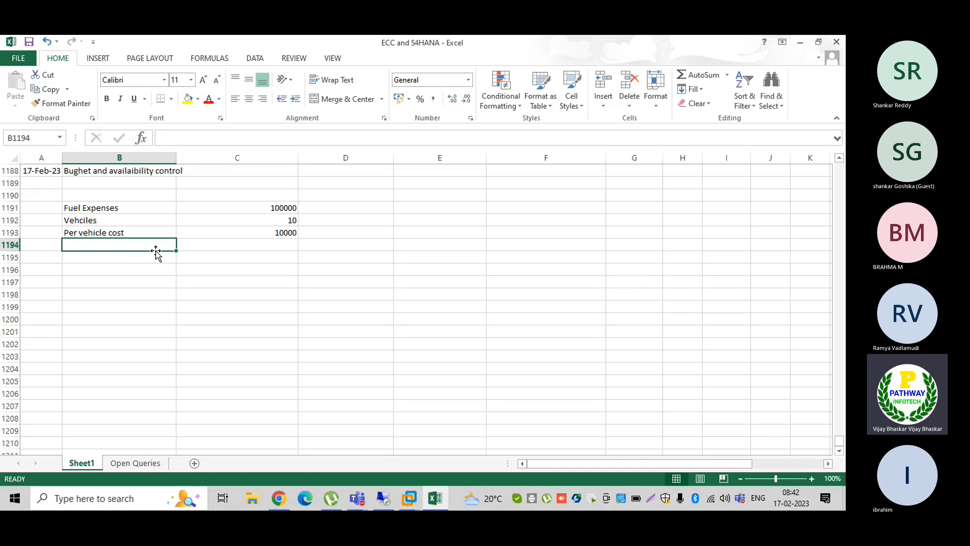
click(101, 261)
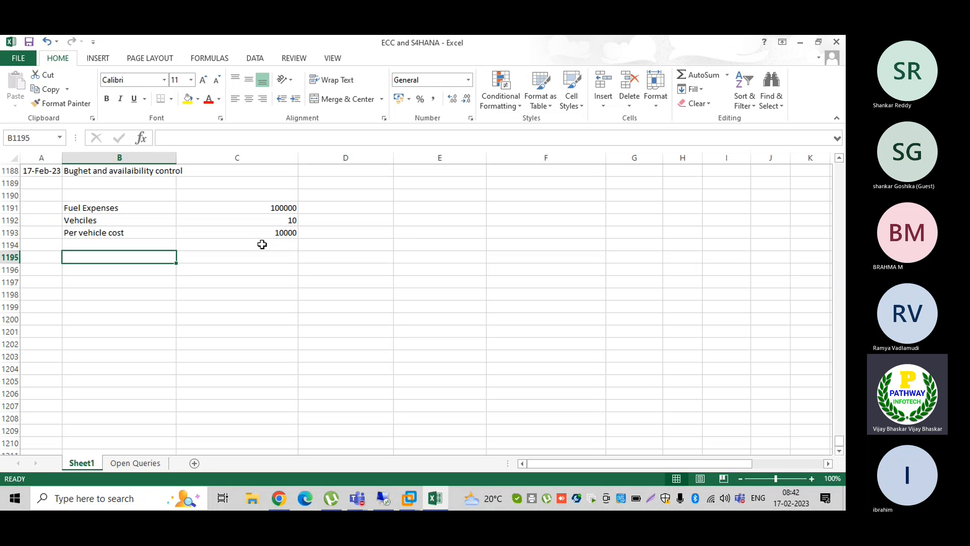
- Enter 'BUdget And availability Control Options:' in B1195 and make it bold
text(BUd)
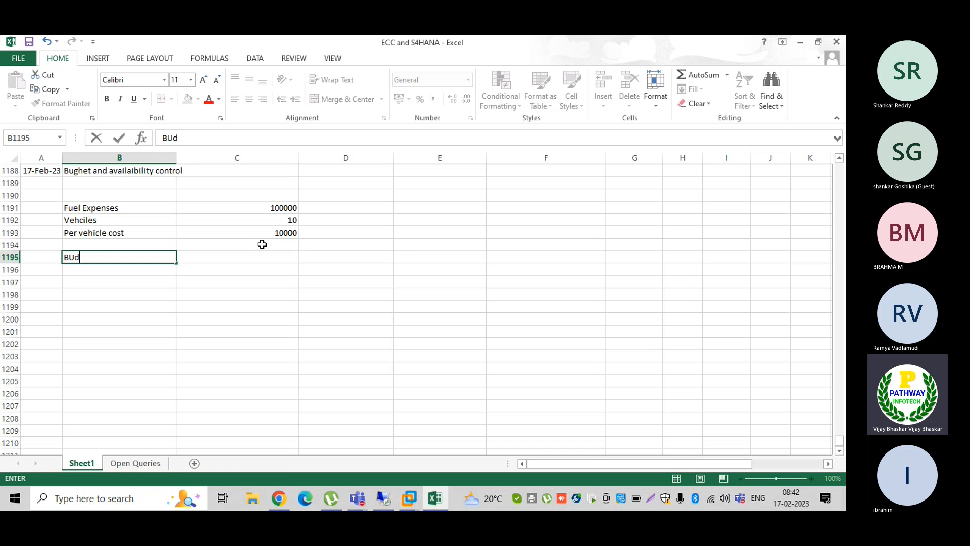
text(get)
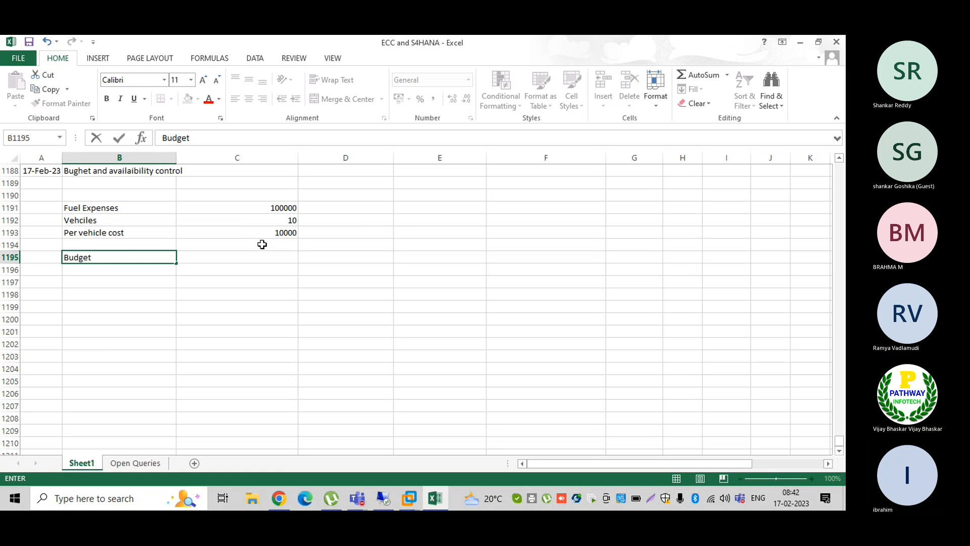
text( And availa)
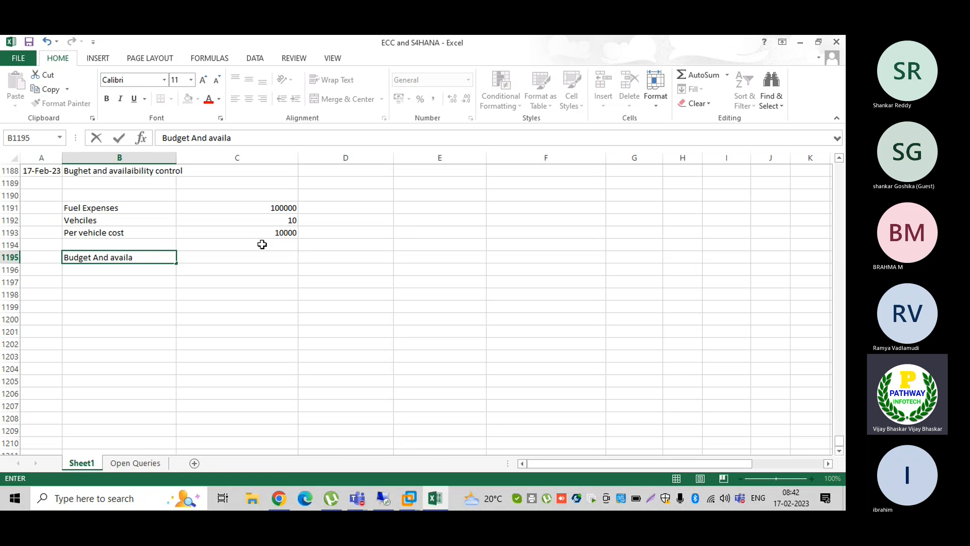
text(bil)
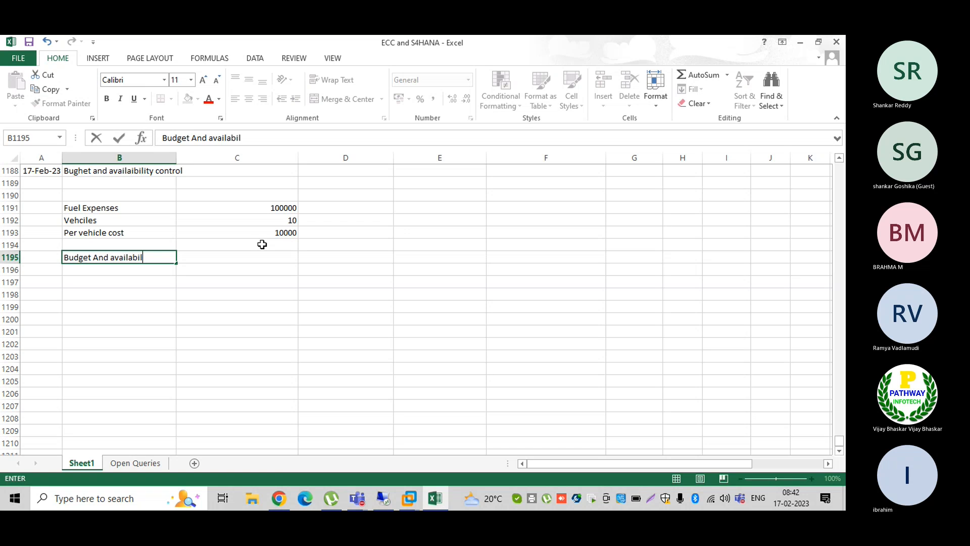
text(ity Cont)
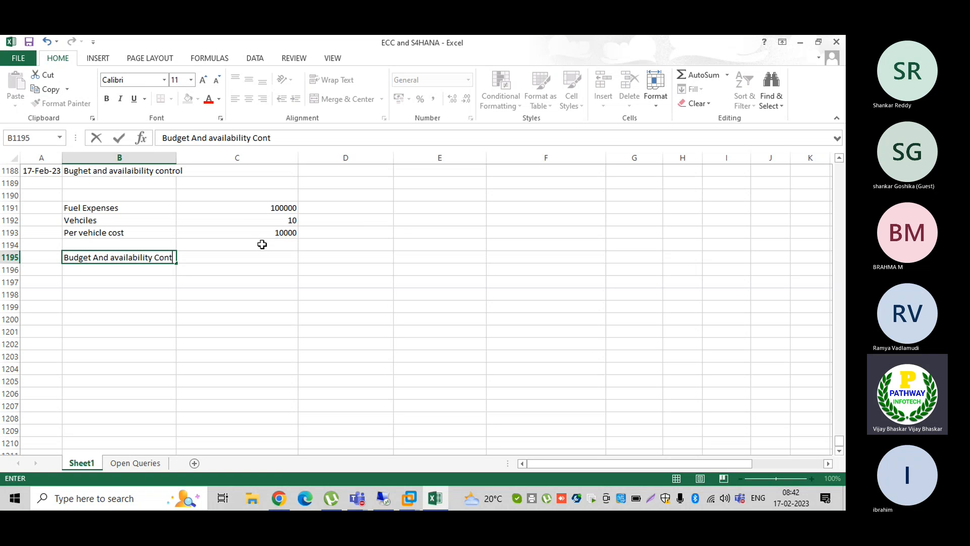
text(rol Options:)
key(Return)
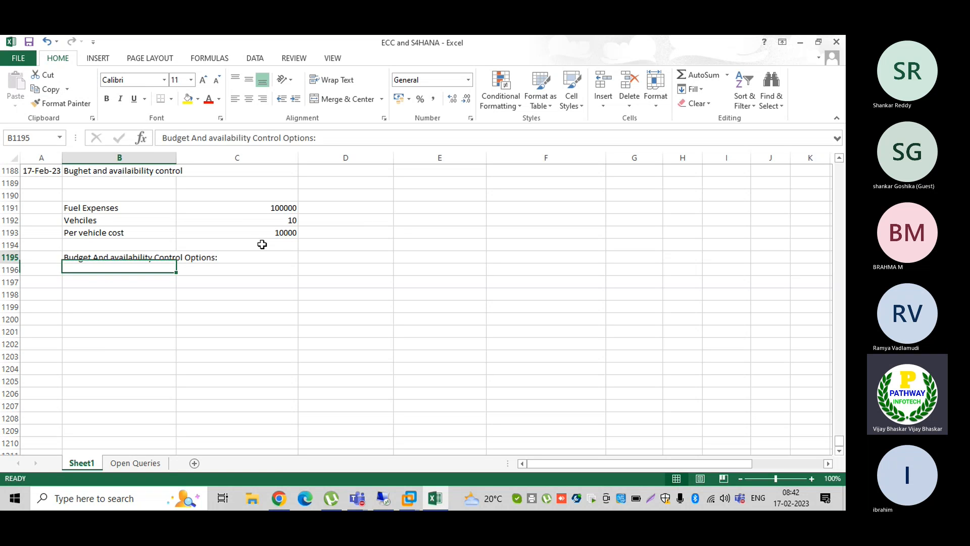
key(Up)
key(ctrl+b)
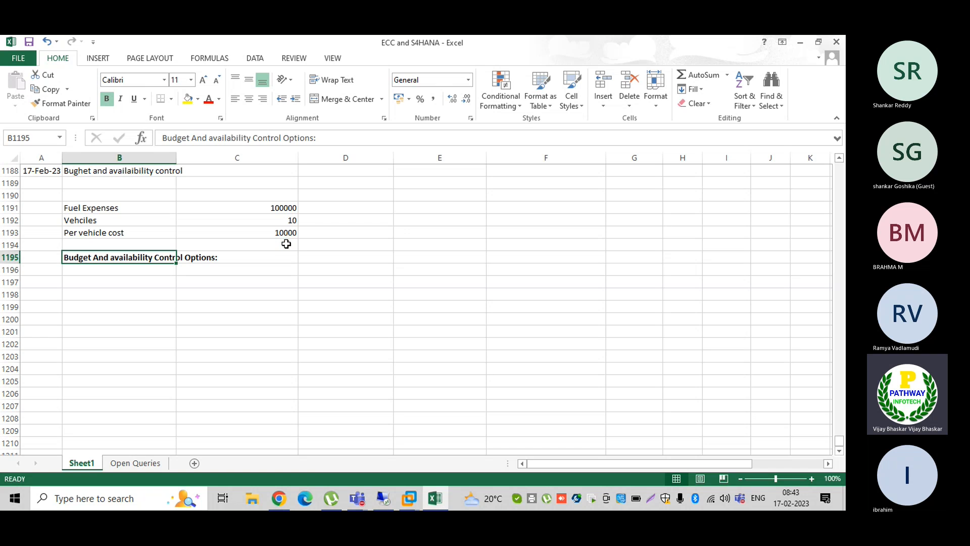
- Write the first option '1. When the budget is corssing the limit 85%' in B1196
click(134, 275)
text(1.)
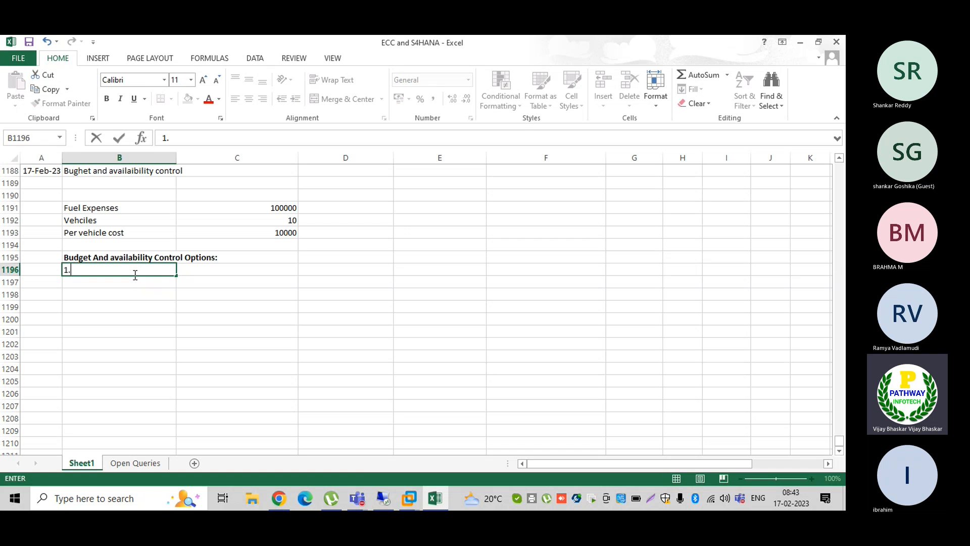
text( The syste)
key(BackSpace)
key(BackSpace)
key(BackSpace)
key(BackSpace)
key(BackSpace)
key(BackSpace)
key(BackSpace)
key(BackSpace)
key(BackSpace)
text(When the budget)
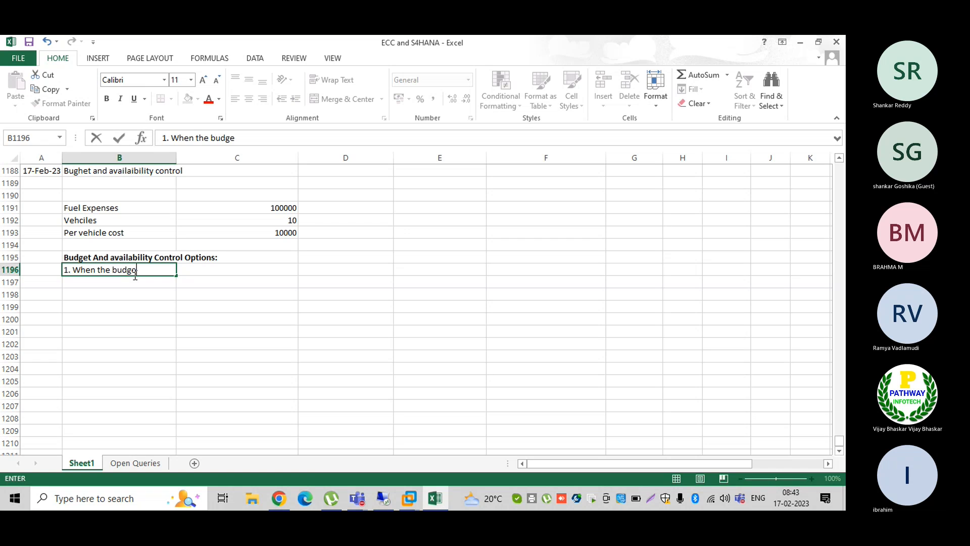
key(BackSpace)
key(BackSpace)
key(BackSpace)
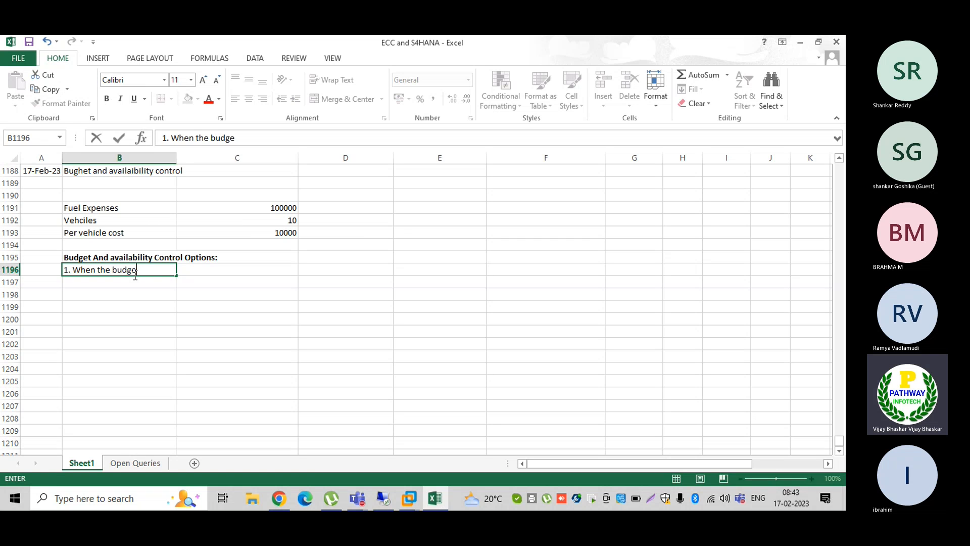
text(et is)
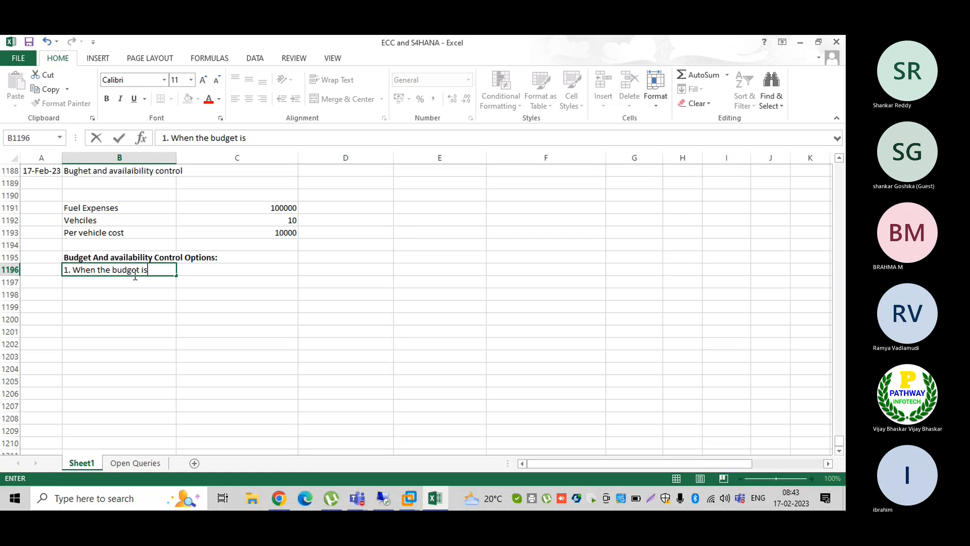
text( corssing the lini)
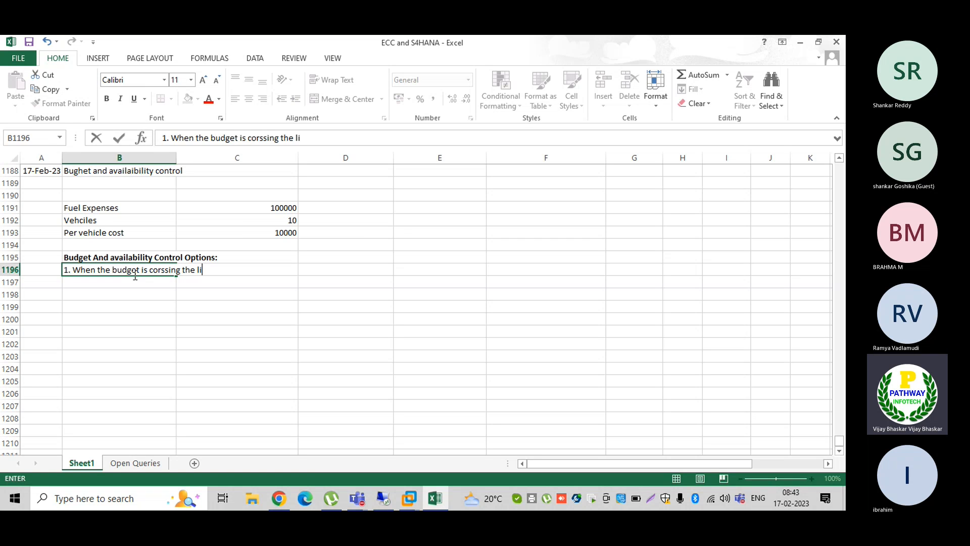
key(BackSpace)
key(BackSpace)
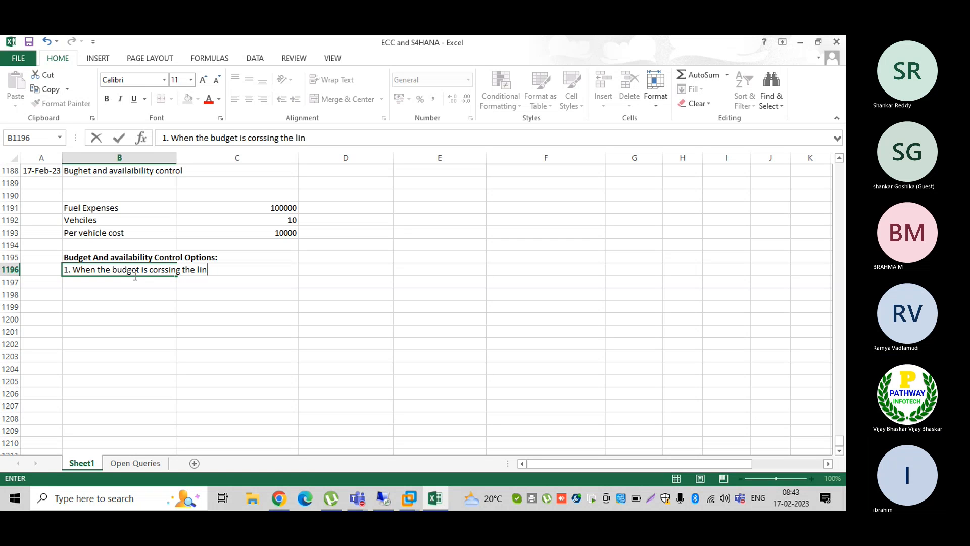
text(mit 70)
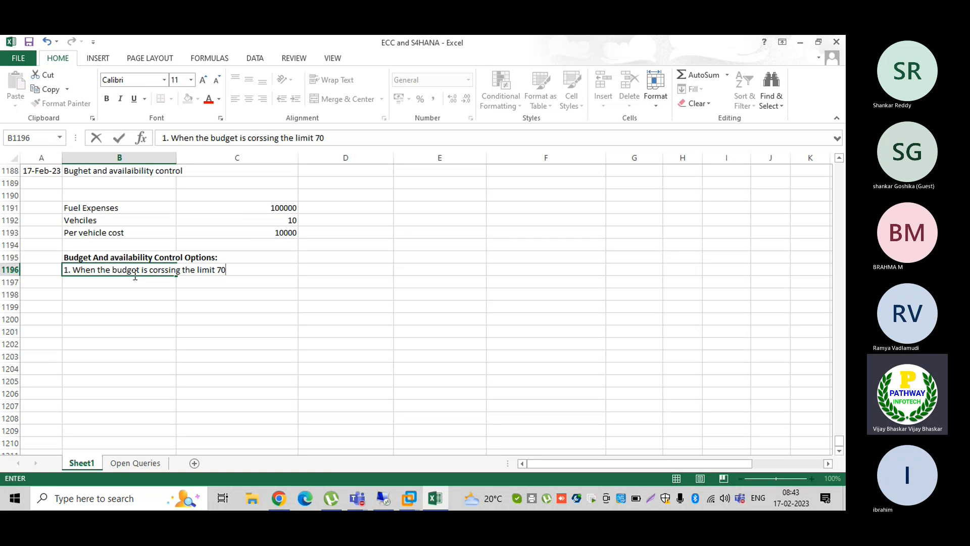
text(%)
key(BackSpace)
key(BackSpace)
key(BackSpace)
text(85%)
- Add the column heading 'Systsm Reactions' in D1195
key(Right)
key(Right)
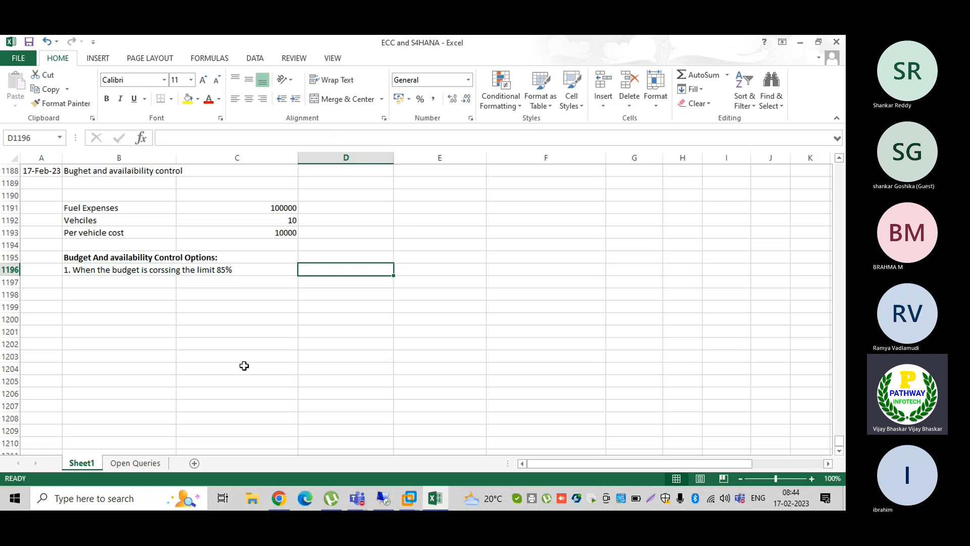
key(Up)
text(Systs,)
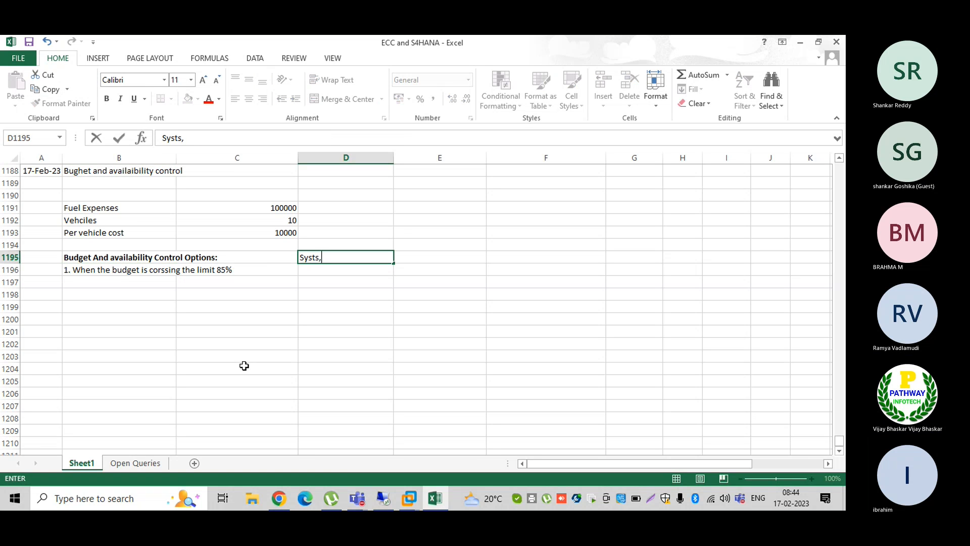
key(BackSpace)
text(m Reactions)
key(ctrl+Return)
- In D1196, describe the IO warning message and auto email to respective department heads
key(Return)
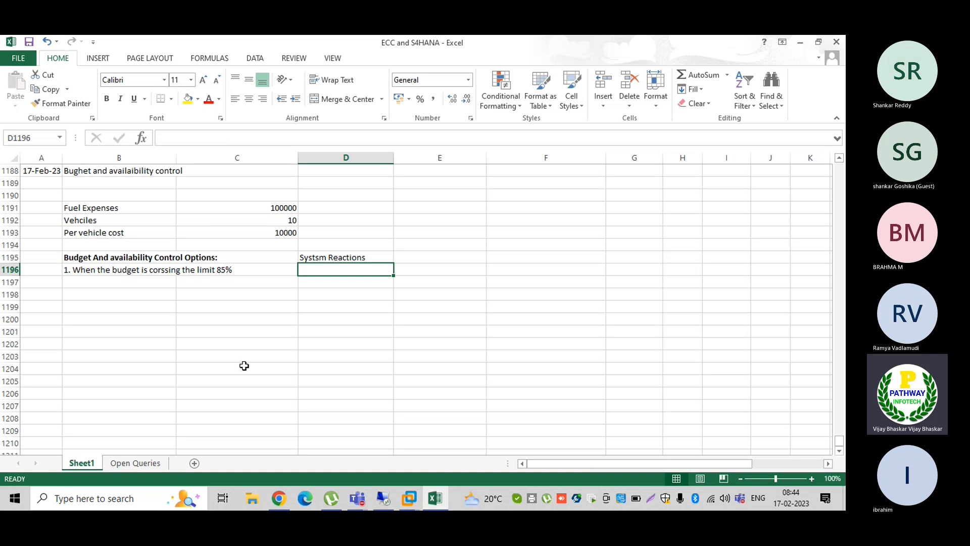
text(s)
key(BackSpace)
key(BackSpace)
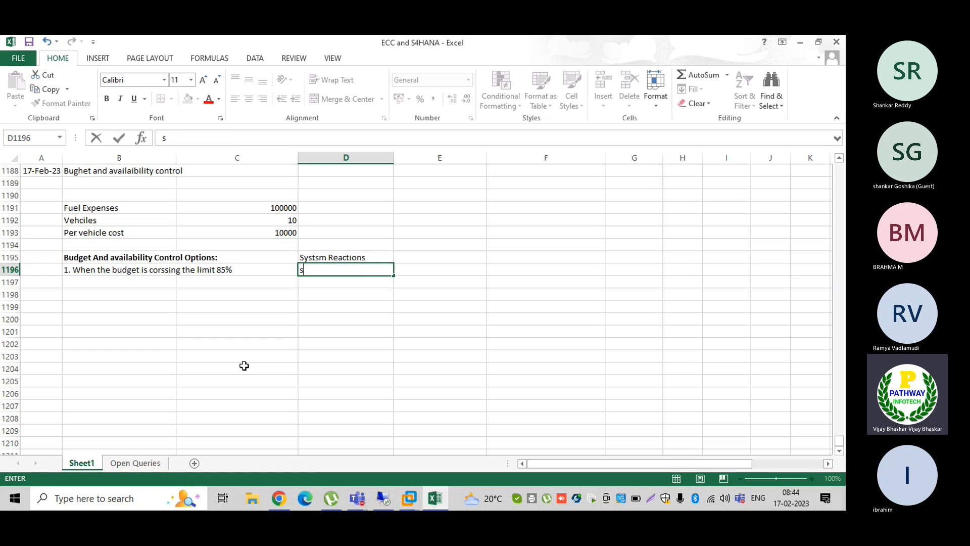
text(while c)
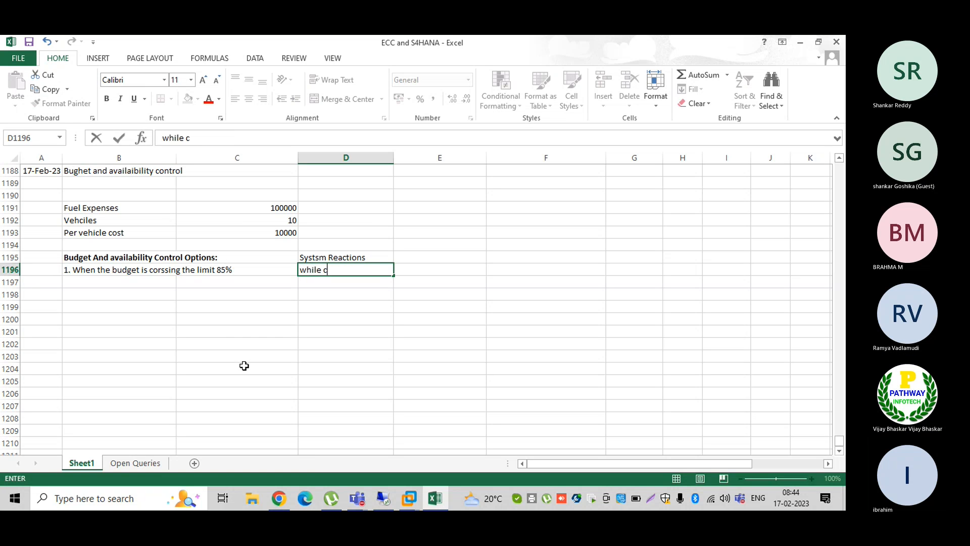
text(reation of I)
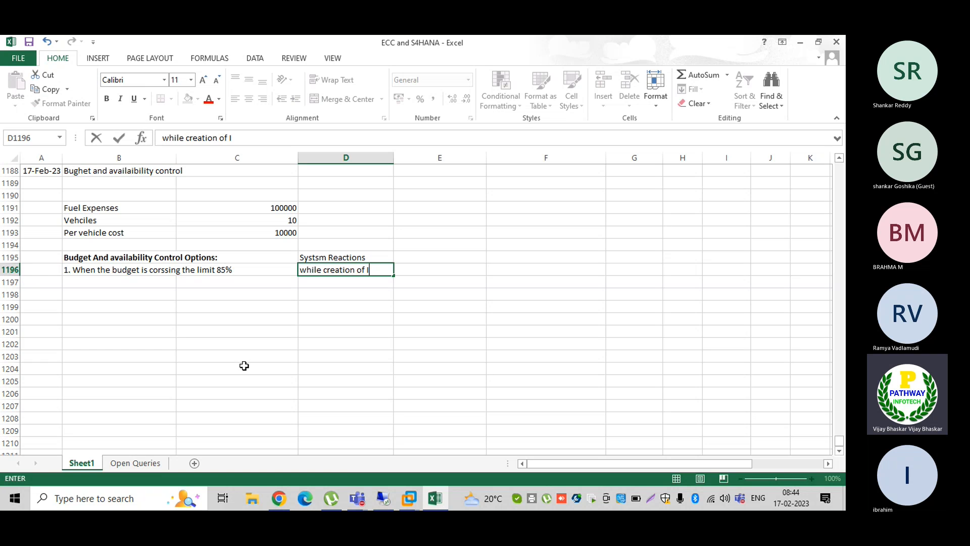
text(O)
text(, the)
key(BackSpace)
key(BackSpace)
key(BackSpace)
text(syst)
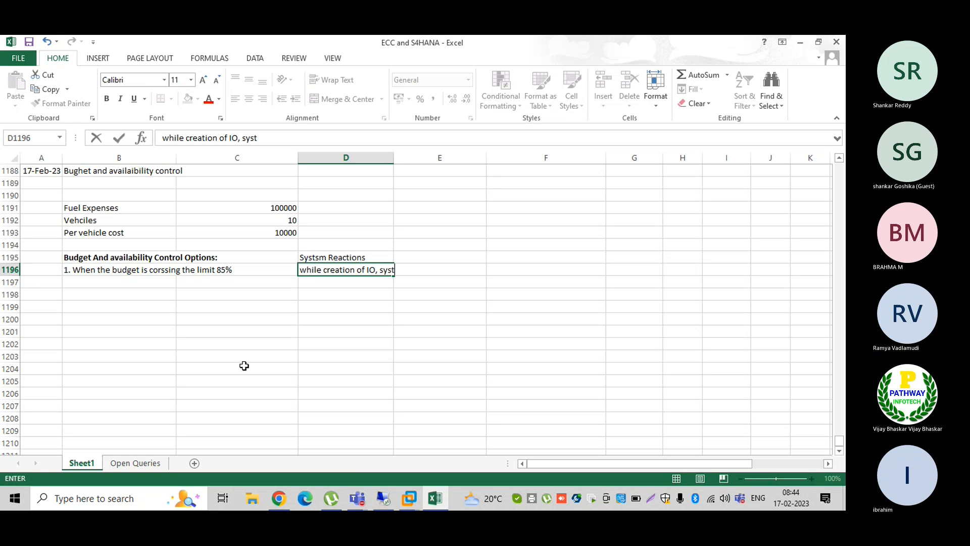
text(e, shou)
key(BackSpace)
key(BackSpace)
key(BackSpace)
key(BackSpace)
text(m shou)
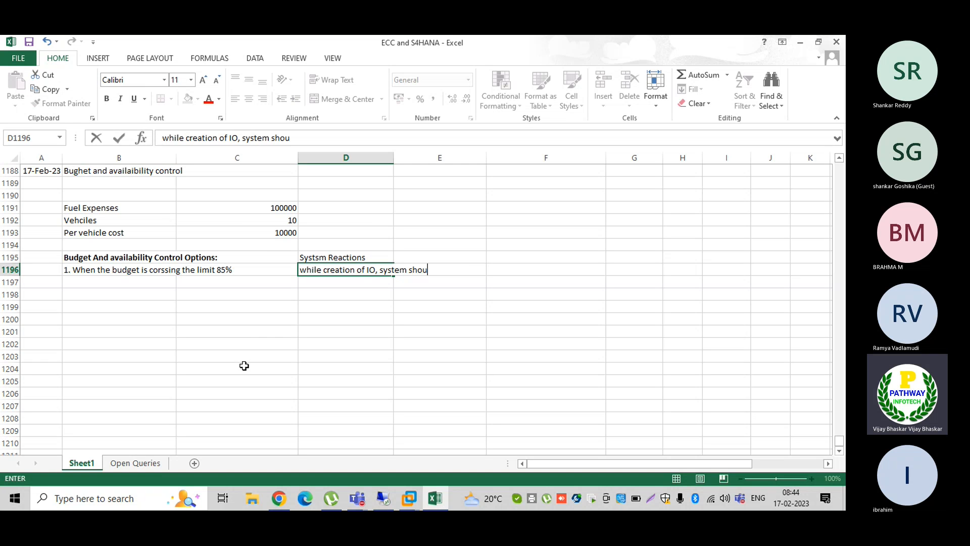
text(ld th)
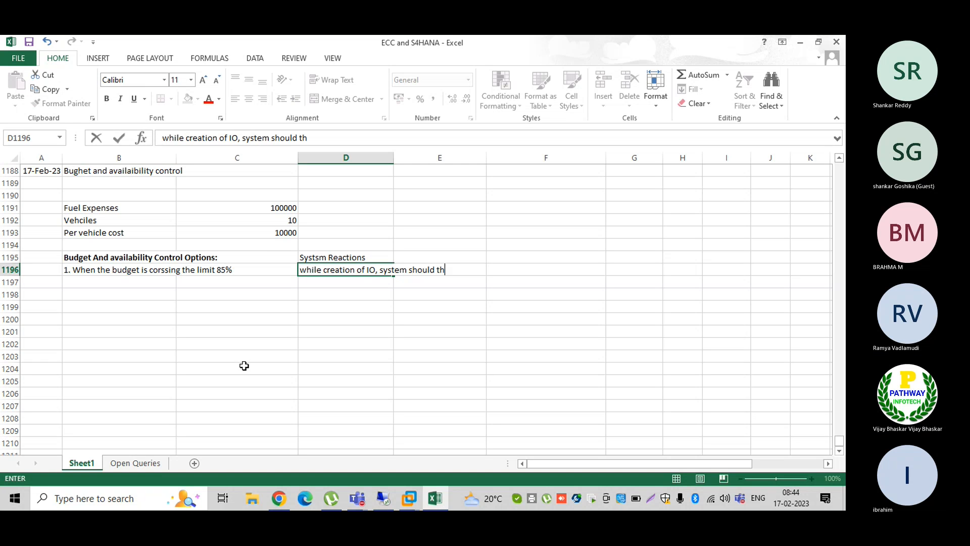
text(rough w)
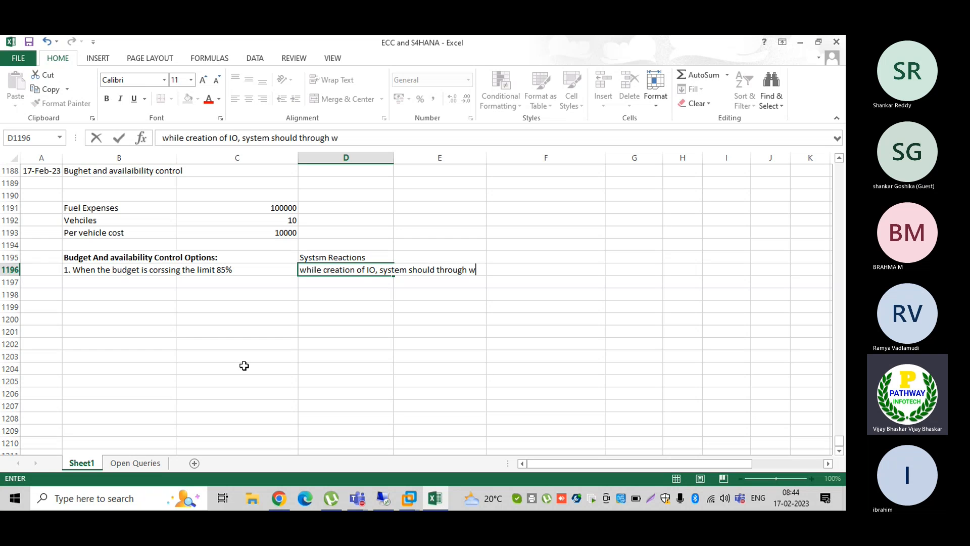
text(arning message to )
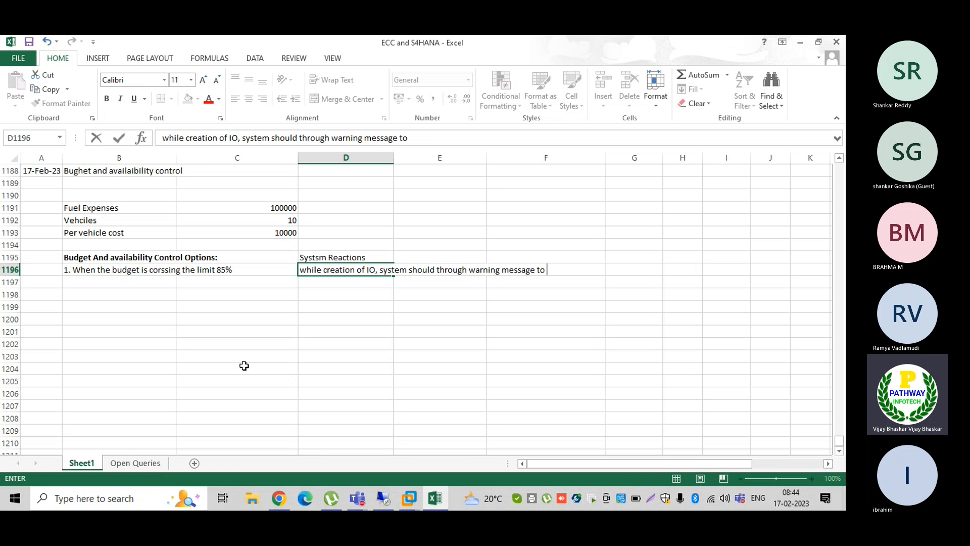
text(users and it should also s)
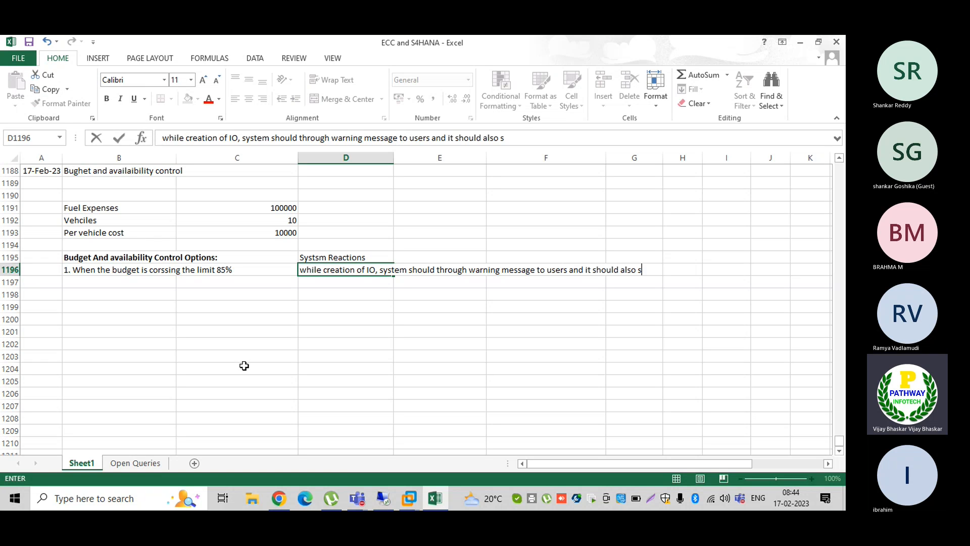
text(end)
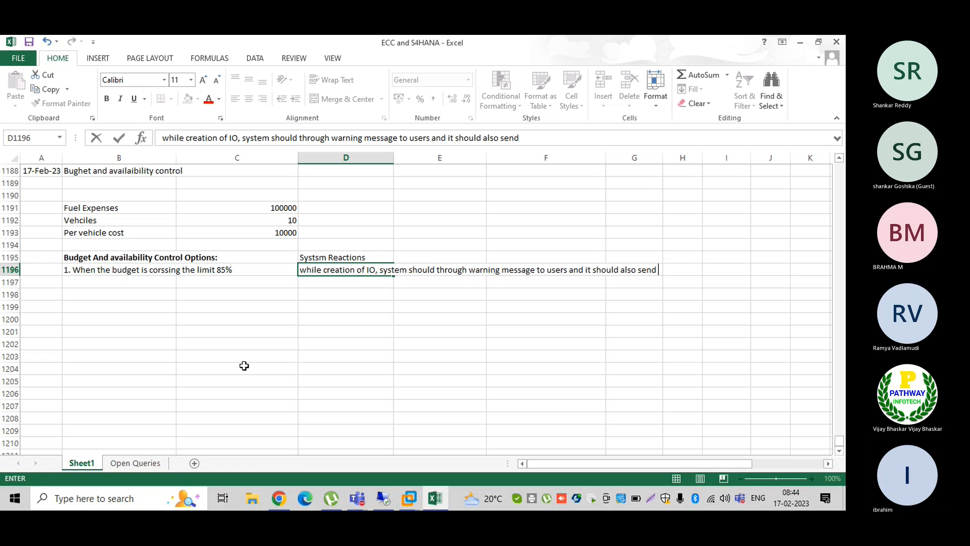
text( aut)
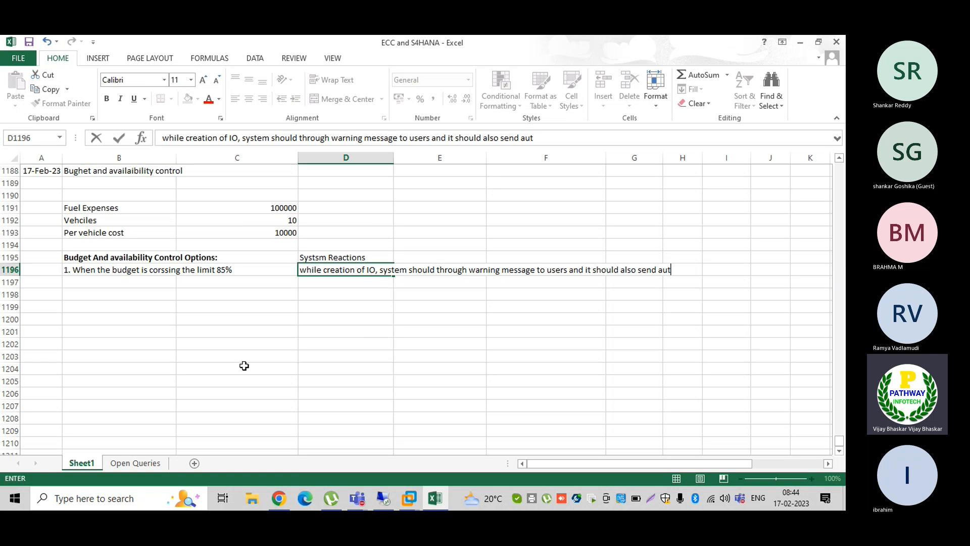
text(o email to respectiv)
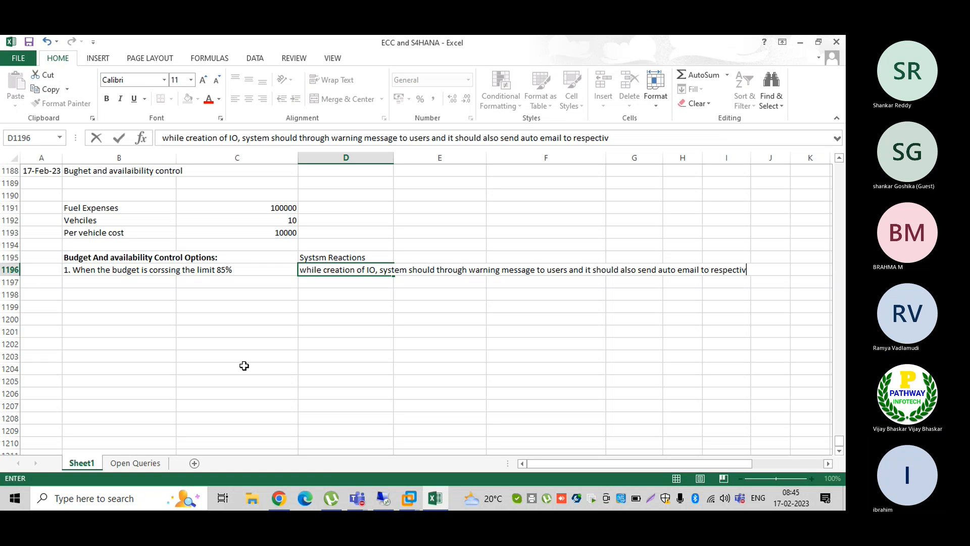
text(e department heads)
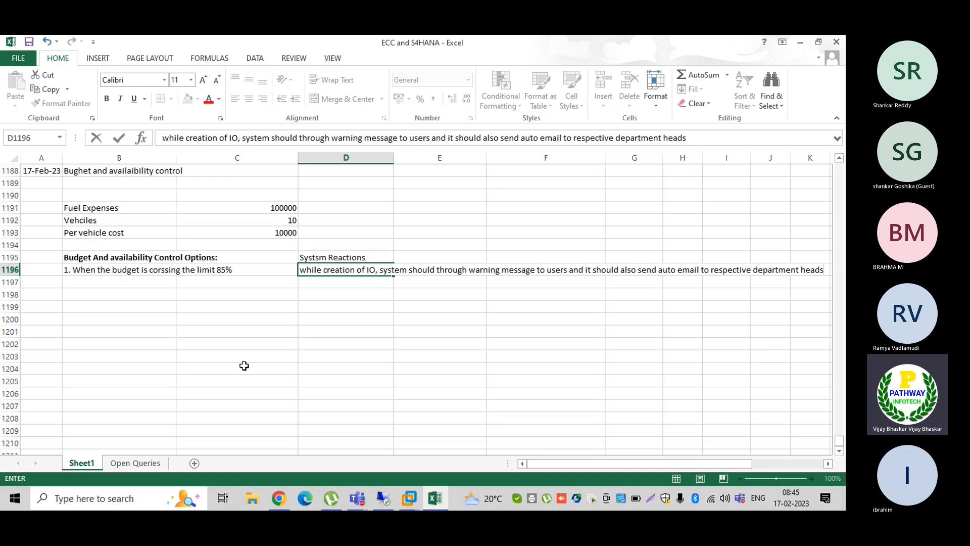
key(Return)
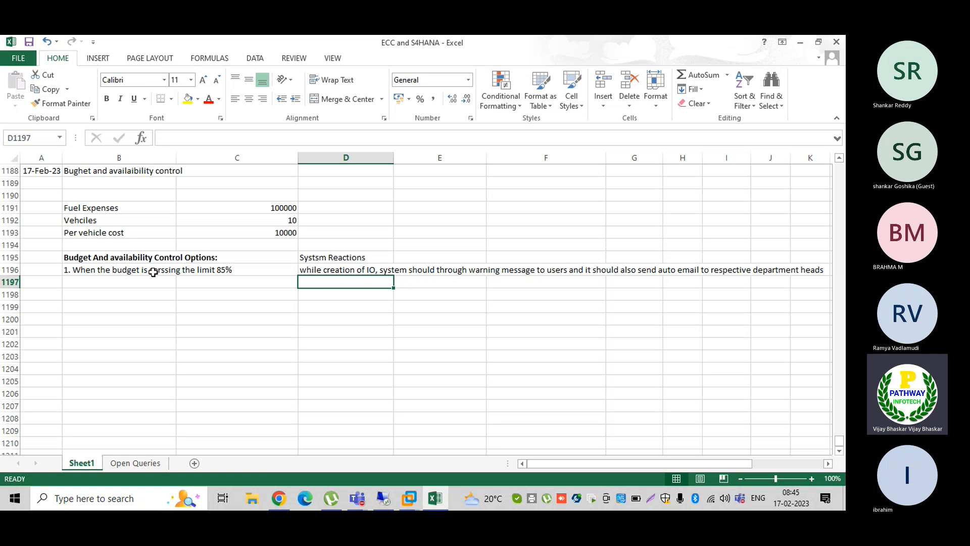
- Insert a new row 1196, move the 85% option back into B1196, and enter 'Warning Message' beside it
click(2, 270)
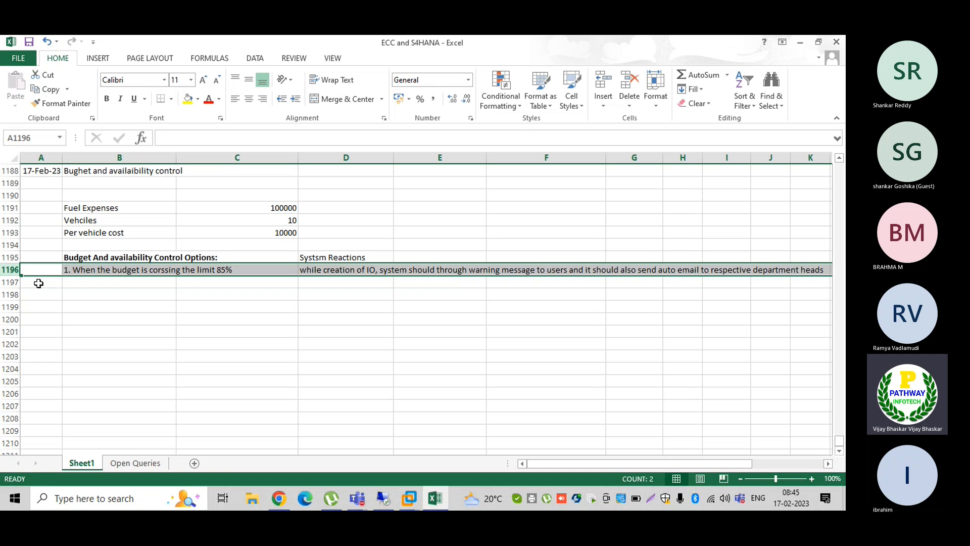
key(ctrl+shift+plus)
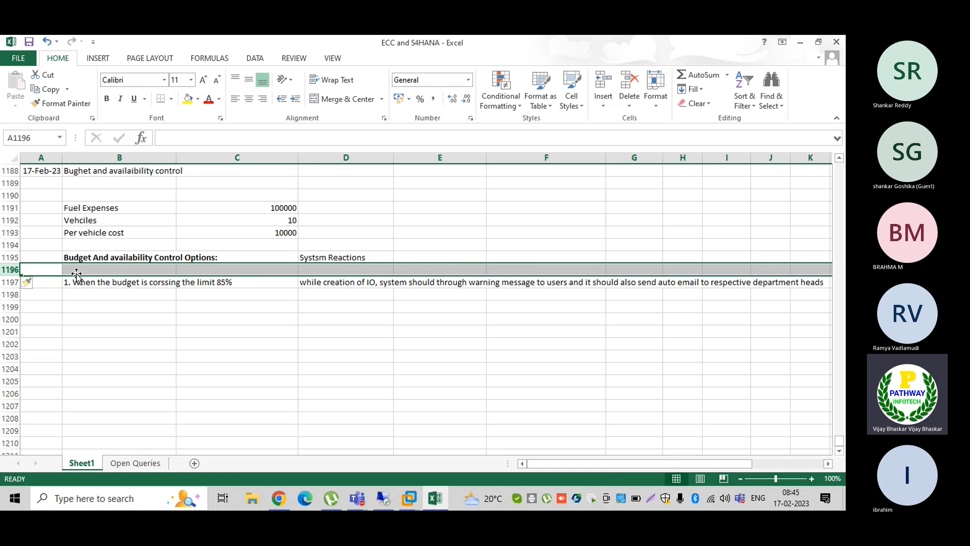
click(72, 270)
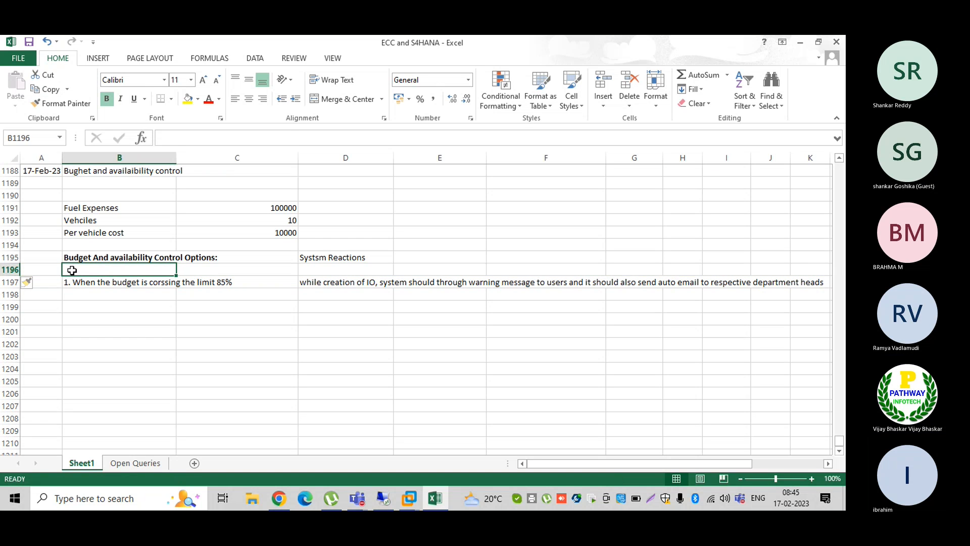
click(77, 281)
drag(77, 281, 76, 270)
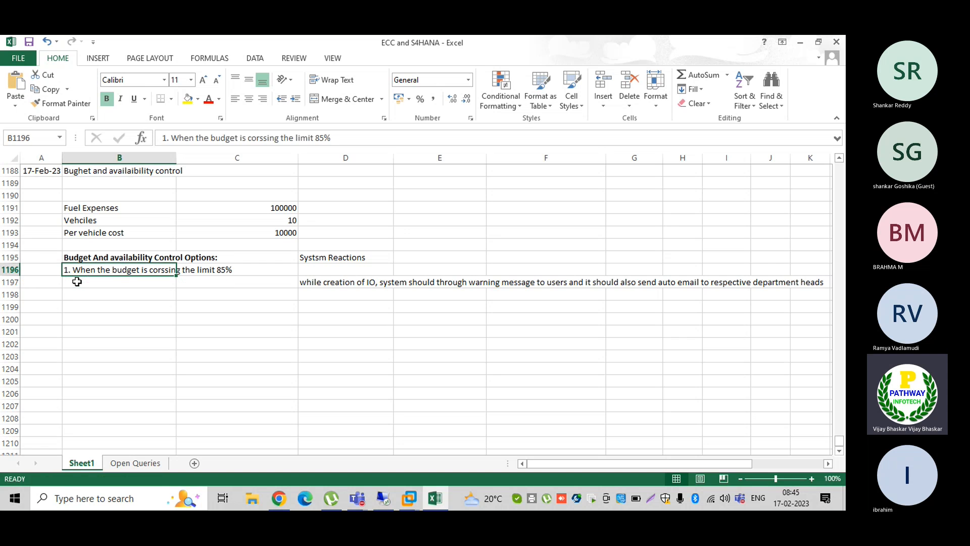
click(319, 269)
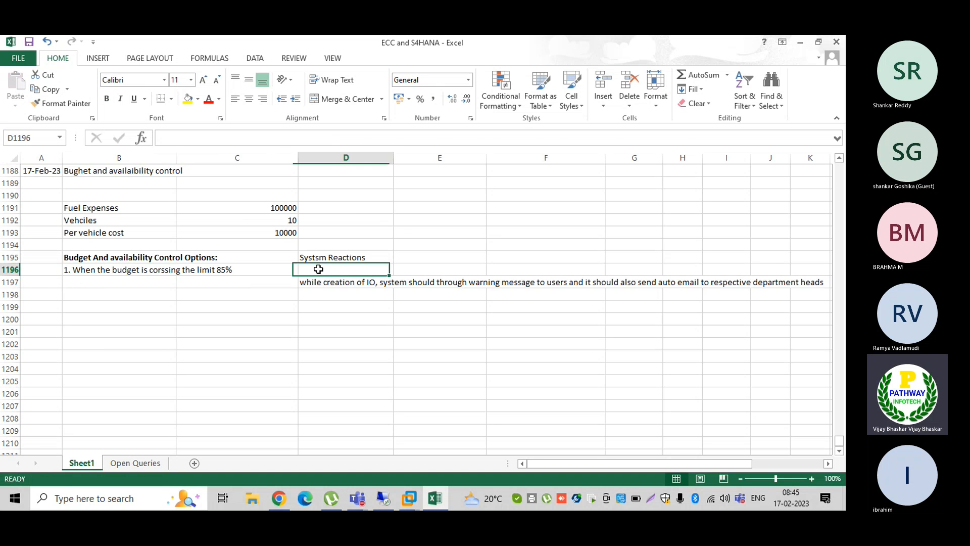
text(Warning )
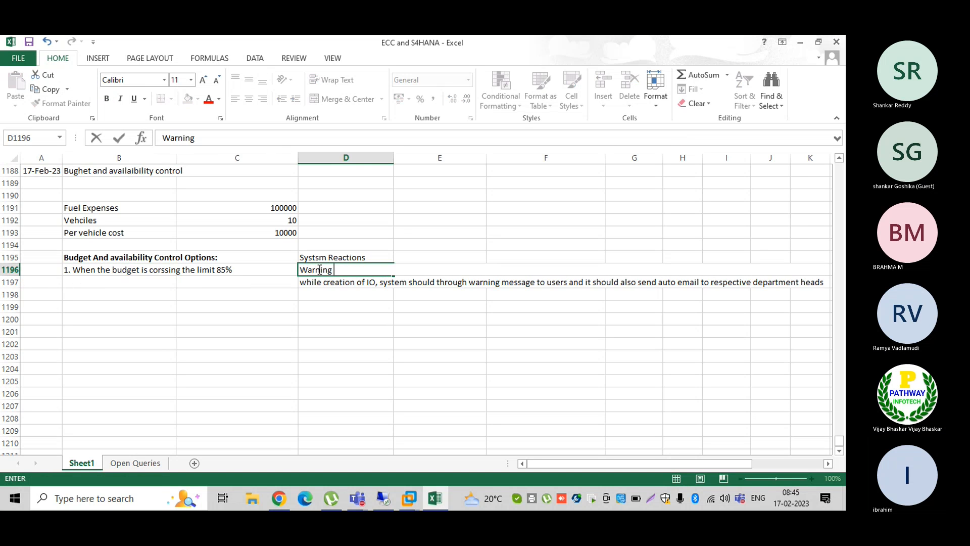
text(Message)
key(Return)
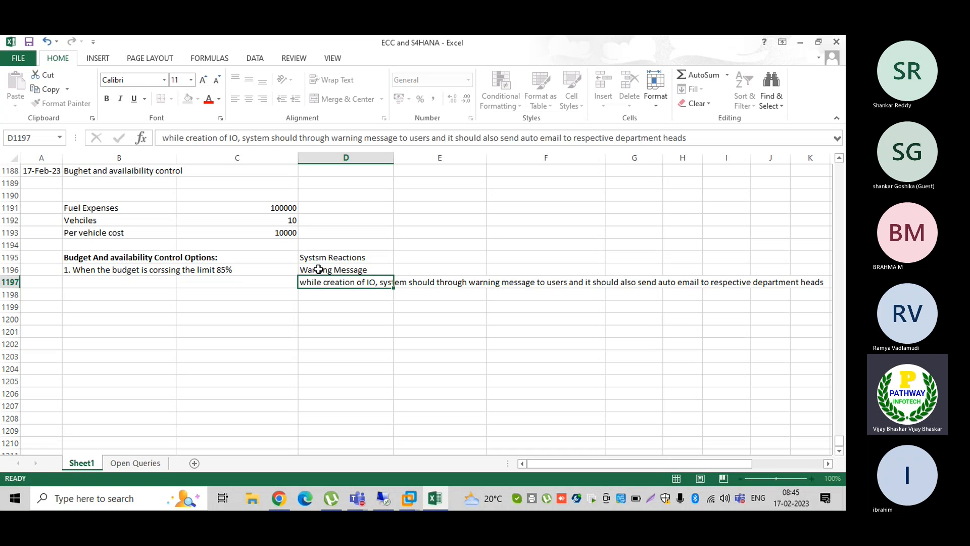
- Begin option 2 in B1197 and change the first option's limit back to 70%
click(97, 282)
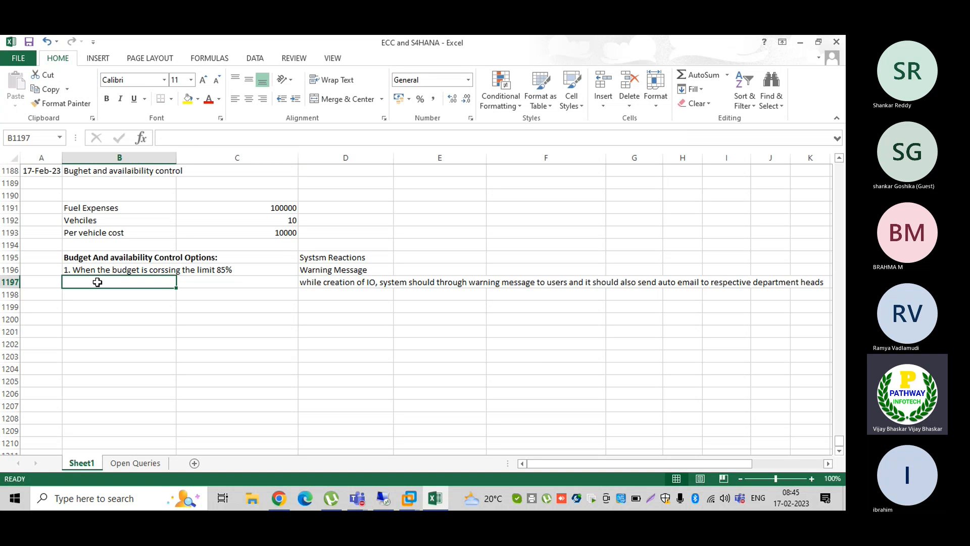
text(2. )
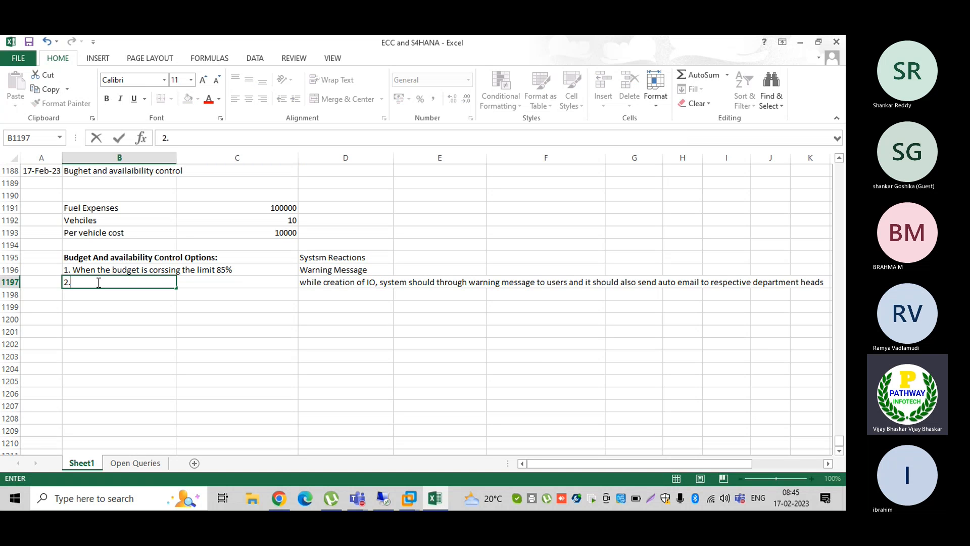
text(When the)
key(Up)
double_click(121, 270)
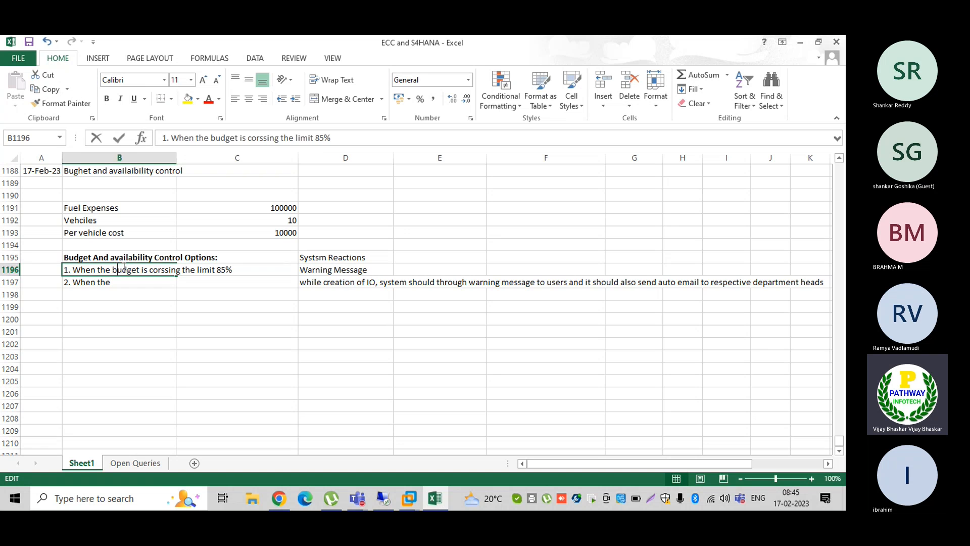
click(225, 269)
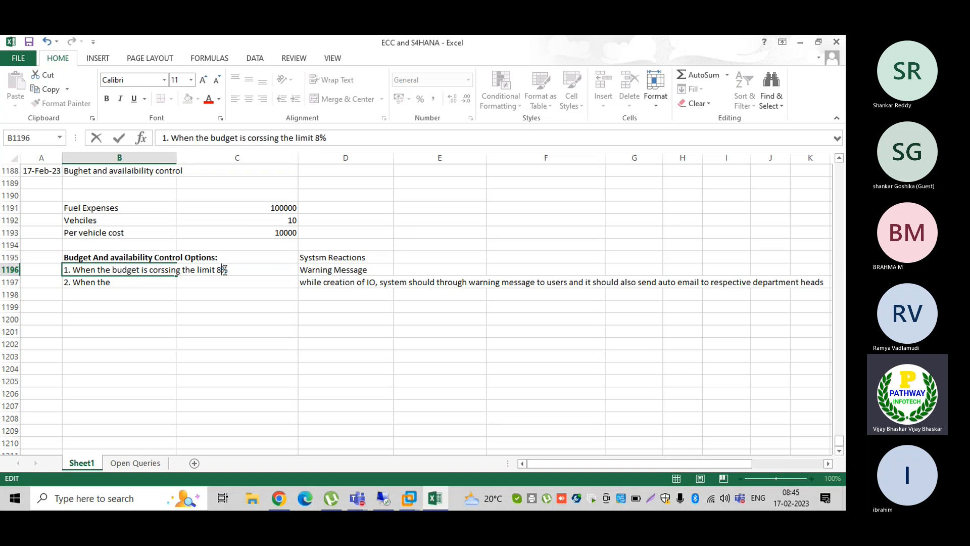
key(BackSpace)
text(70)
key(Return)
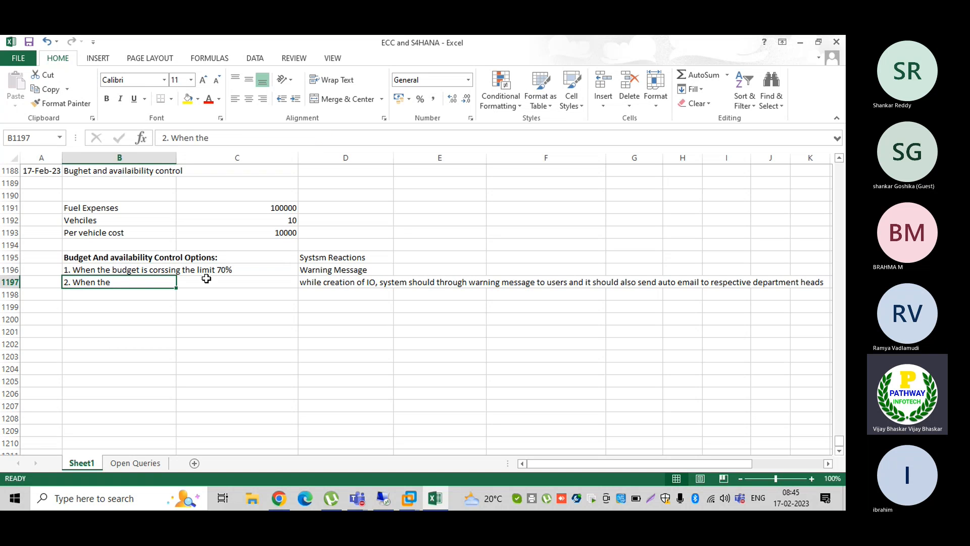
- Complete B1197 as '2. When the bught limit is crossing 85%'
double_click(140, 282)
text(bught os)
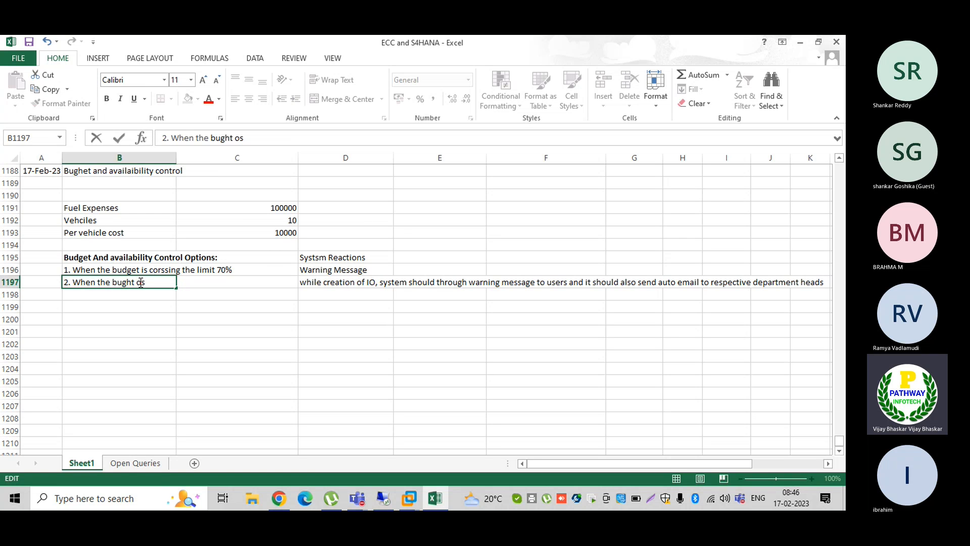
key(BackSpace)
key(BackSpace)
text(limit is crossin)
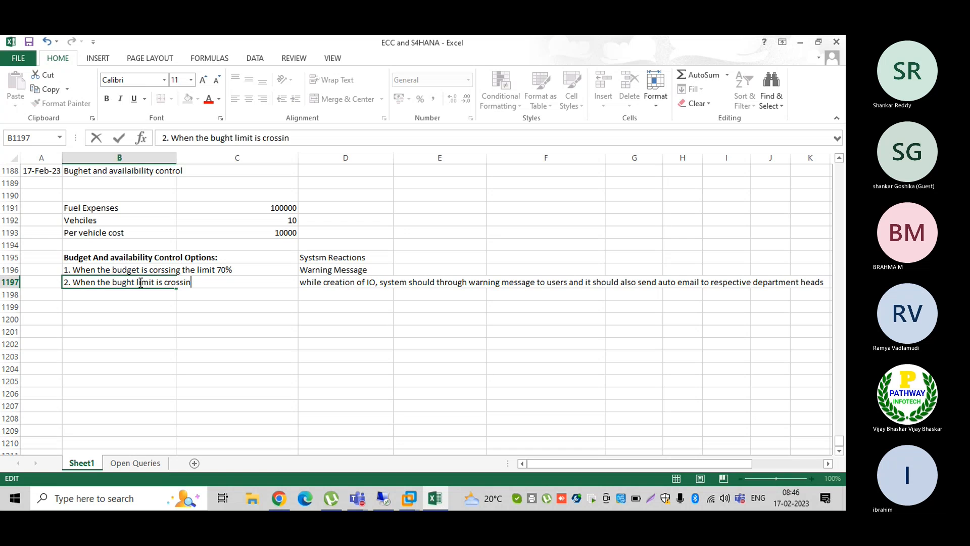
text(g 85%)
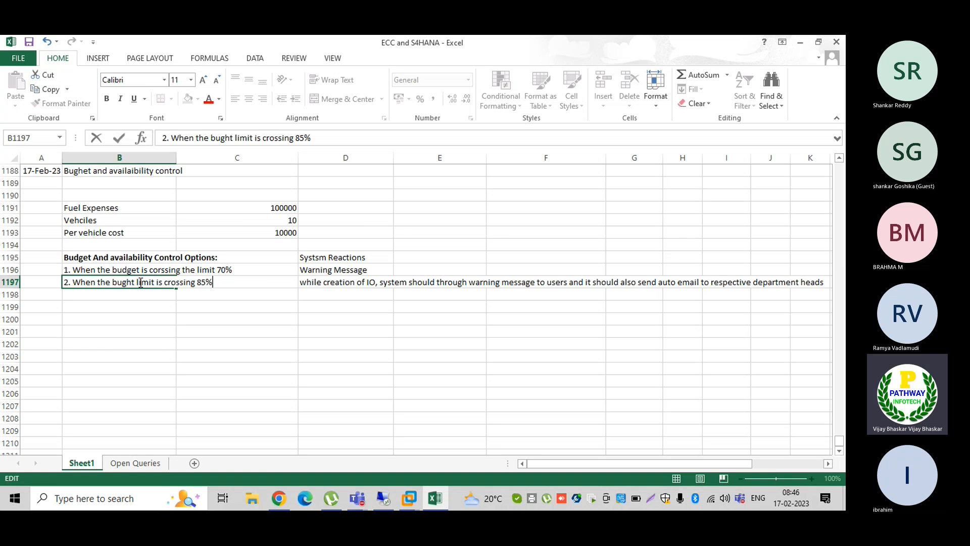
key(Return)
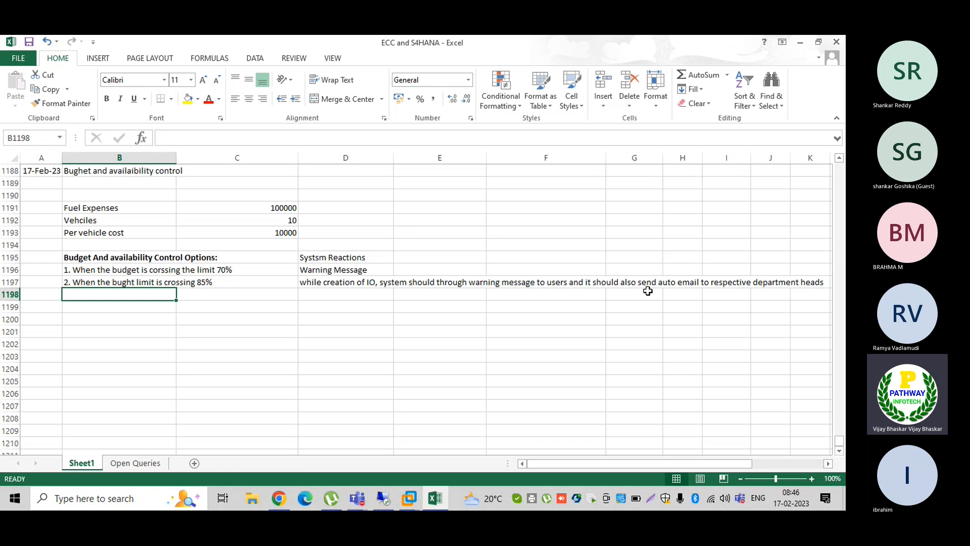
- Replace 'respective department heads' with 'bught manager' in D1197's reaction text
click(309, 286)
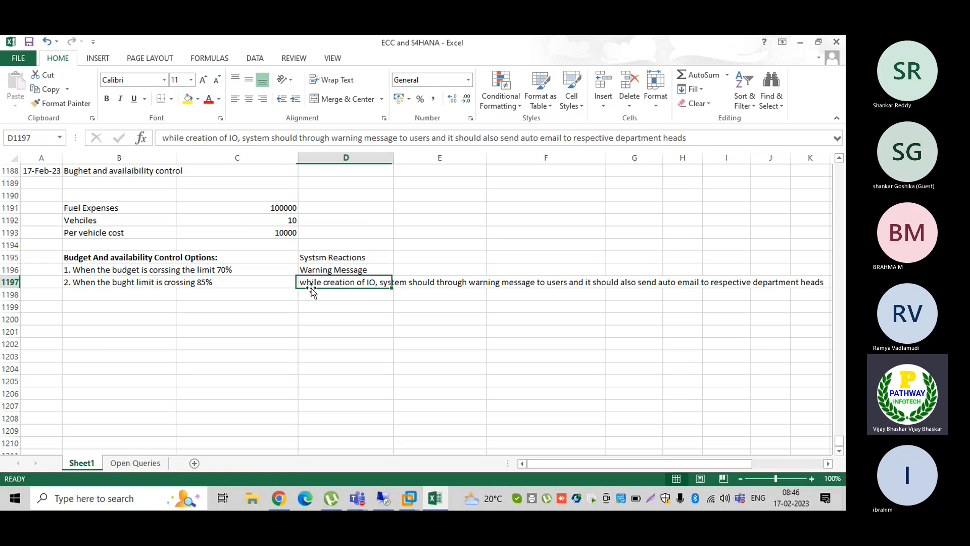
click(575, 138)
shift+click(574, 139)
key(Delete)
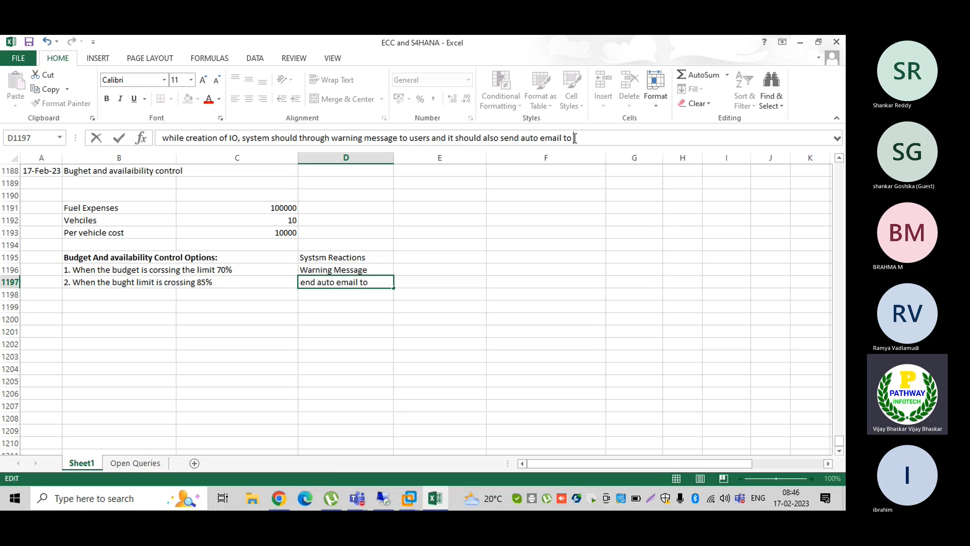
text(bught manager)
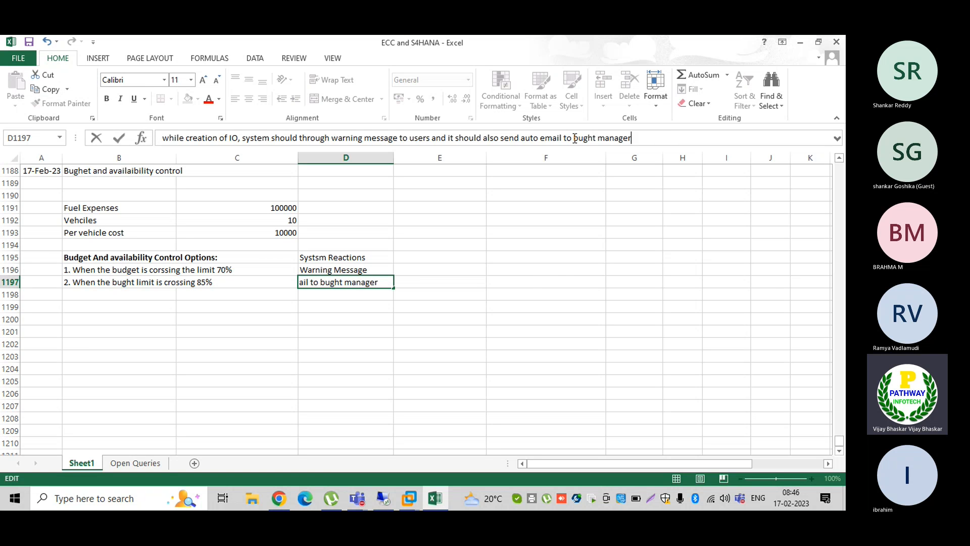
key(shift+Return)
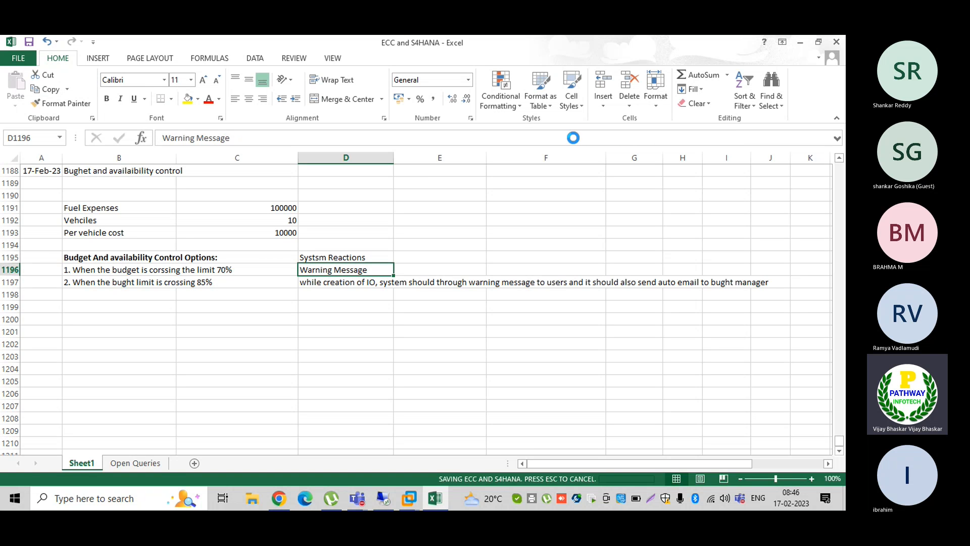
- Enter '3. Give the error message in case we are crossing the bught limit 95%' in B1198
click(70, 294)
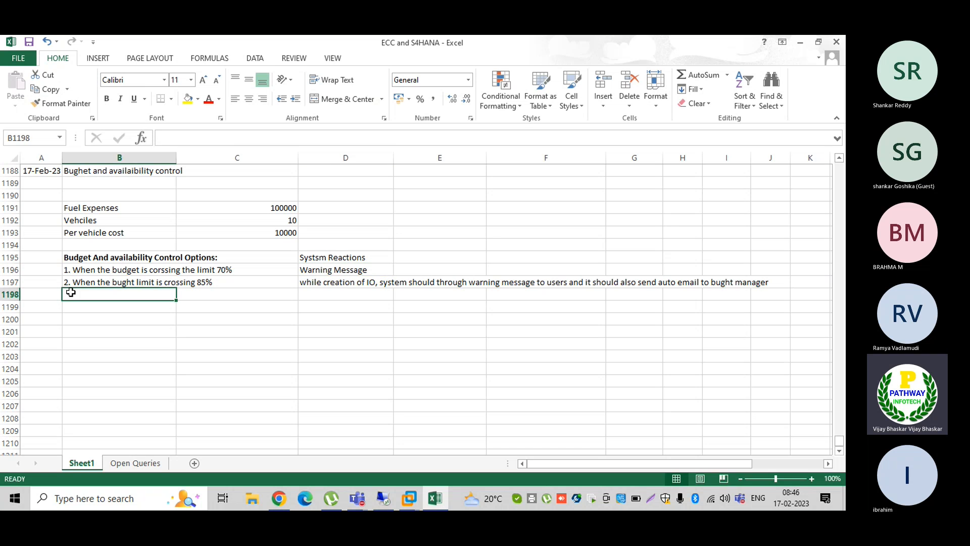
text(3)
key(Tab)
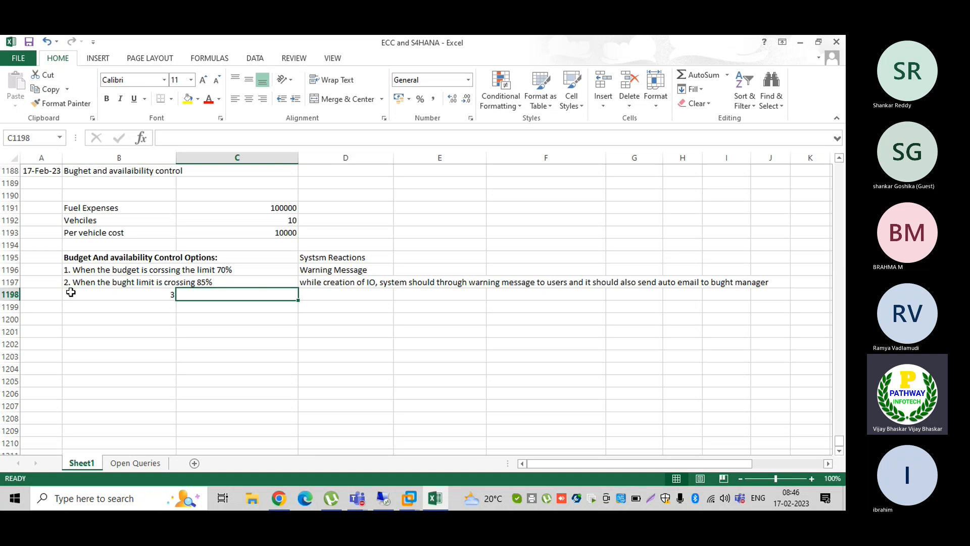
click(76, 294)
text(3)
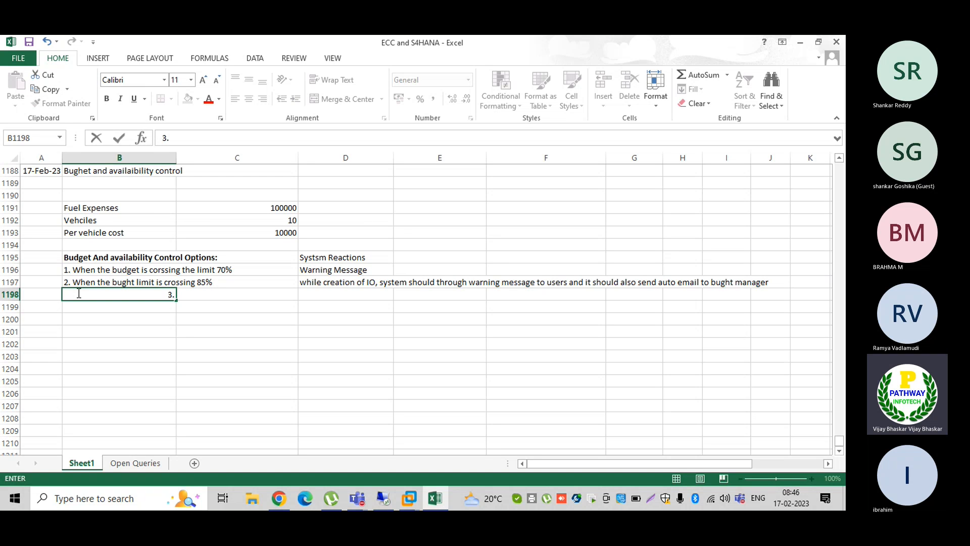
text(. Give t)
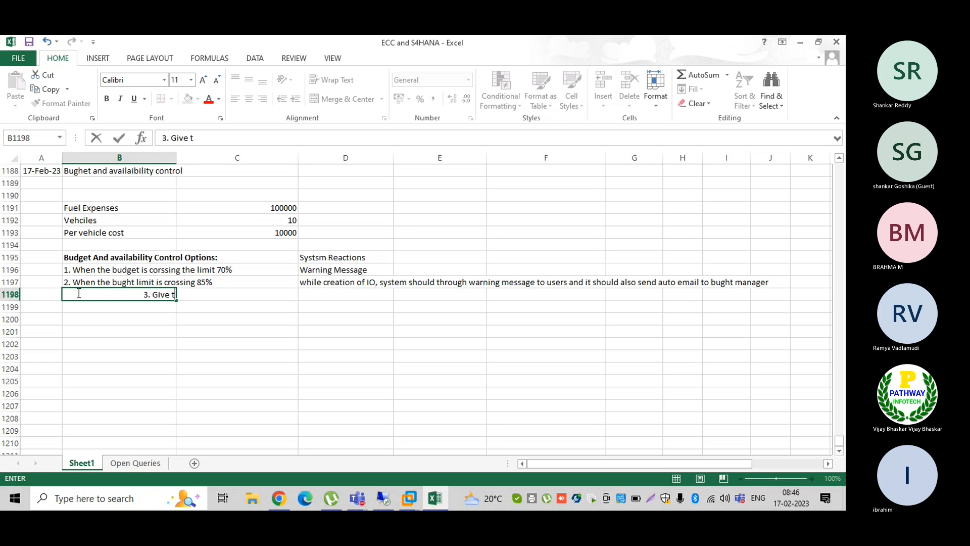
text(he error message)
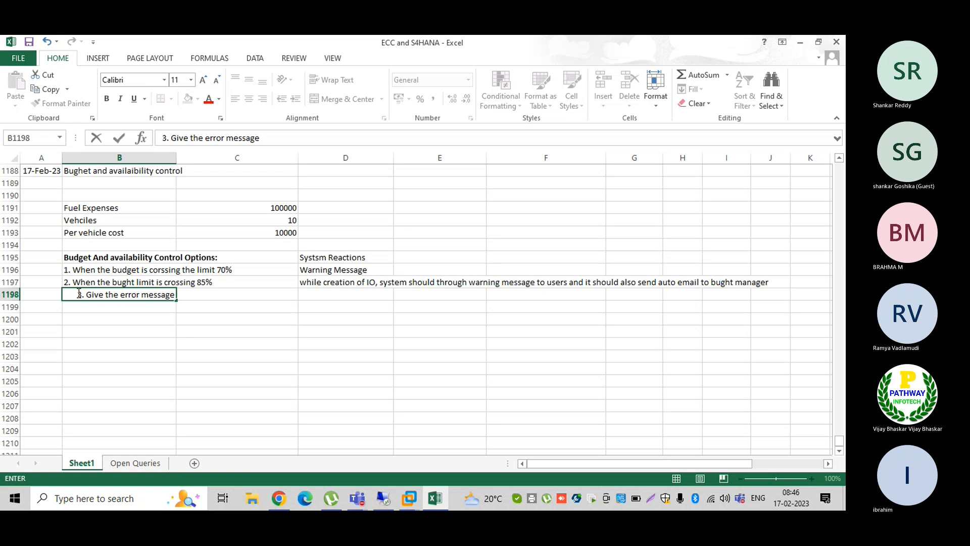
text( in case we)
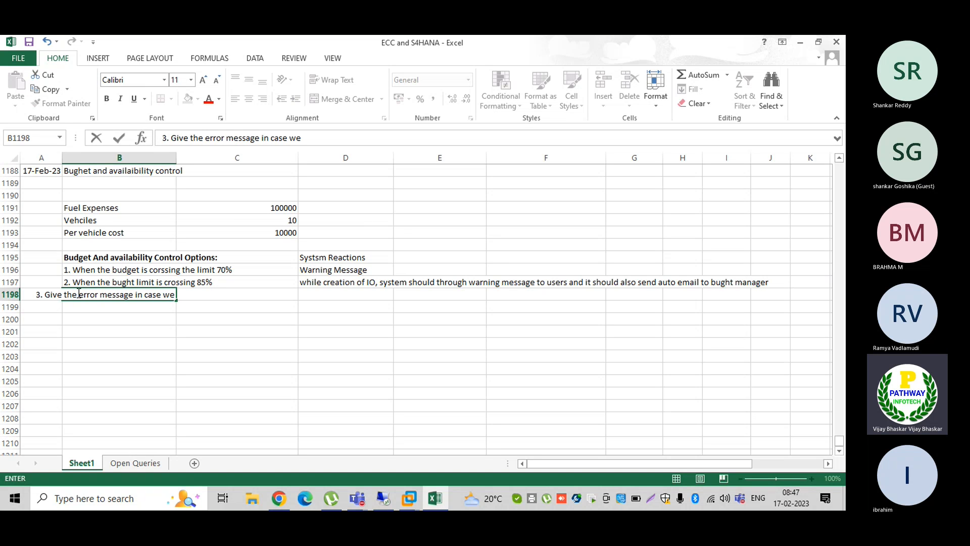
text( are cr)
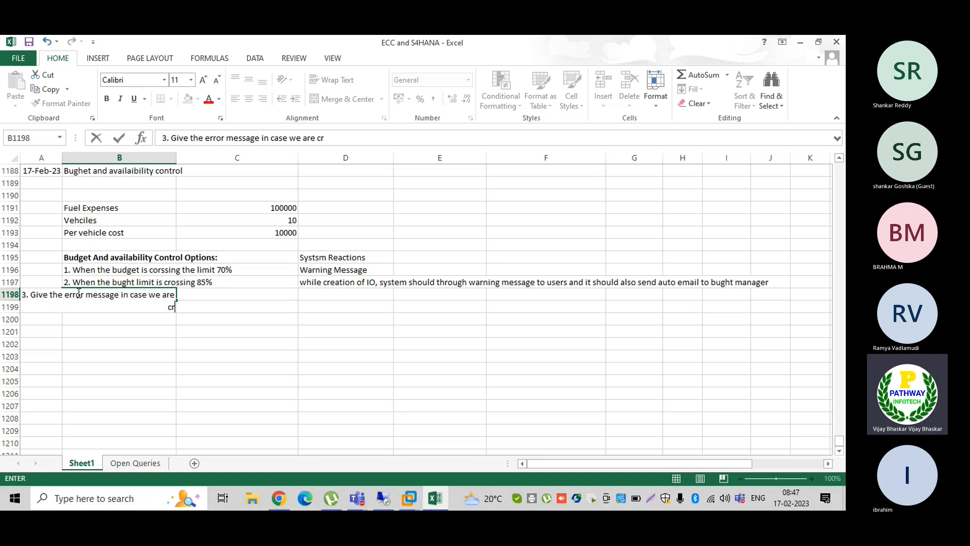
text(ossing the)
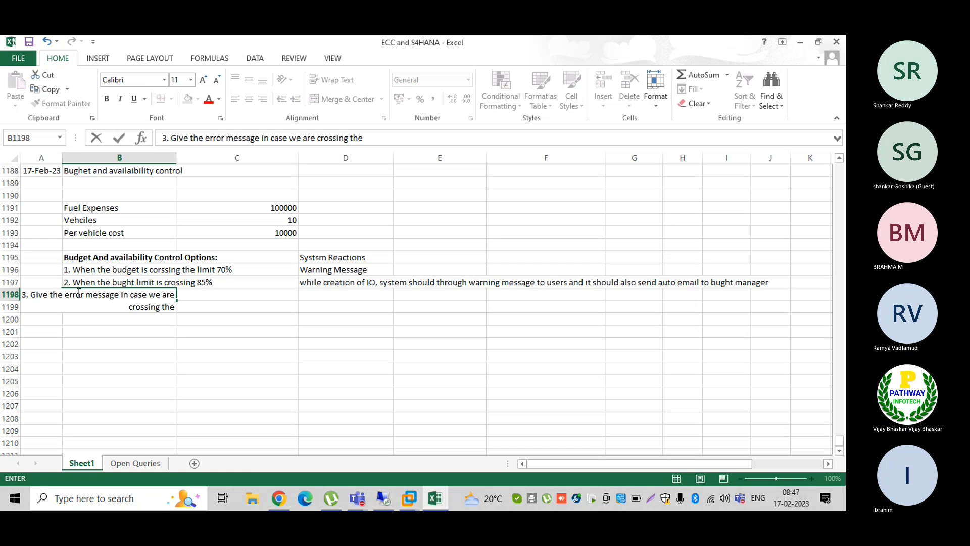
text( bught l)
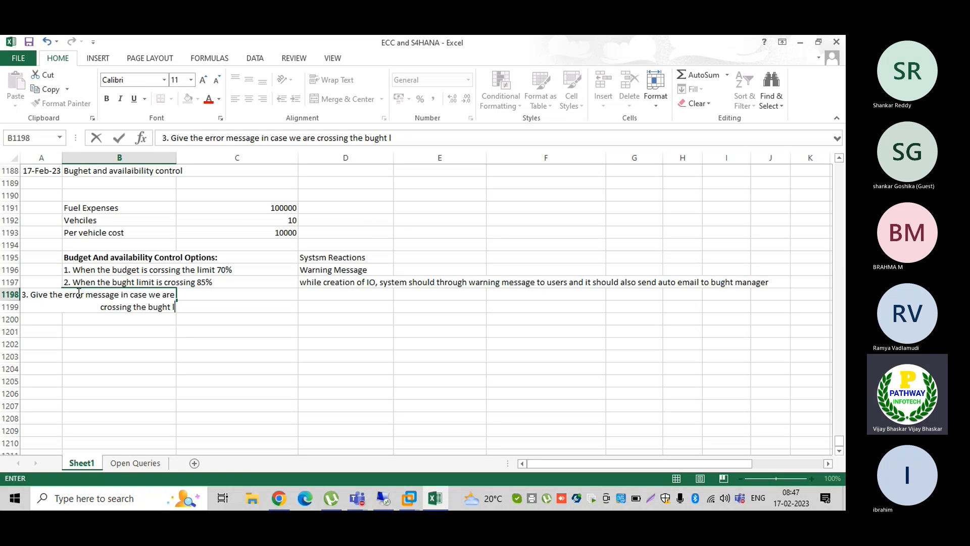
text(imit 90)
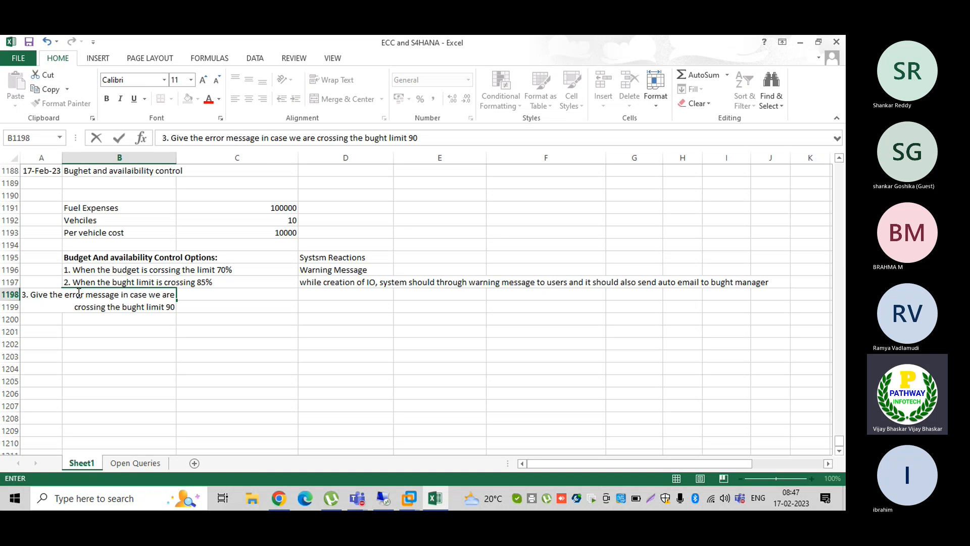
key(BackSpace)
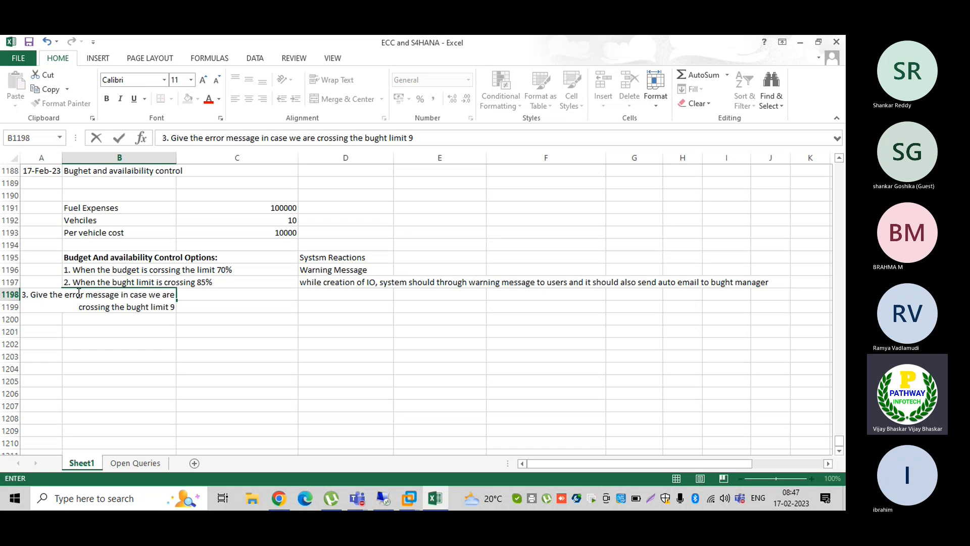
text(5%)
key(Tab)
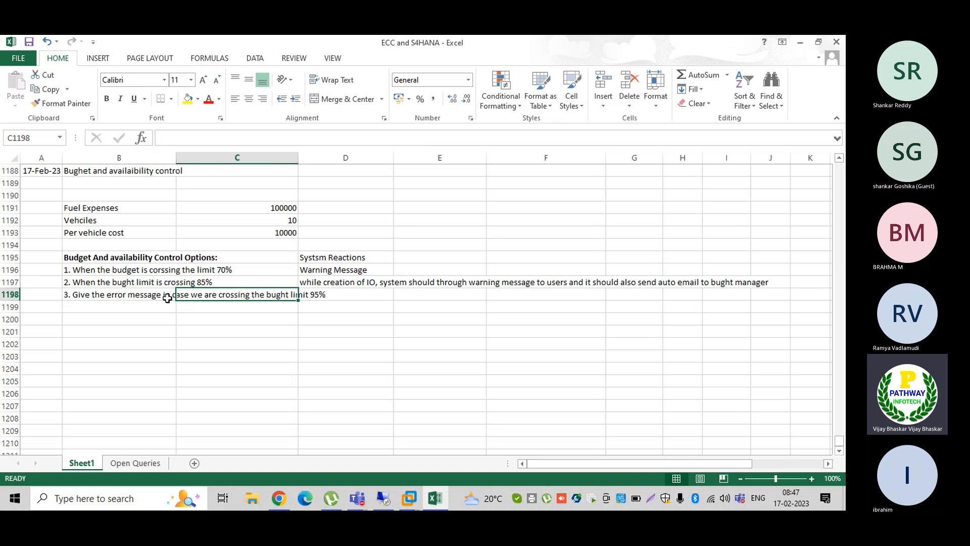
- Replace 'Give the error message in case' with 'When' in the B1198 option
click(77, 296)
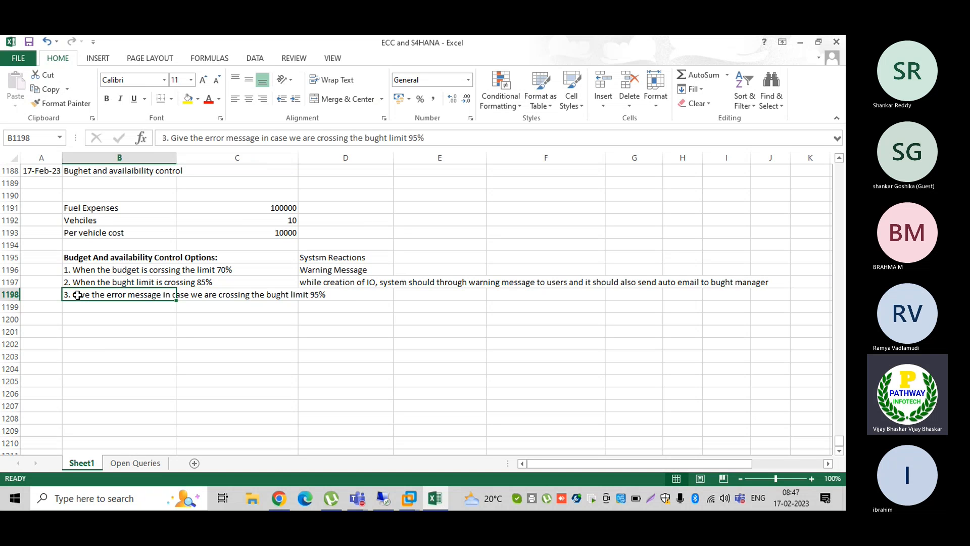
double_click(74, 294)
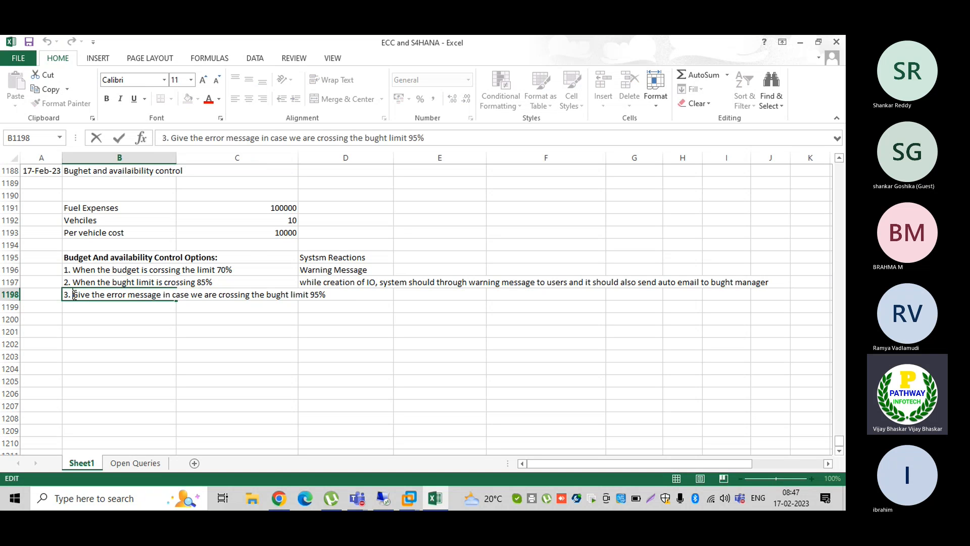
key(ctrl+shift+Right)
key(ctrl+shift+Right)
key(ctrl+shift+Right)
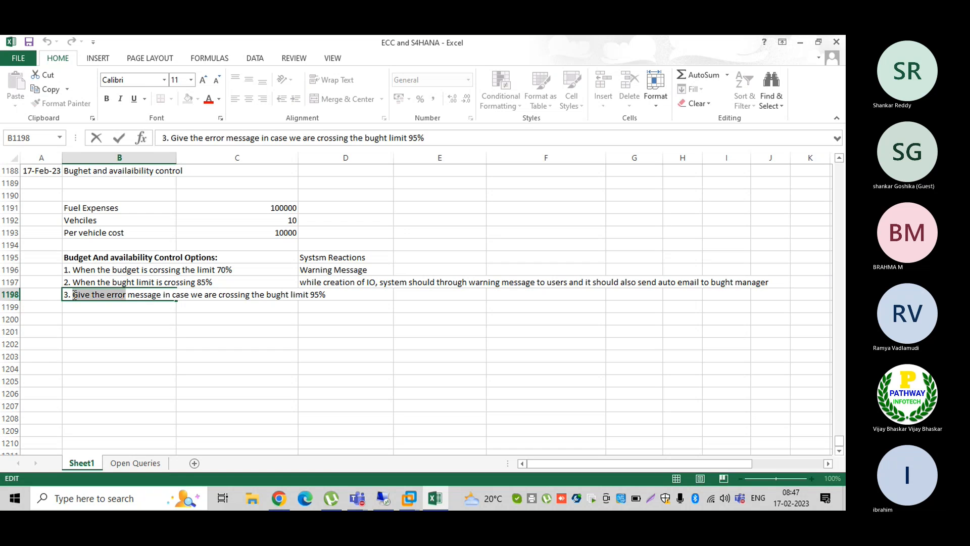
key(shift+Right)
key(shift+Right)
key(shift+Right)
key(shift+Right)
key(shift+Right)
key(shift+Right)
key(shift+Right)
key(shift+Right)
key(shift+Right)
key(shift+Right)
key(shift+Right)
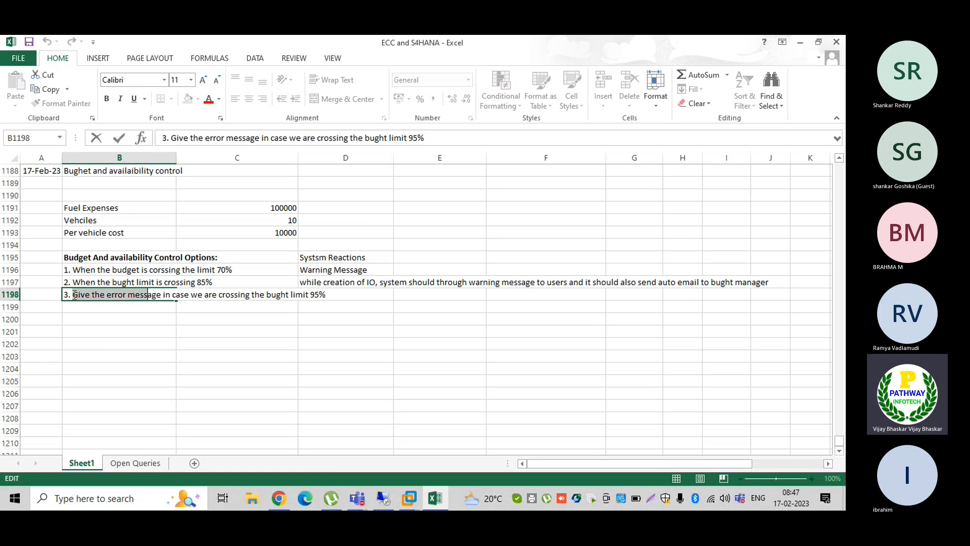
key(shift+Right)
key(shift+Right)
key(shift+Right)
key(shift+Right)
key(shift+Right)
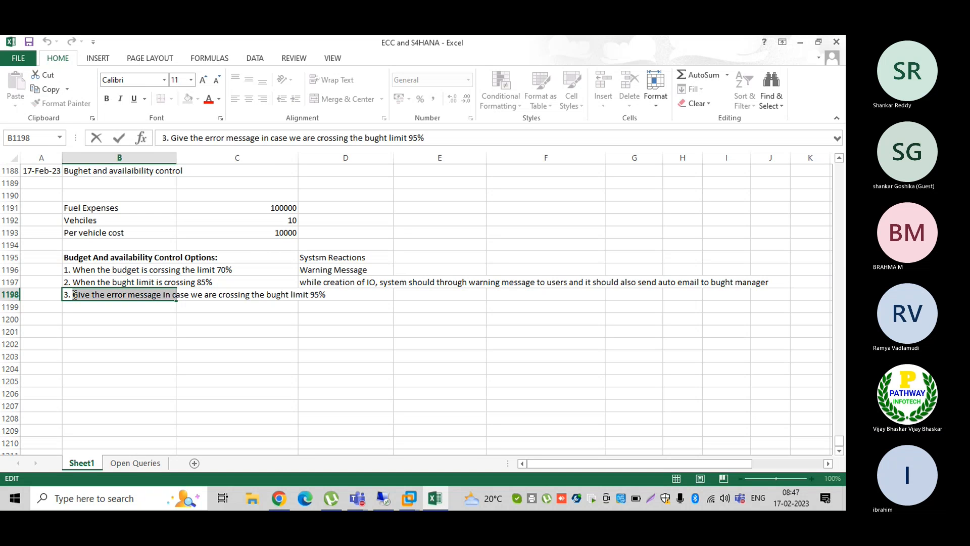
text(When)
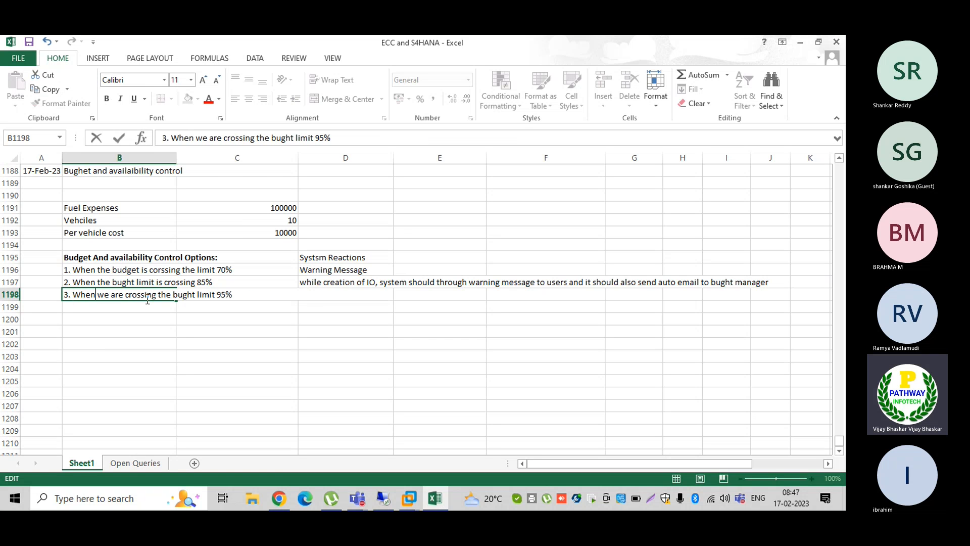
key(End)
- Enter 'Error message' in D1198 as the 95% option's reaction
click(317, 294)
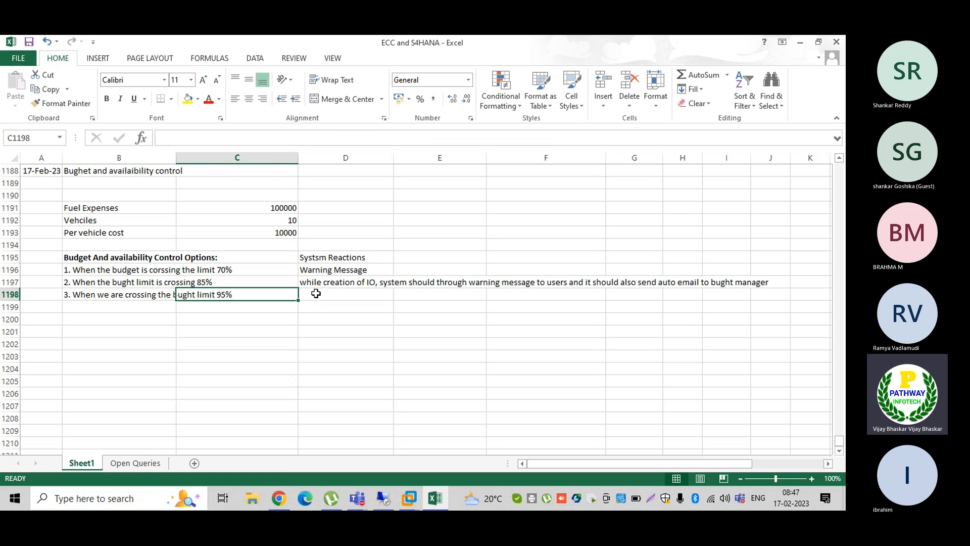
text(Error message)
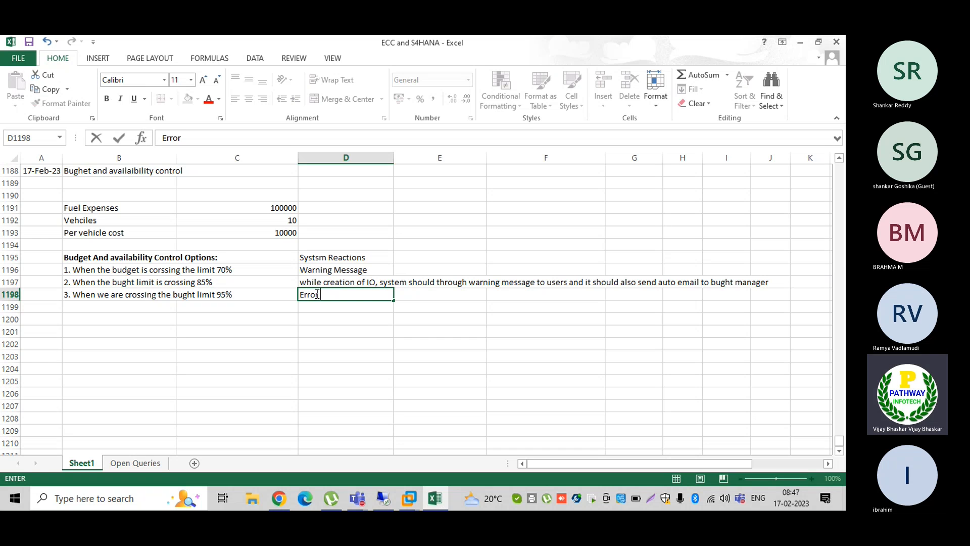
key(Return)
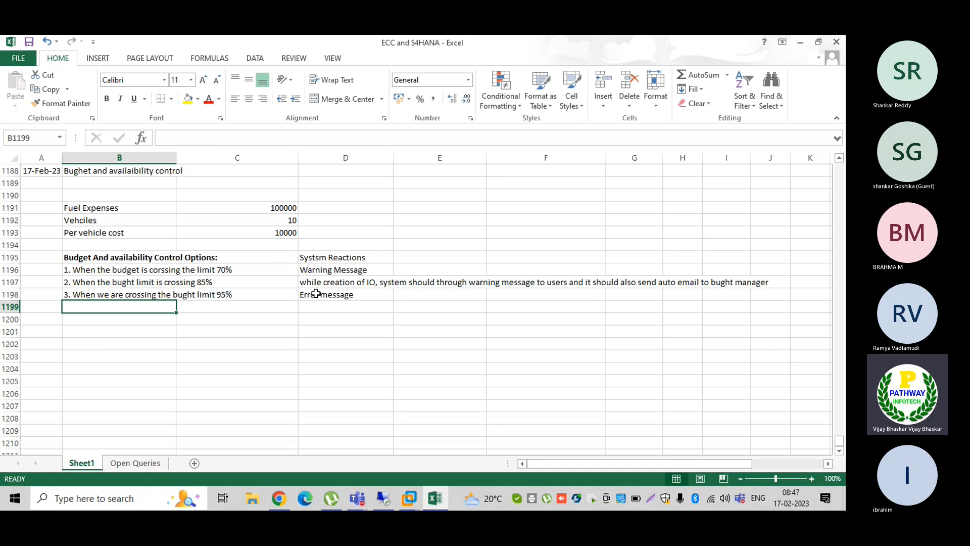
- Bold the System Reactions header in D1195 and review the 70%, 85% and 95% options
click(328, 259)
key(ctrl+b)
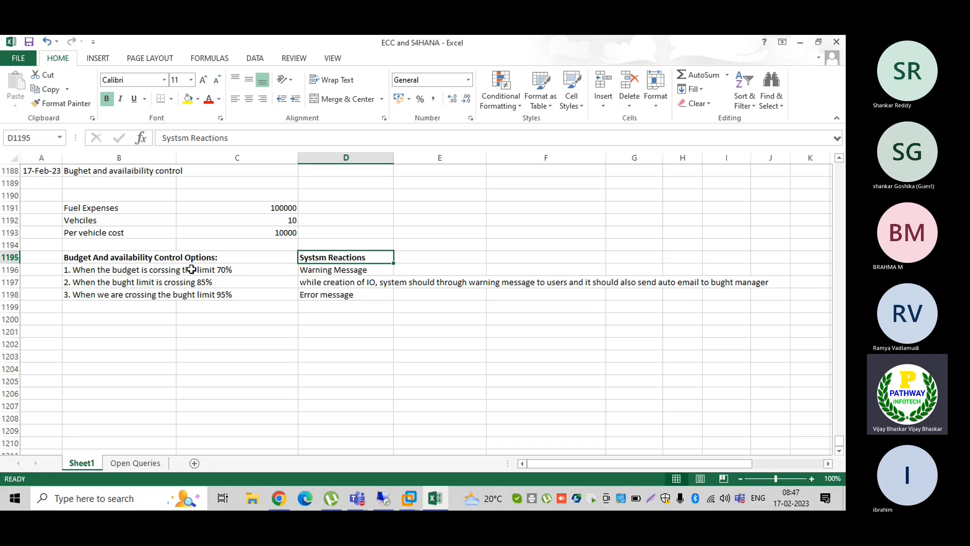
click(320, 269)
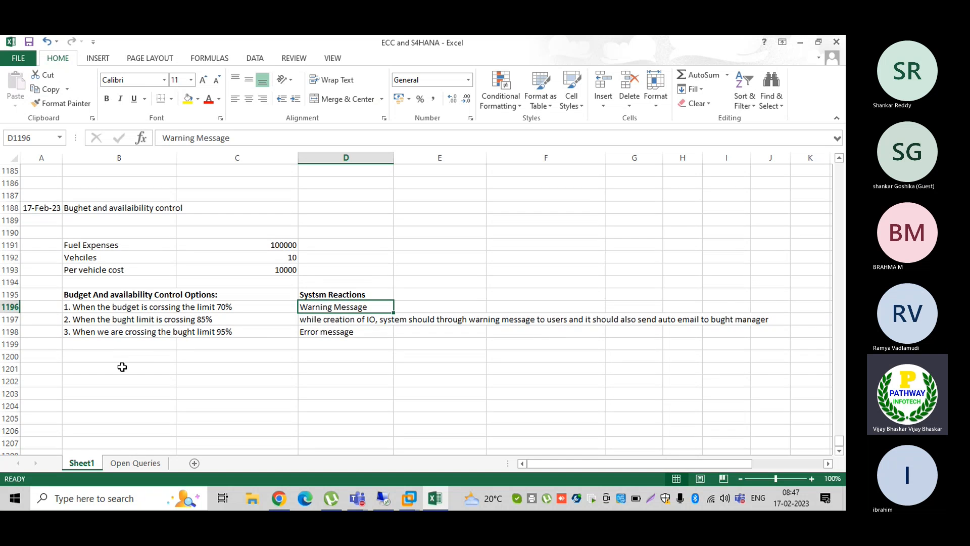
scroll(148, 361, down, 1)
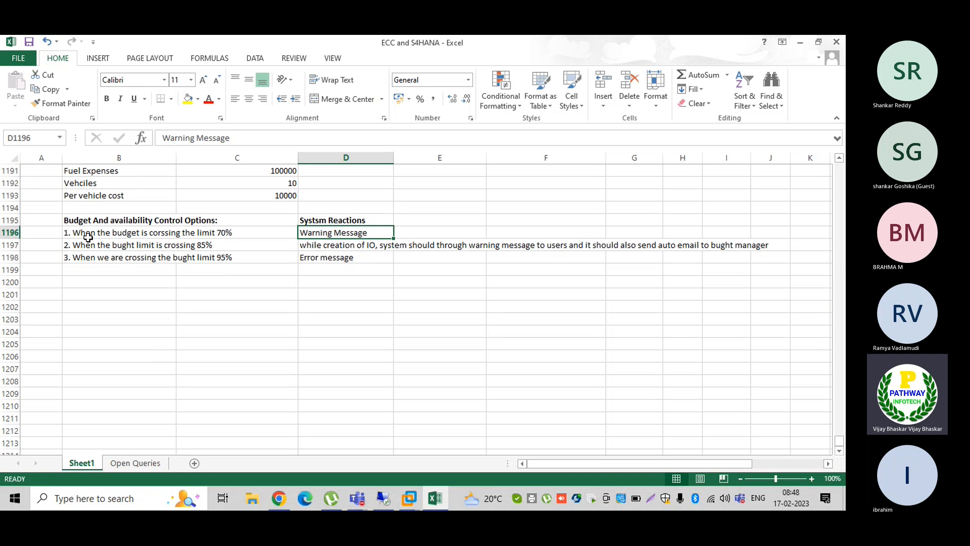
click(78, 248)
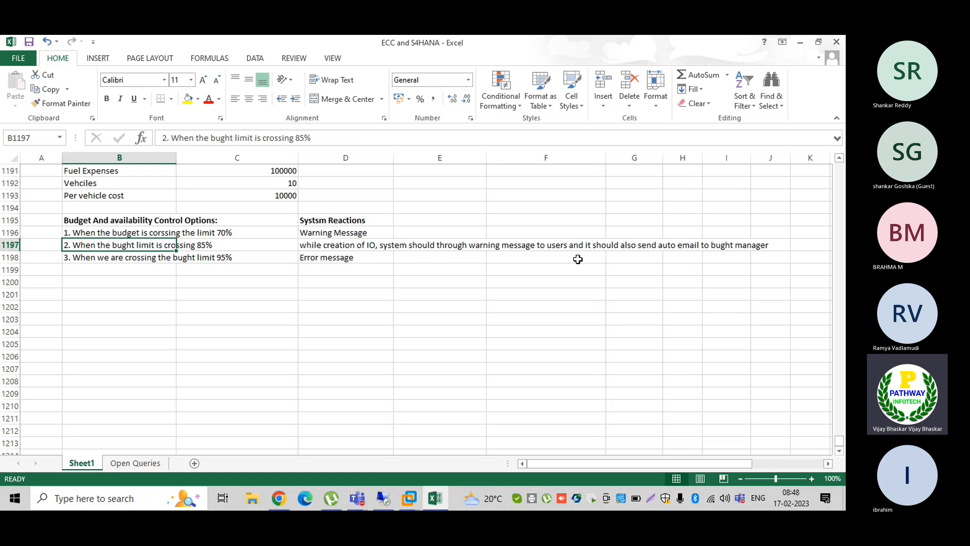
click(85, 260)
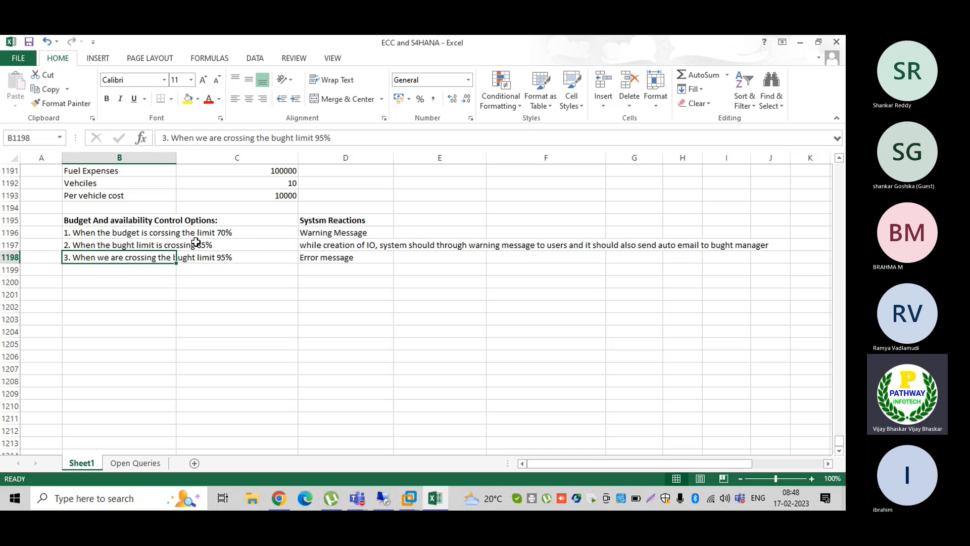
click(119, 233)
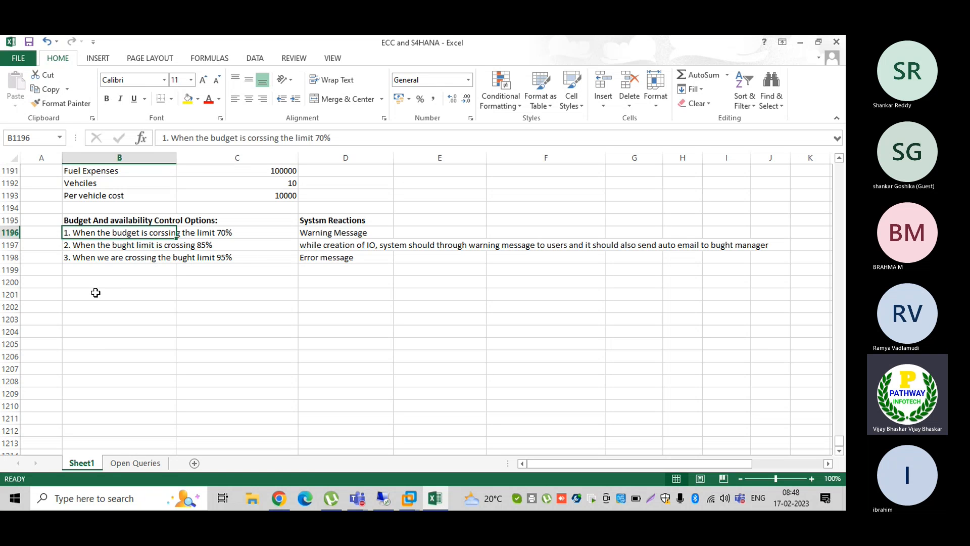
- Correct 'bught' to 'budget' in the D1197 budget manager note
click(319, 247)
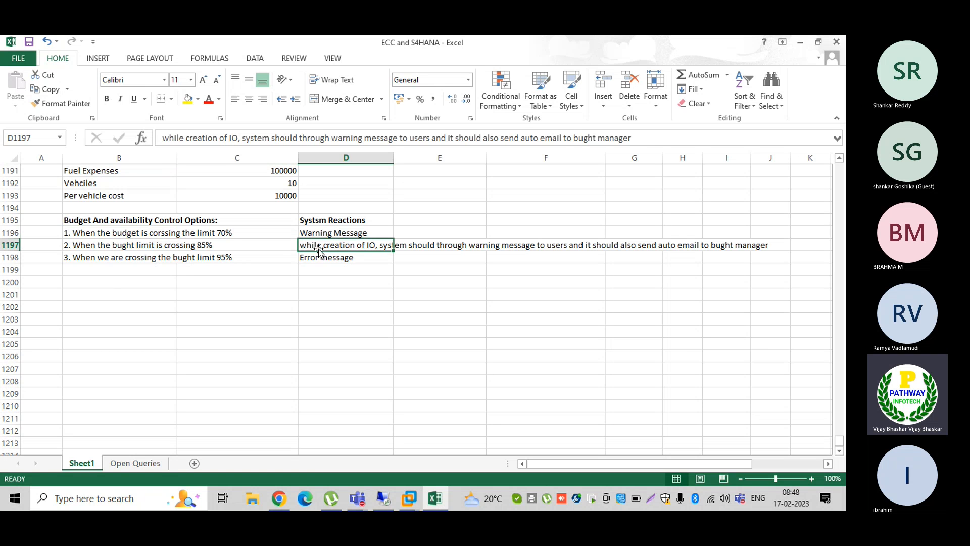
click(588, 135)
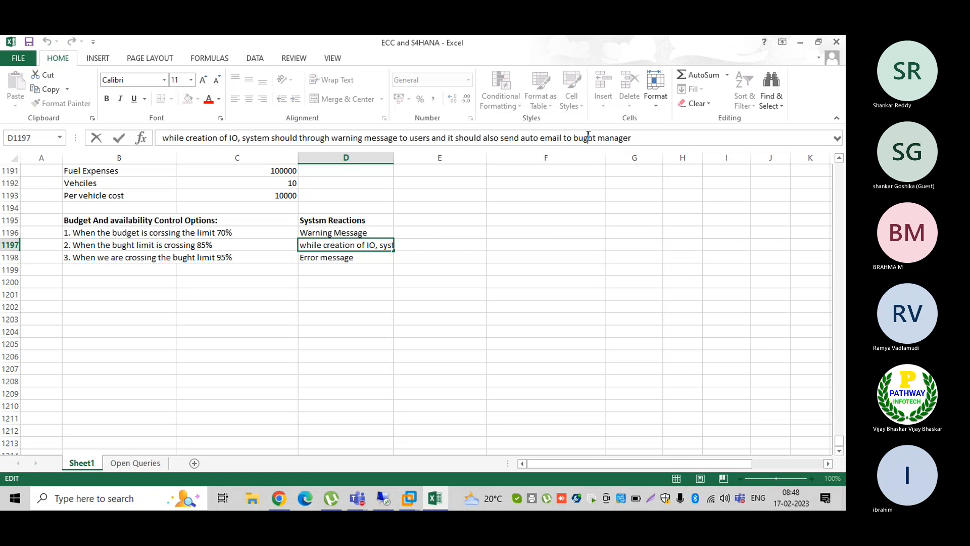
text(d)
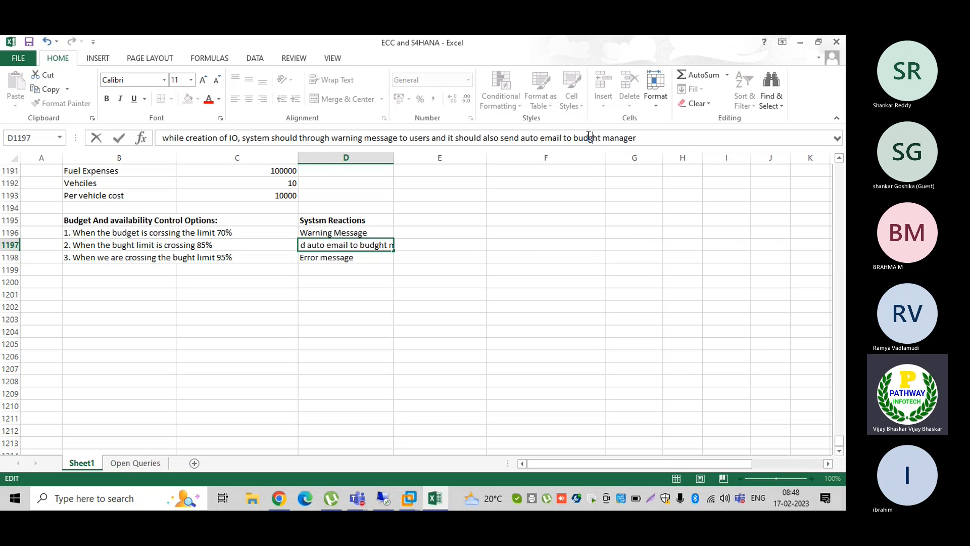
key(Delete)
text(e)
key(Return)
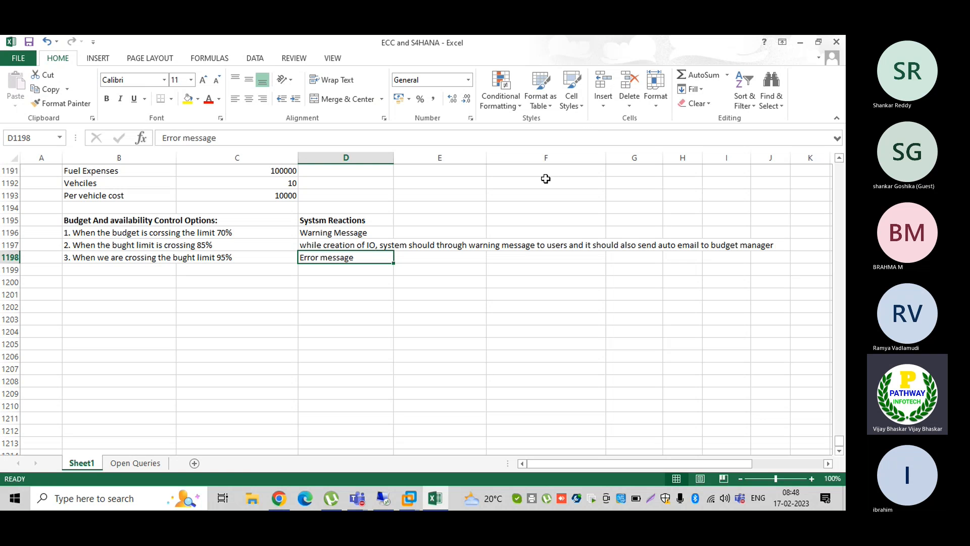
- Go over the 70%, 85% and 95% limit options, then switch to the virtual machine
click(111, 279)
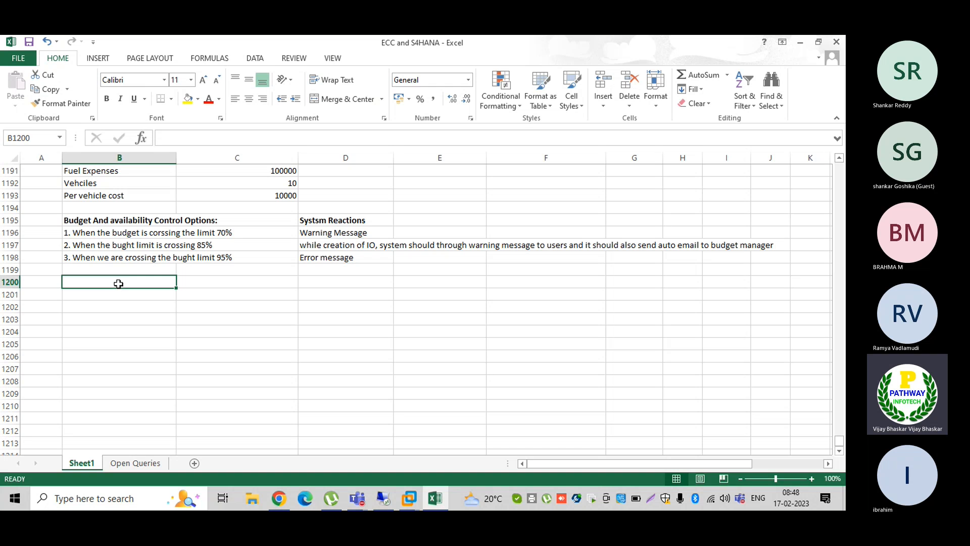
click(75, 234)
click(77, 245)
click(81, 257)
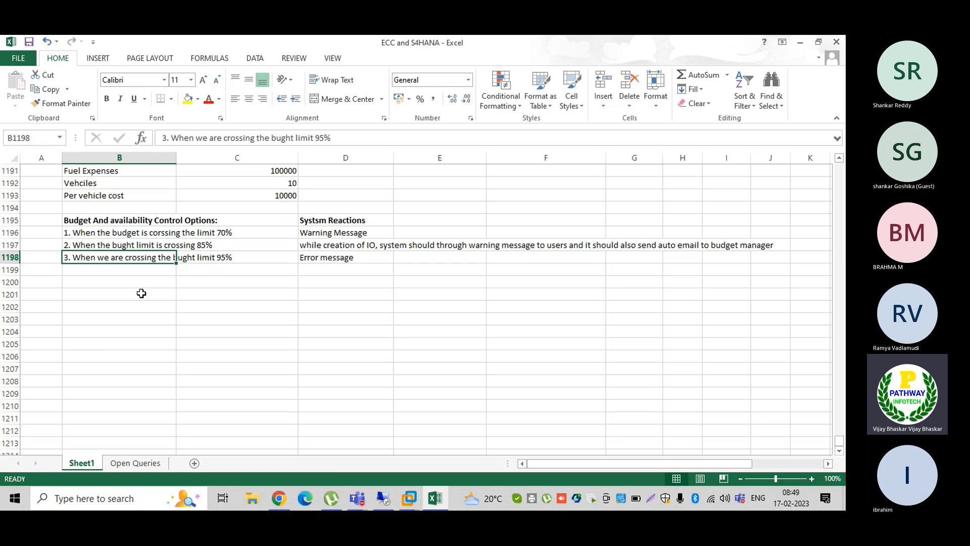
click(76, 283)
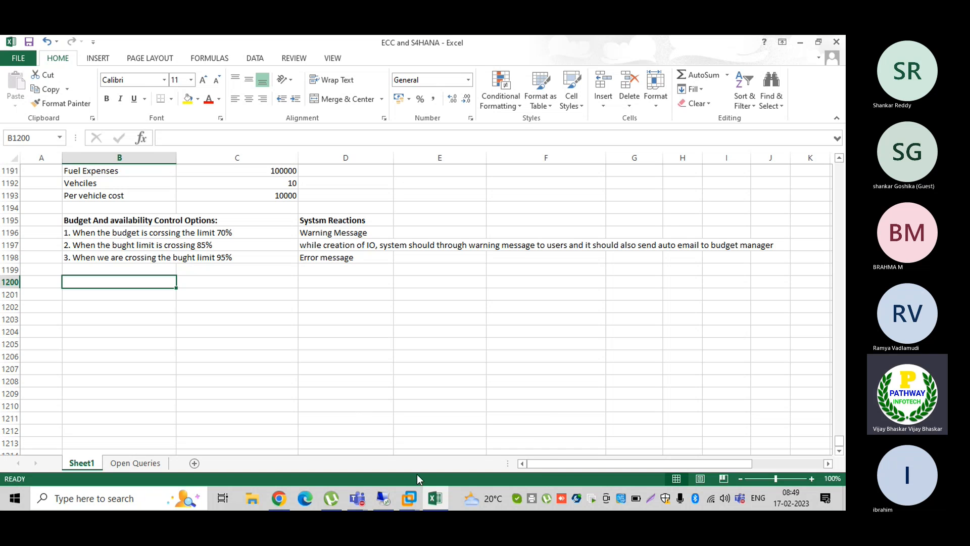
click(409, 497)
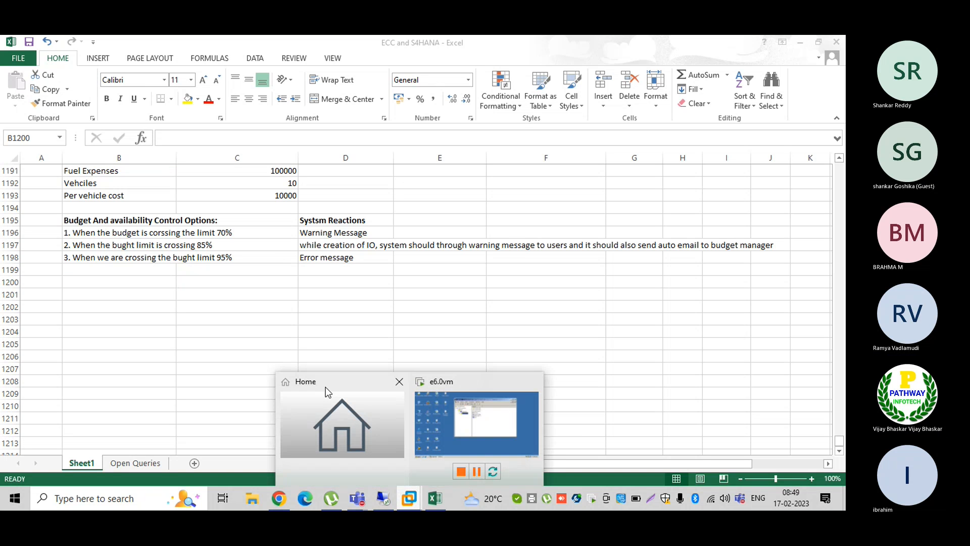
- In the virtual machine, start SAP Logon and log on to ECC 6 with the user name
click(469, 425)
click(657, 90)
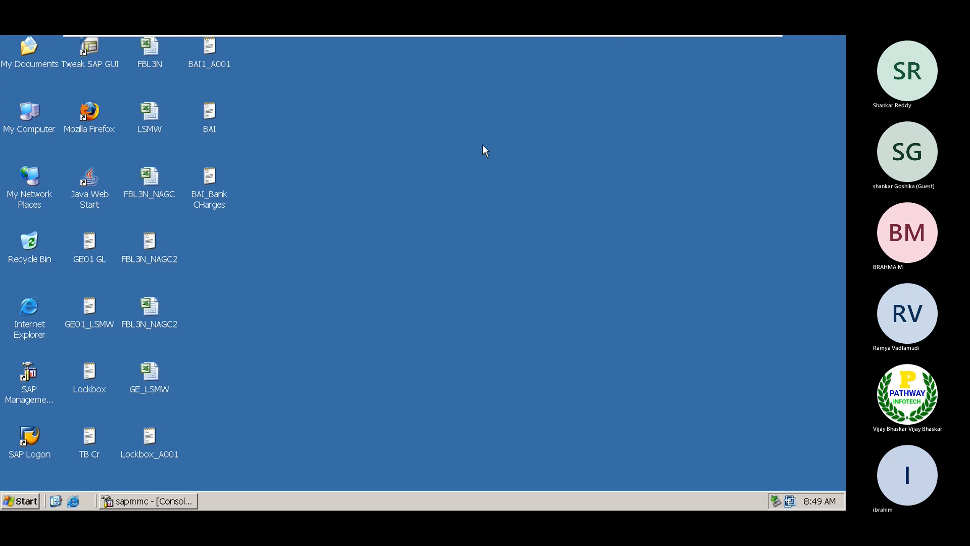
double_click(30, 439)
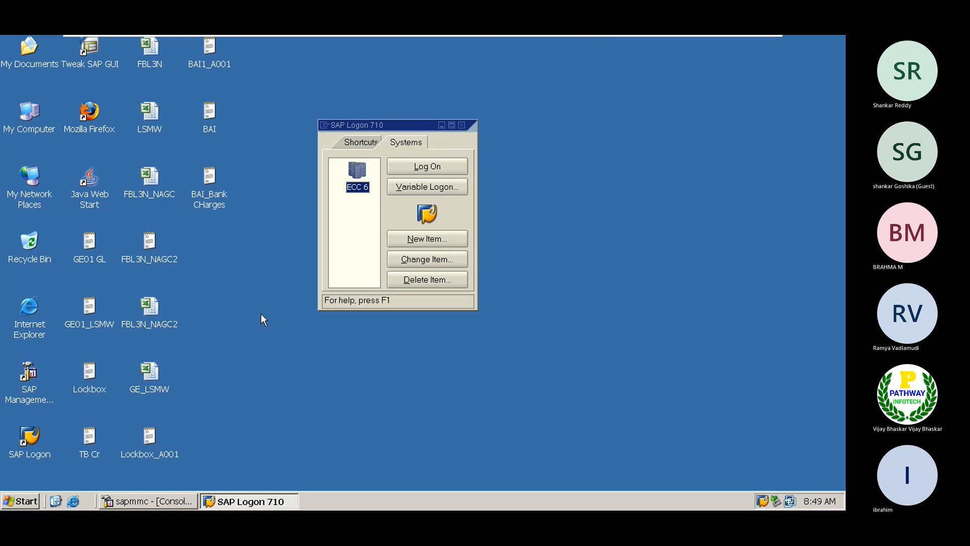
click(422, 172)
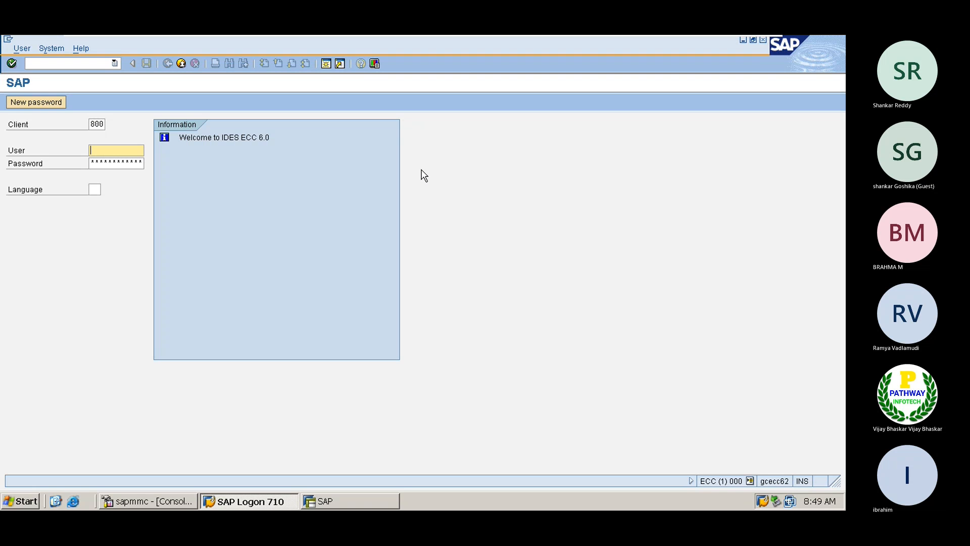
text(sapuser)
key(Tab)
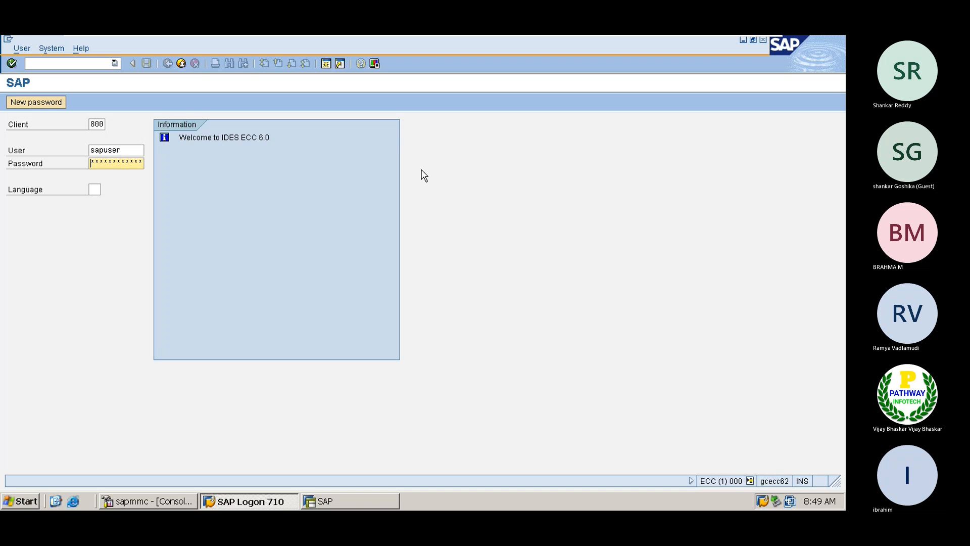
key(Return)
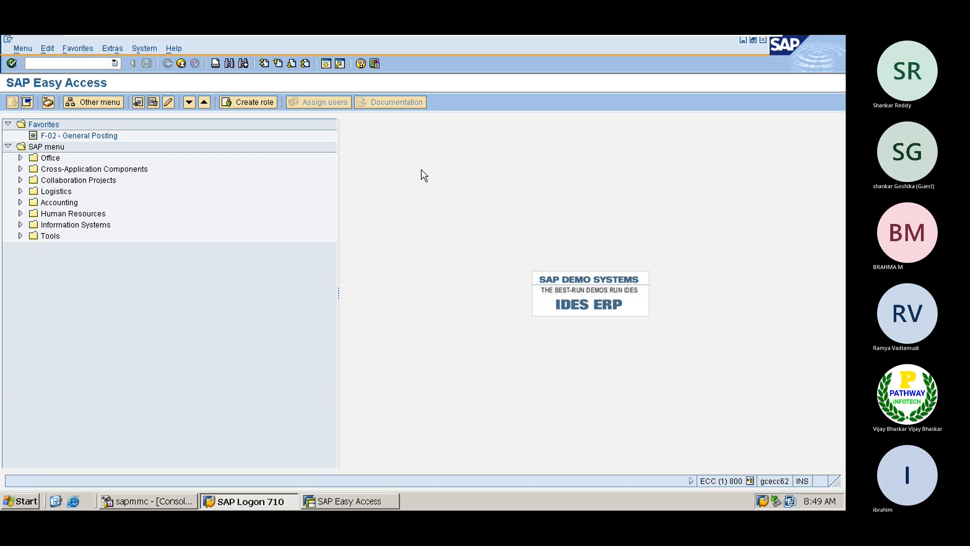
- In SPRO's SAP Reference IMG, expand Controlling > Internal Orders > Budgeting and Availability Control
text(spro)
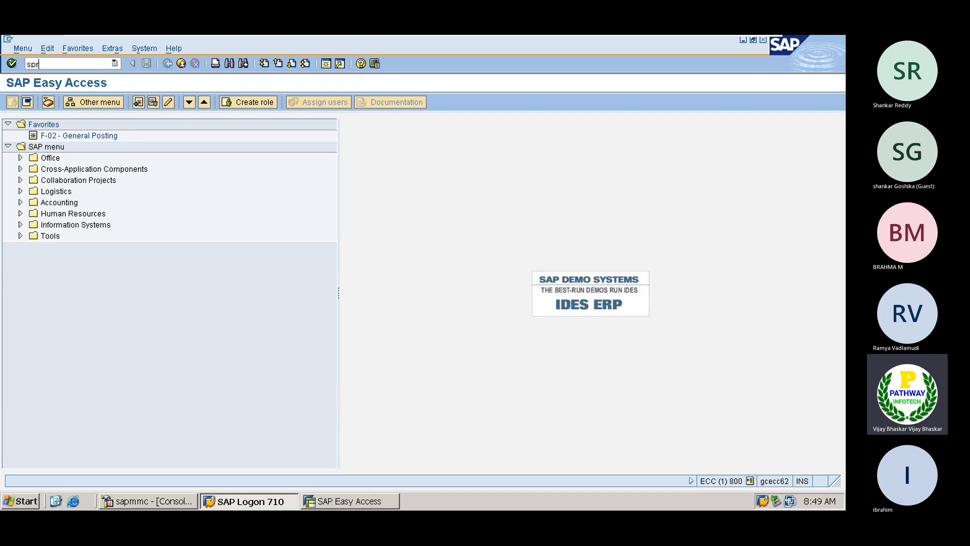
key(Return)
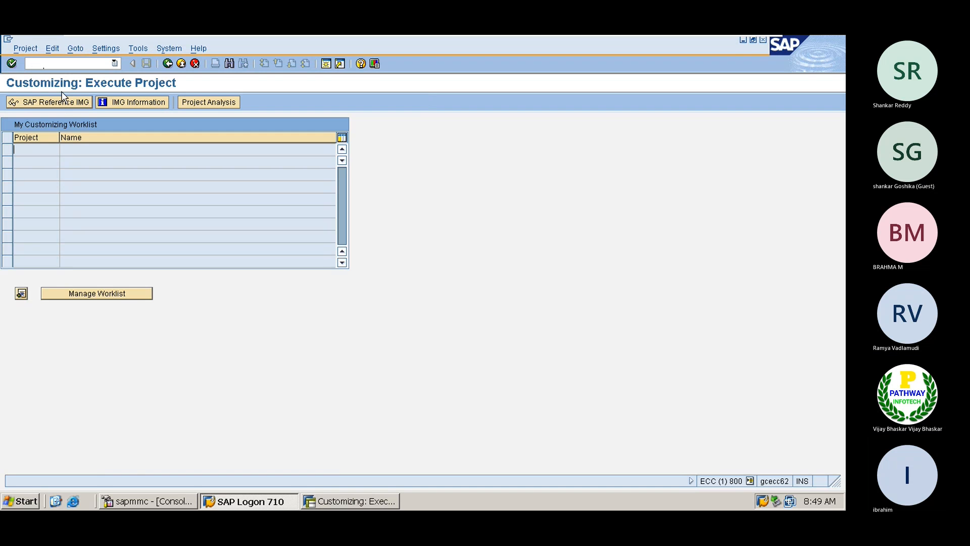
click(60, 100)
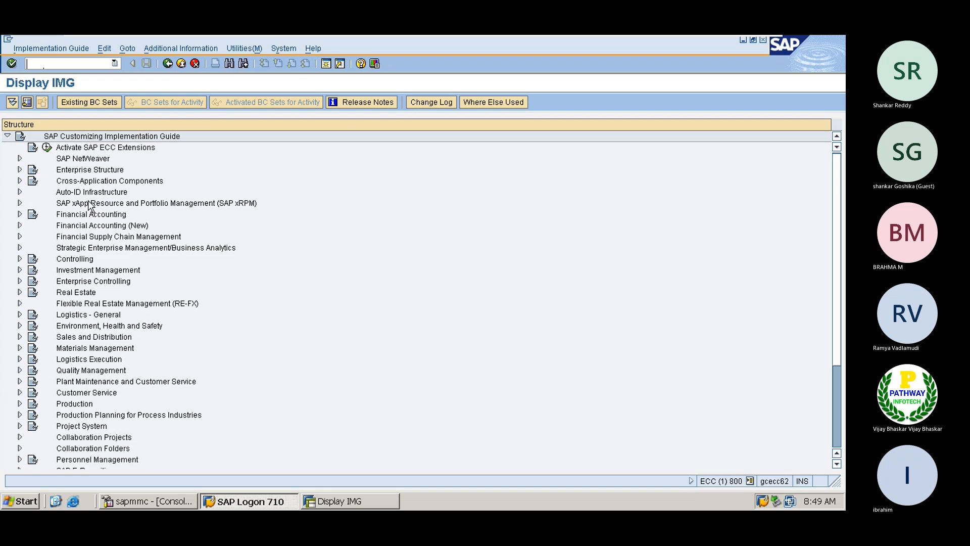
click(73, 260)
double_click(73, 260)
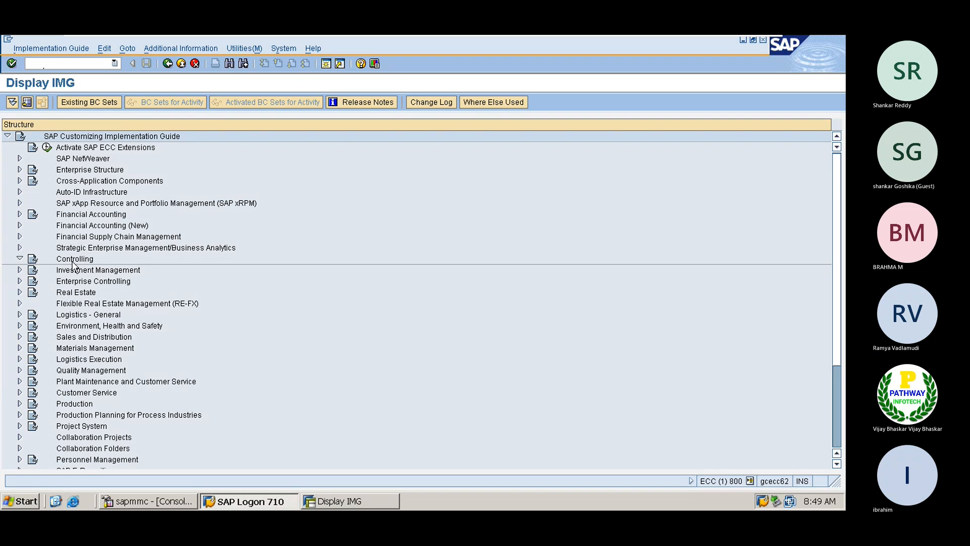
key(Down)
key(Down)
key(Down)
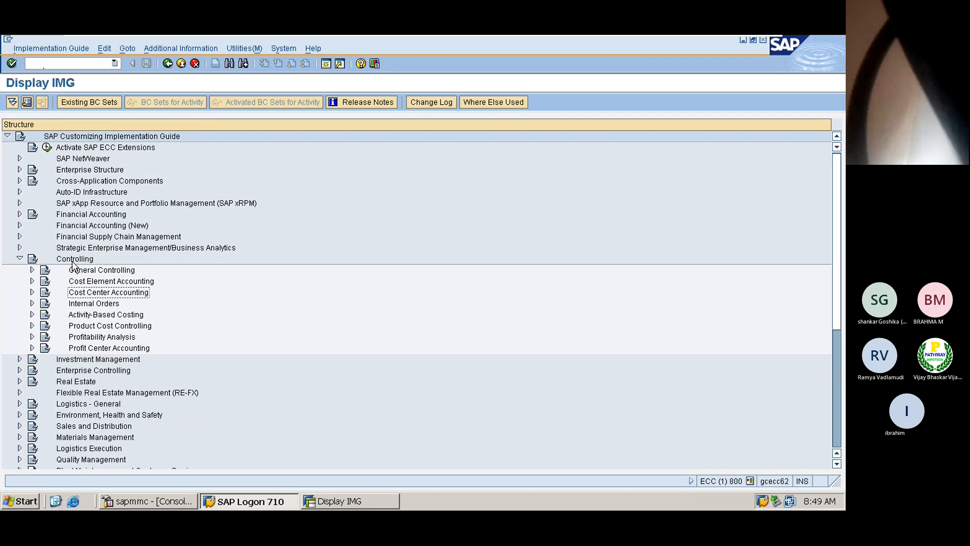
key(Down)
key(Return)
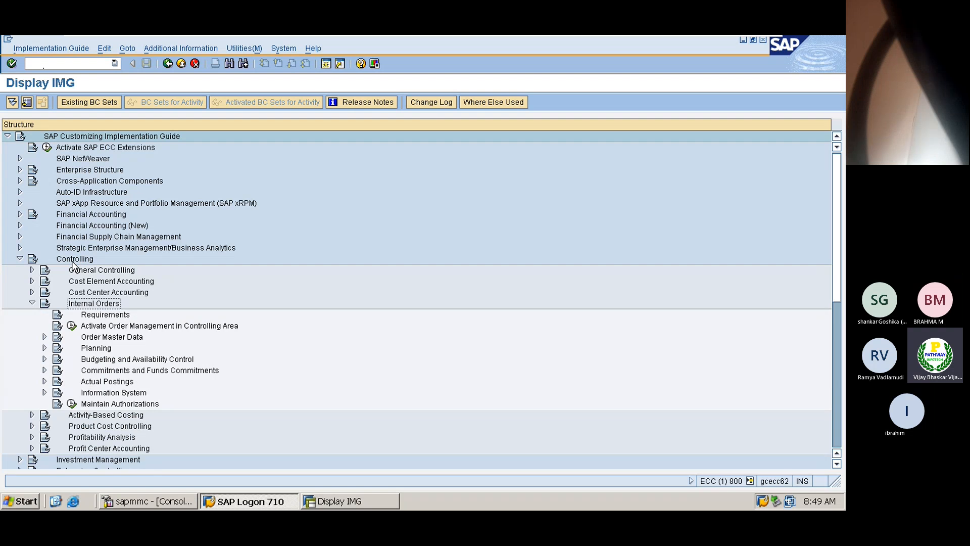
key(Down)
key(Down)
key(Down)
key(Down)
key(Down)
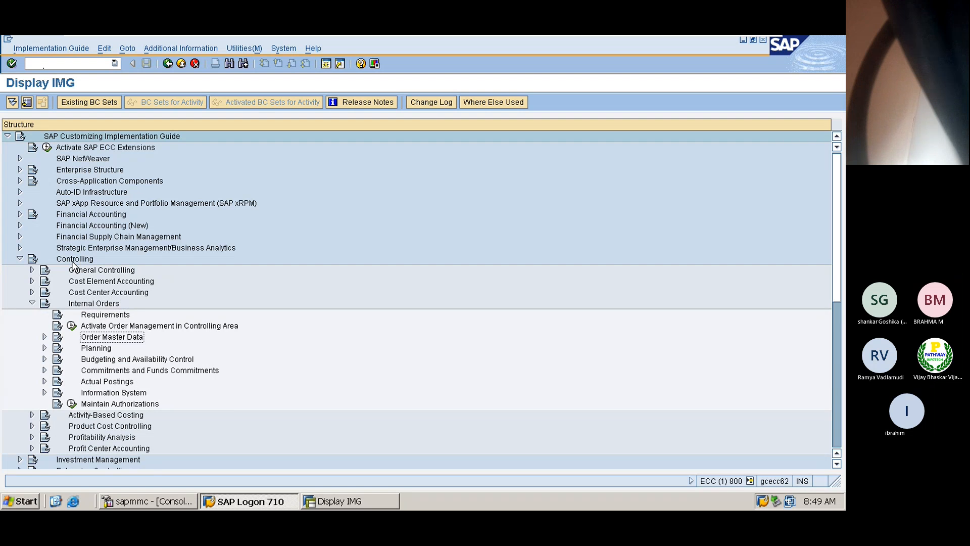
key(Return)
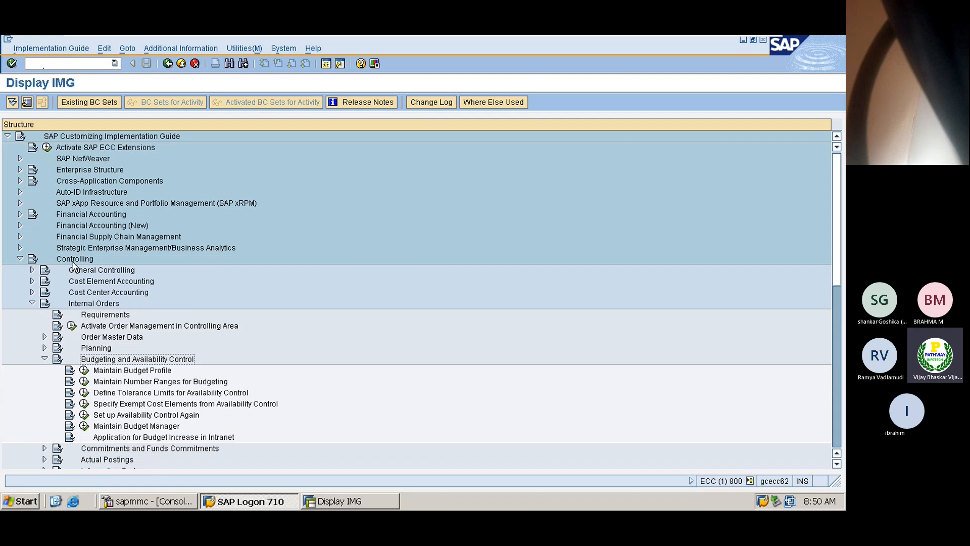
key(Down)
- Check the Maintain Number Ranges for Budgeting intervals, then return to the IMG tree
click(84, 382)
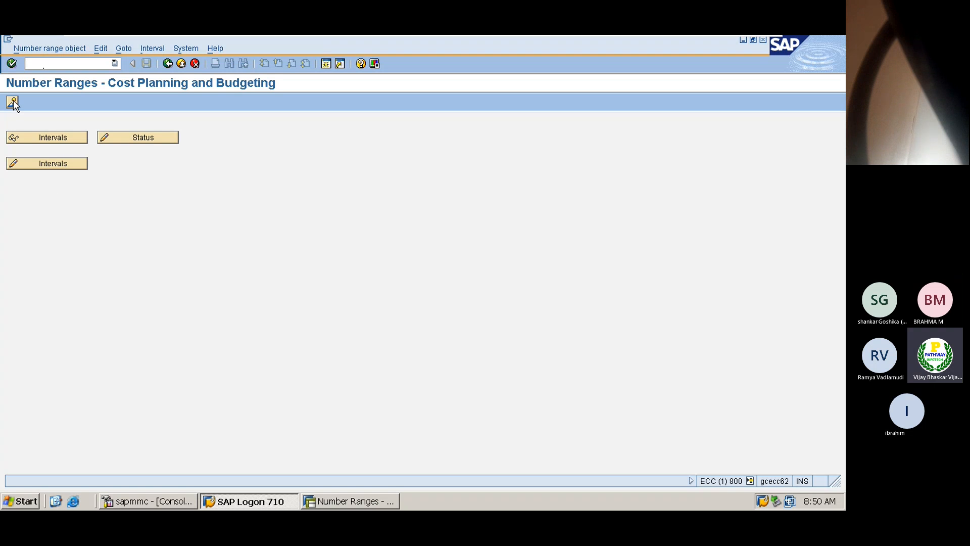
click(63, 165)
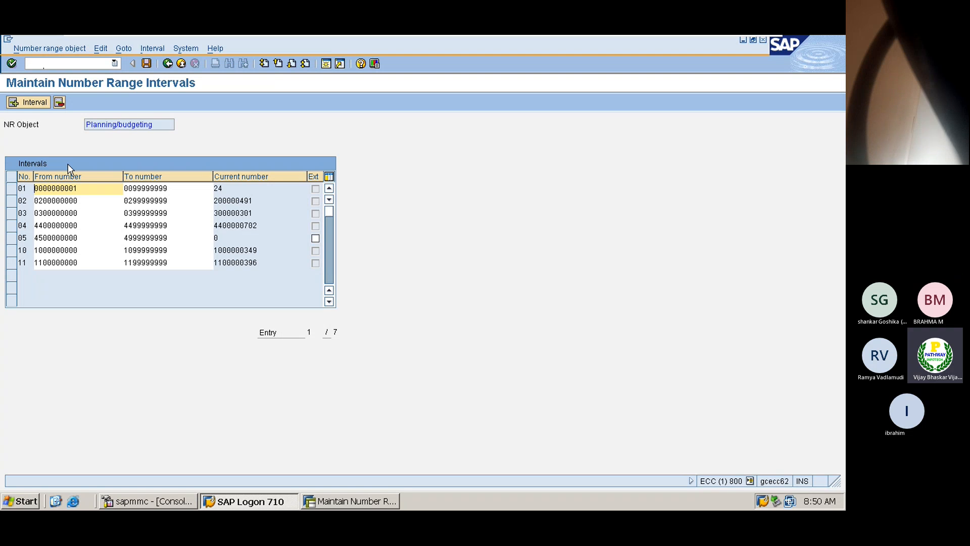
click(168, 63)
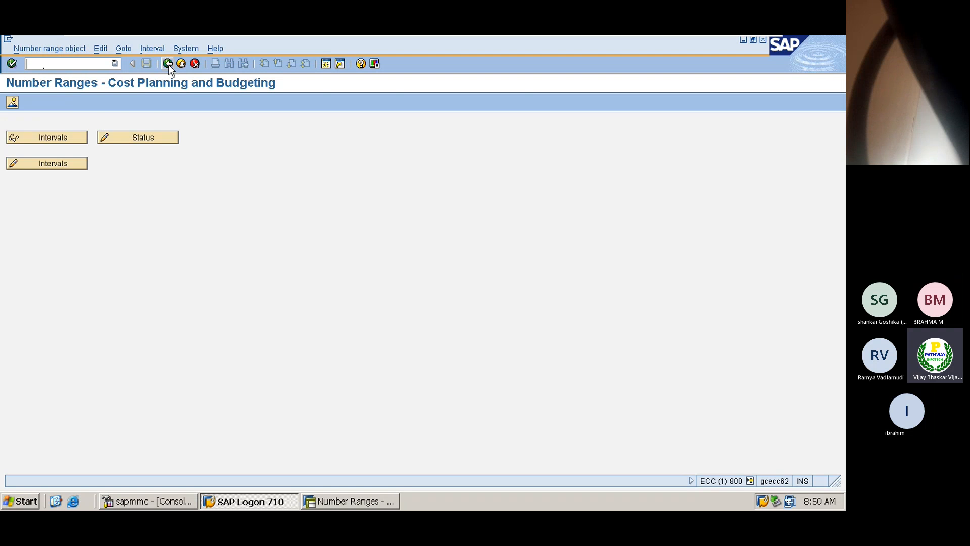
click(169, 64)
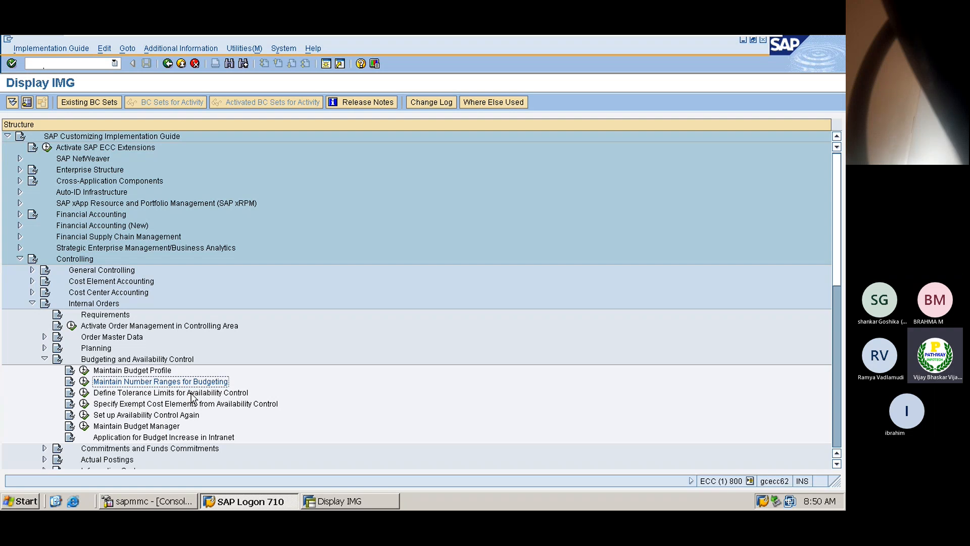
- Open Define Tolerance Limits for Availability Control and read the budget profile field's help
click(85, 393)
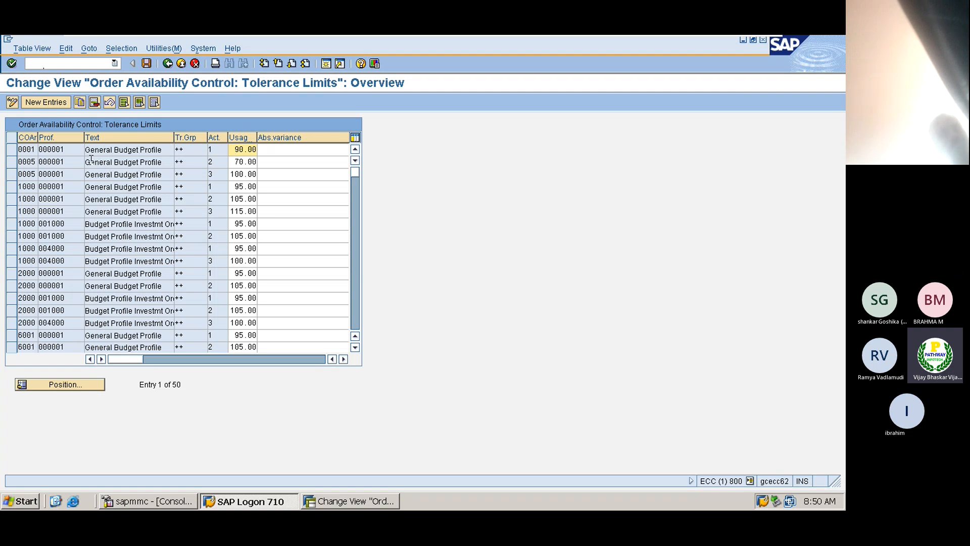
click(26, 150)
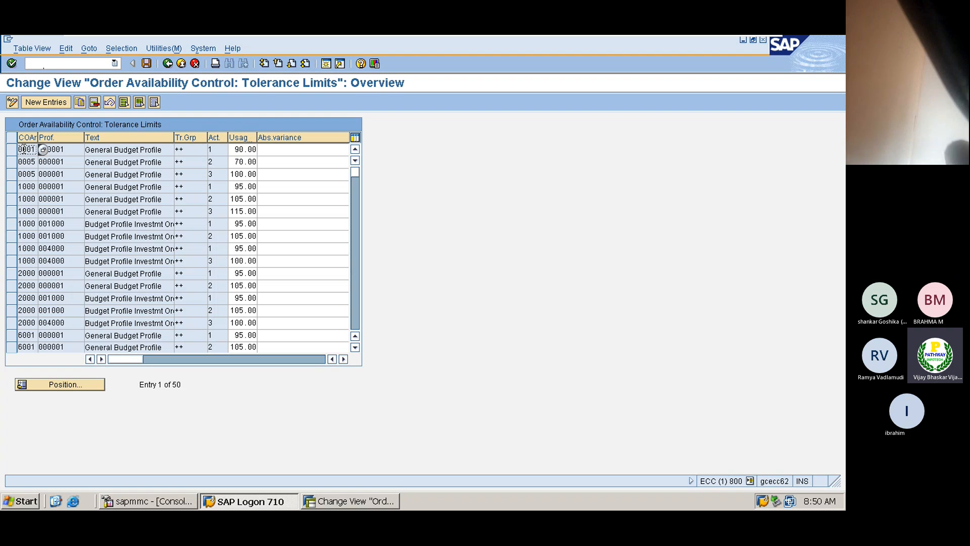
click(57, 149)
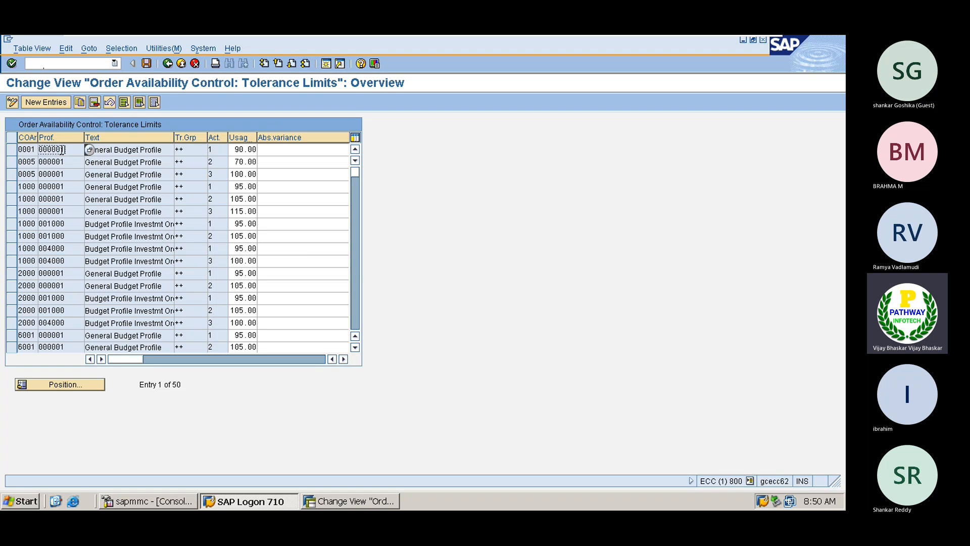
double_click(62, 150)
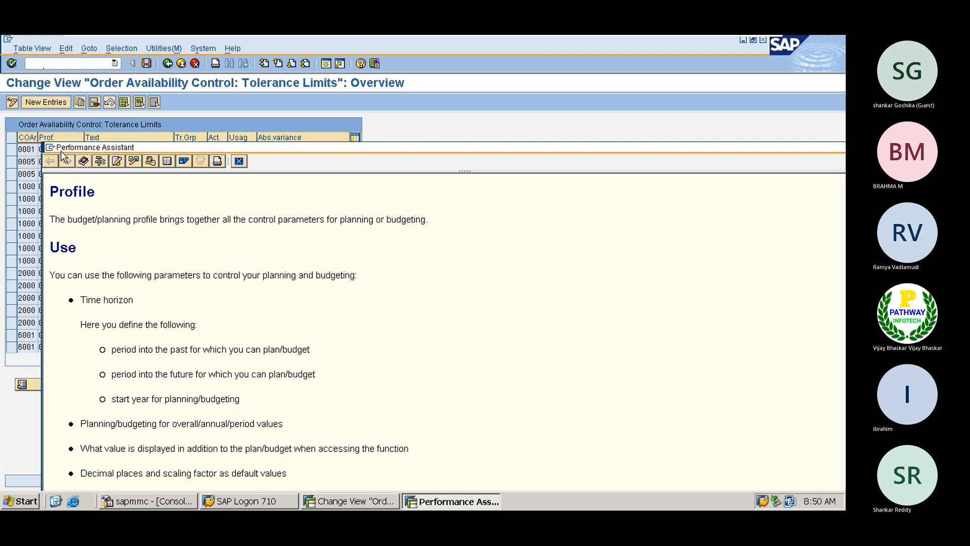
click(238, 160)
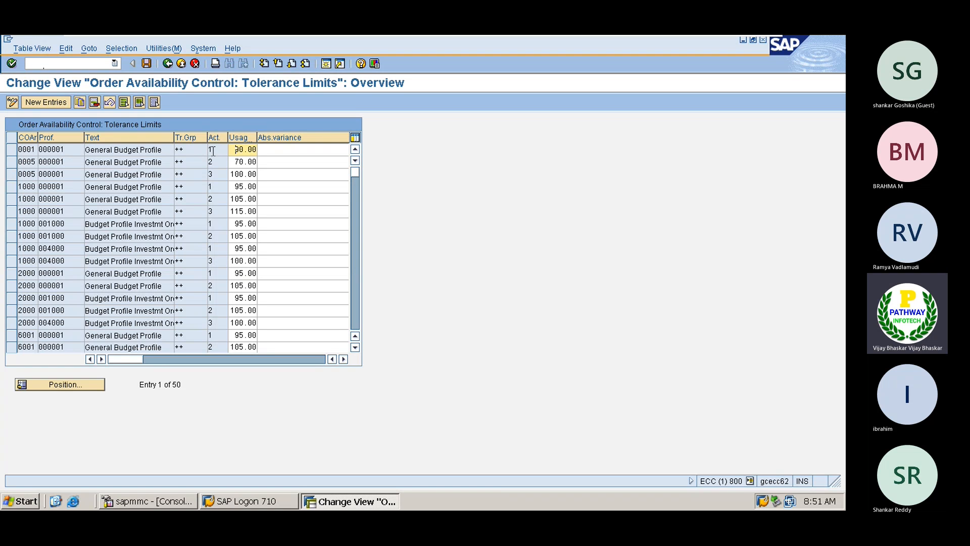
click(215, 149)
- Show the availability control action list and select controlling area 1000's tolerance rows
click(233, 150)
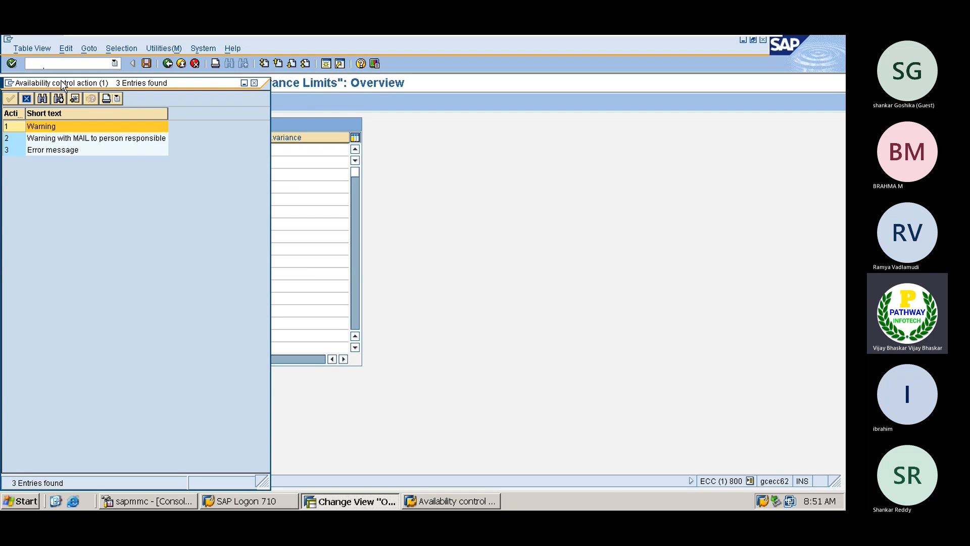
drag(70, 87, 432, 108)
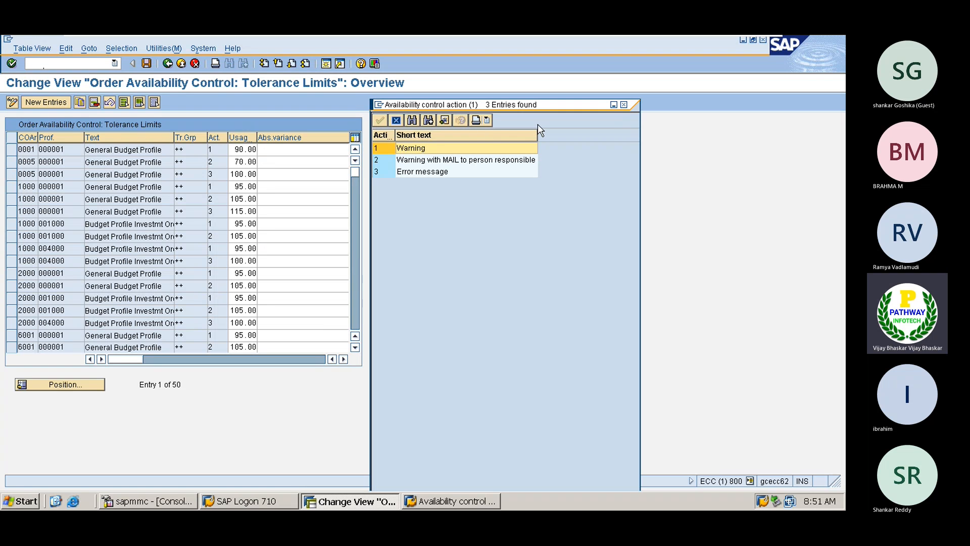
click(11, 187)
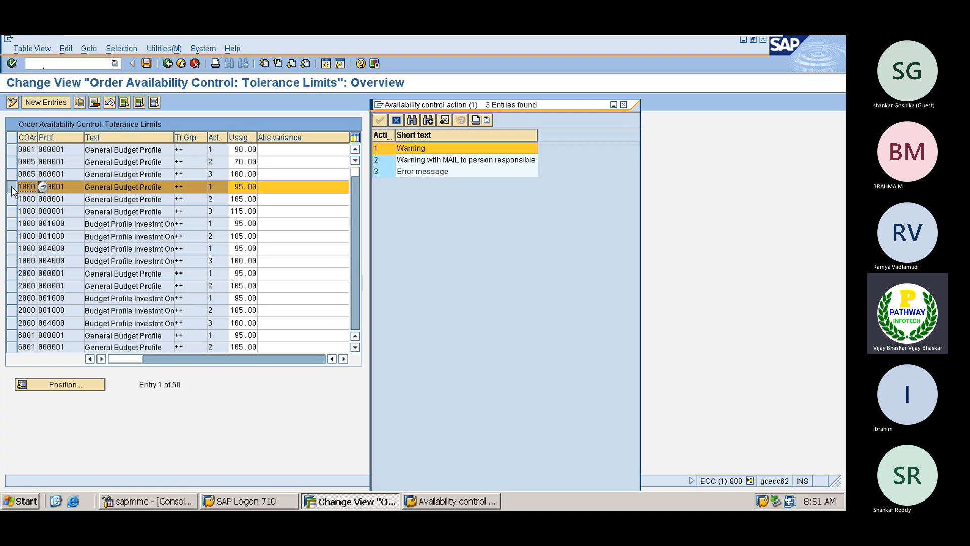
click(12, 199)
click(11, 212)
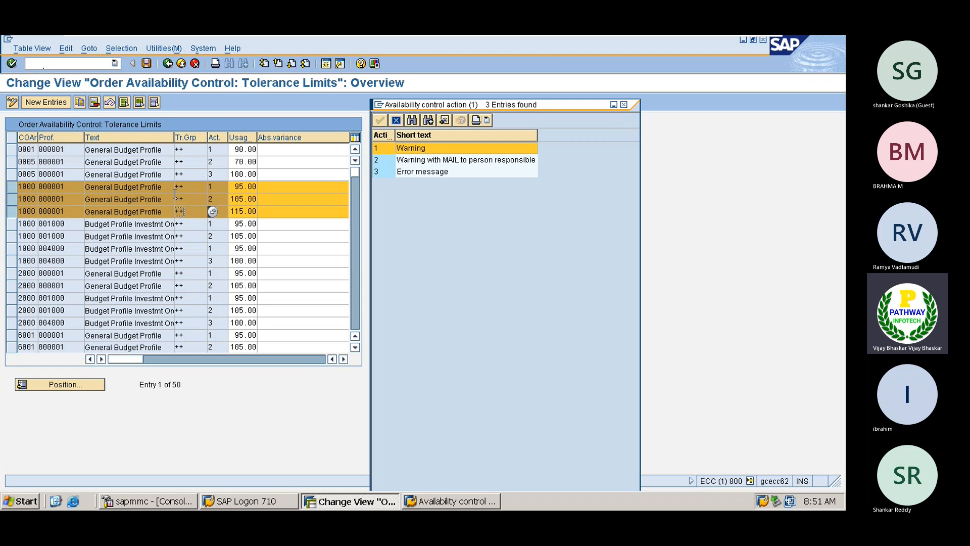
click(160, 199)
- Close the action list, deselect the area 1000 rows and start New Entries
click(625, 105)
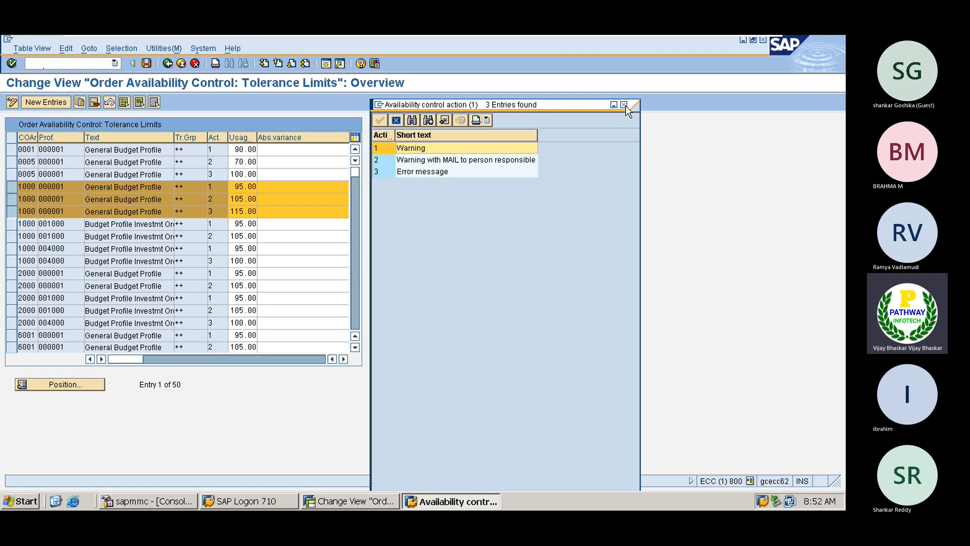
click(624, 105)
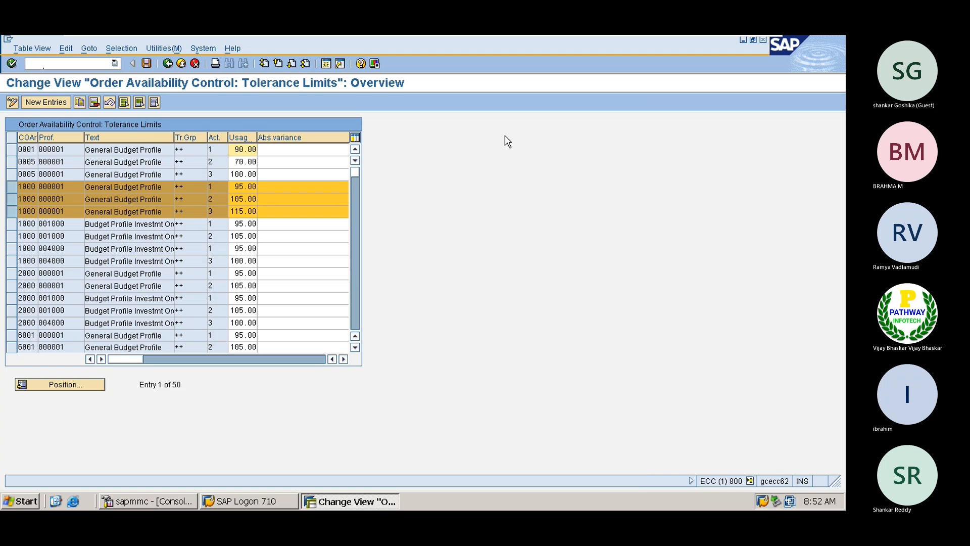
click(12, 186)
click(12, 199)
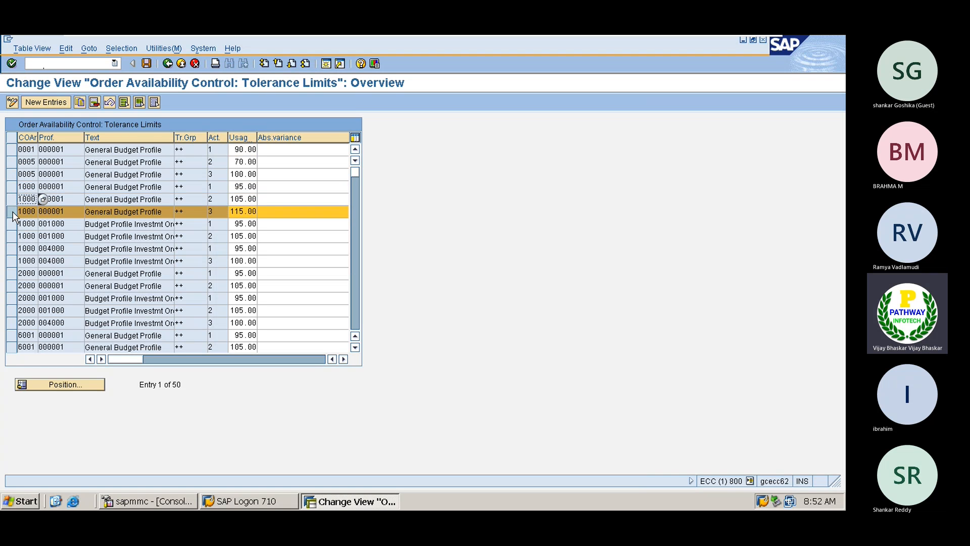
click(11, 211)
click(53, 107)
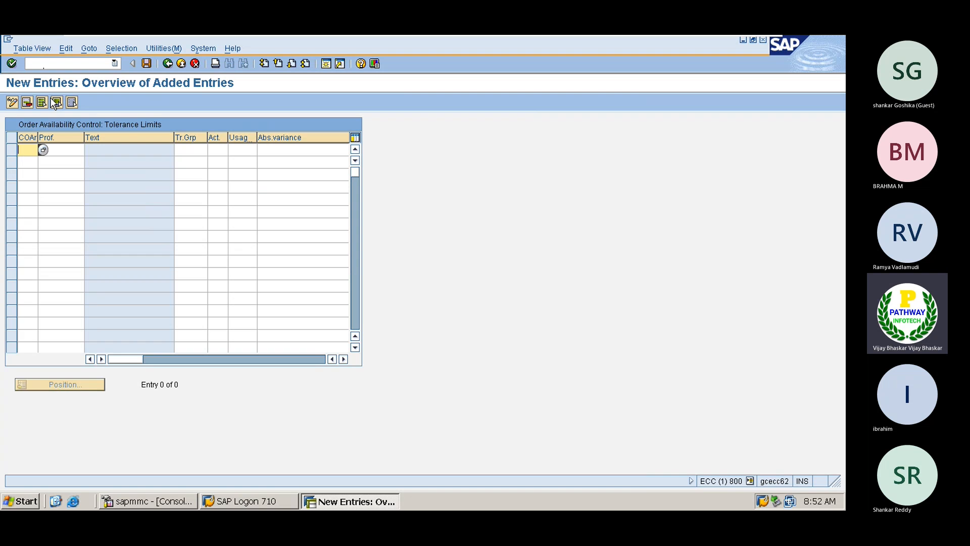
- Fill the new row with controlling area 1111, budget profile 000001 and activity group ++
click(51, 155)
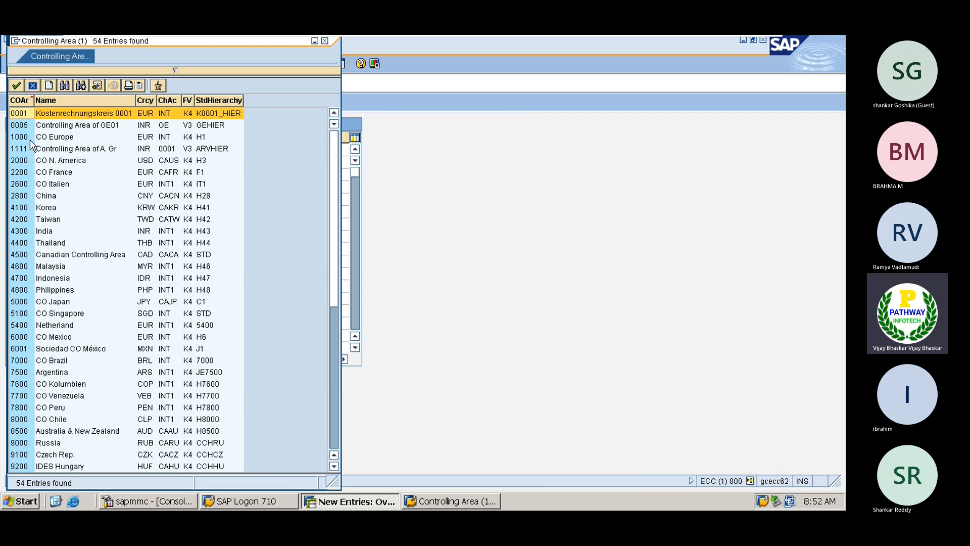
double_click(16, 152)
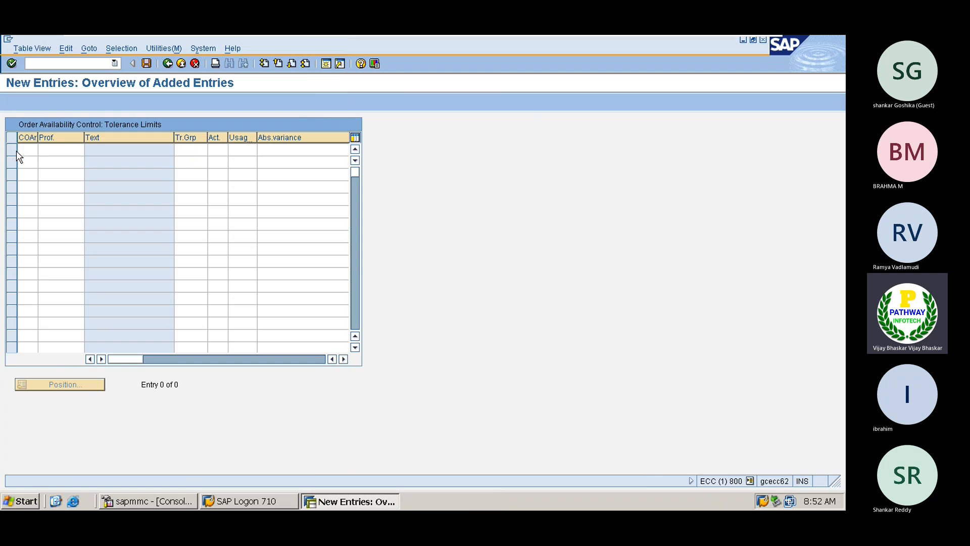
click(81, 152)
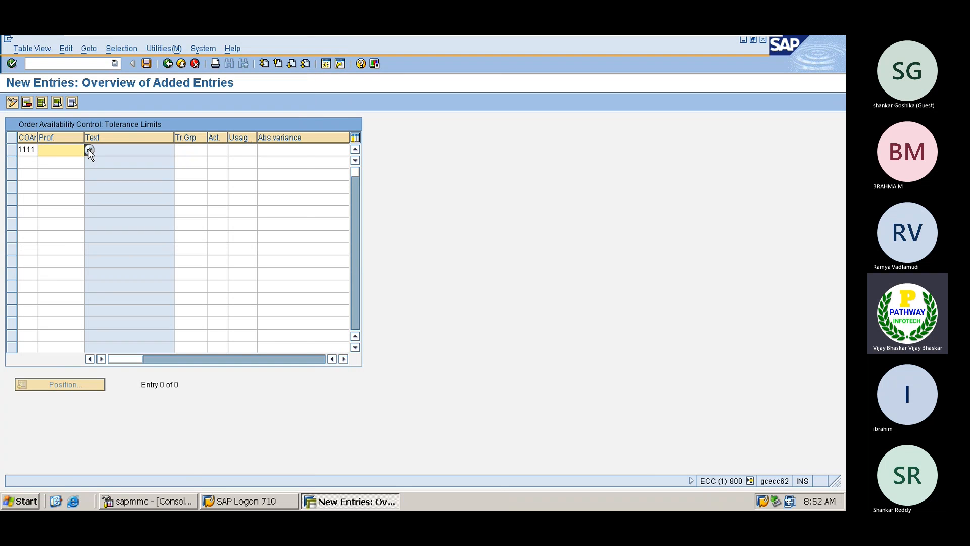
click(89, 150)
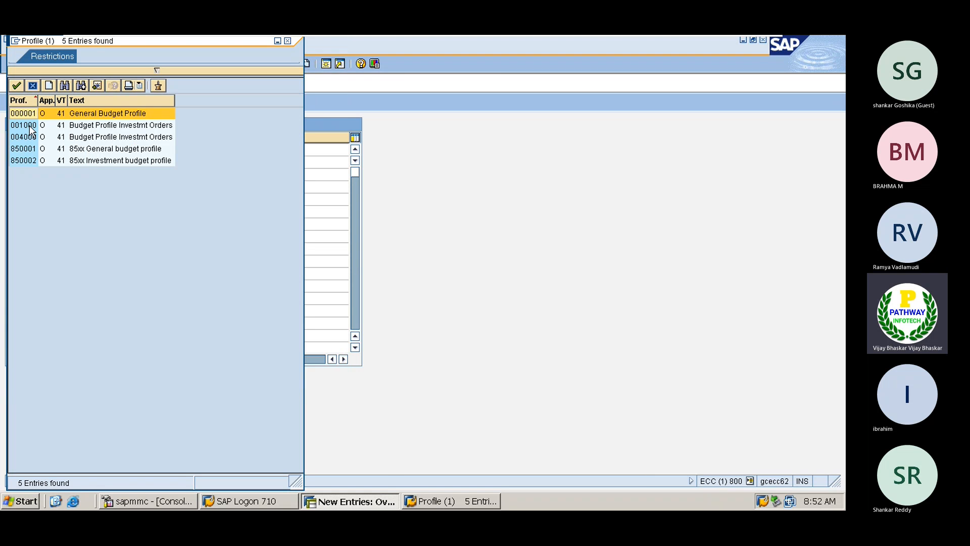
double_click(26, 114)
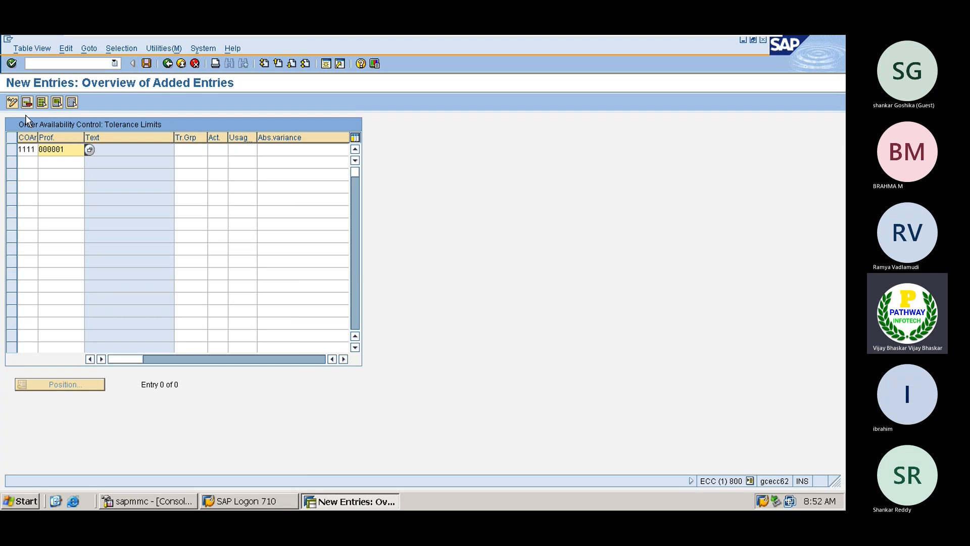
click(196, 150)
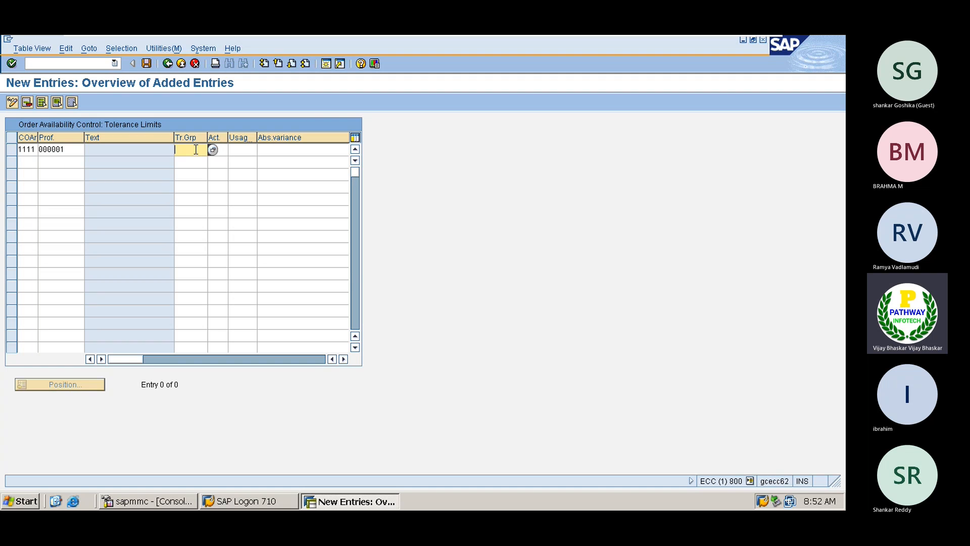
text(++)
key(Tab)
click(199, 149)
click(212, 150)
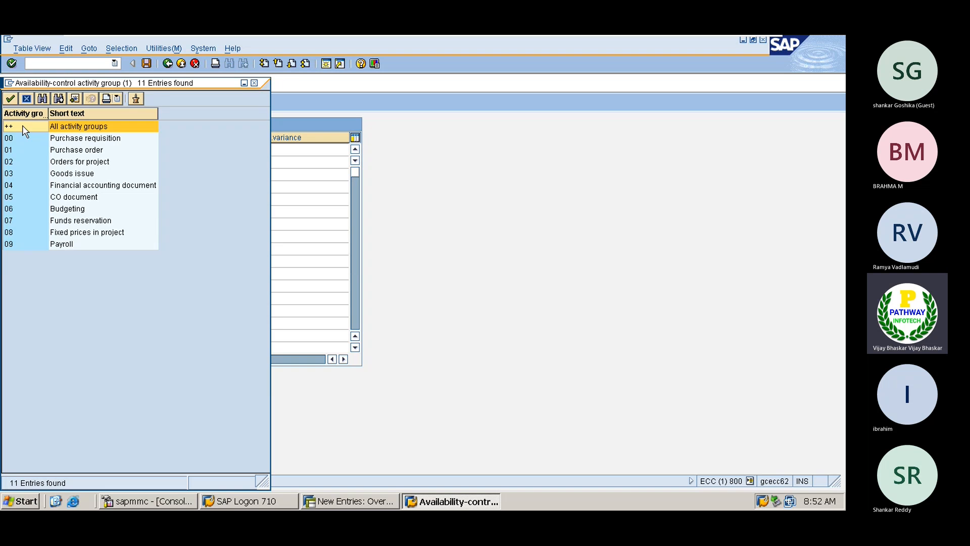
- Choose ++ (all activity groups), action 2 warning with mail, and 85% usage for the row
double_click(25, 130)
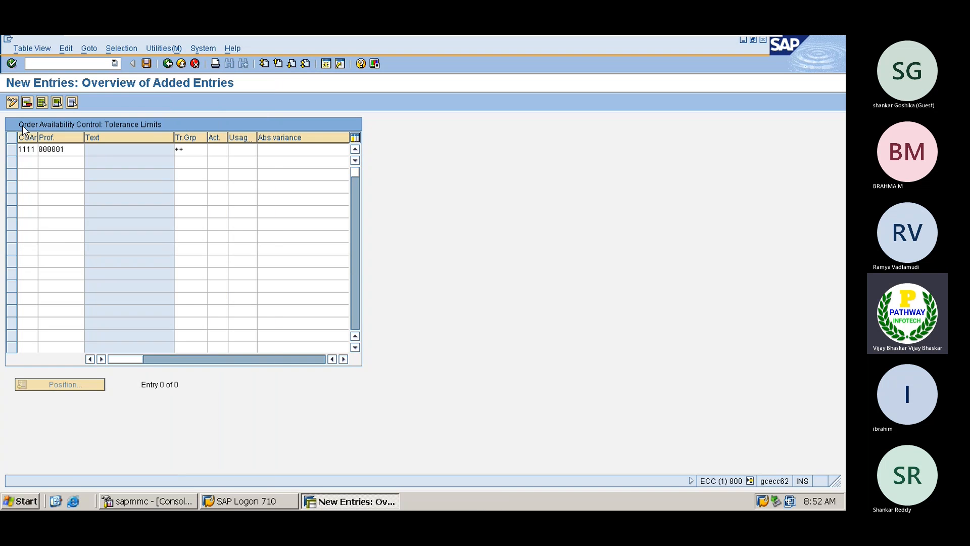
click(225, 151)
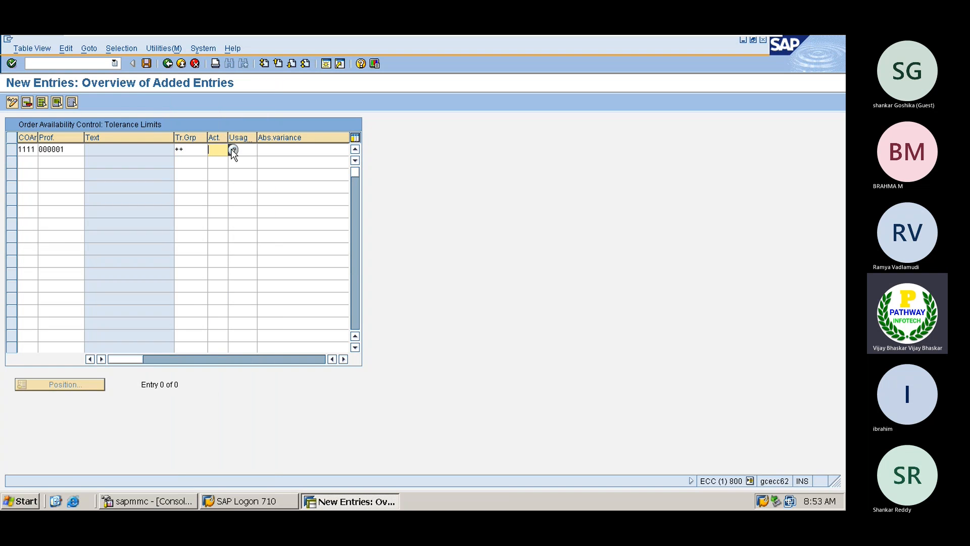
click(230, 155)
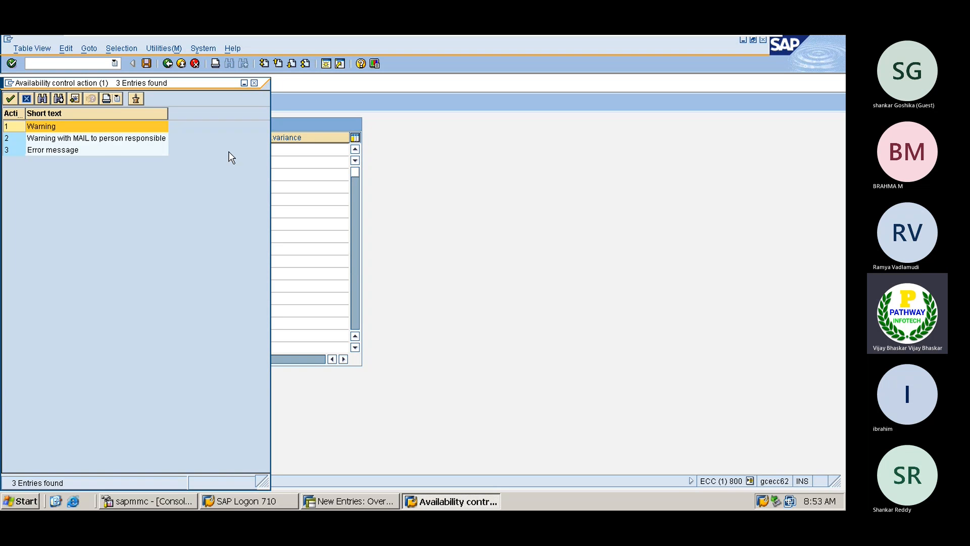
click(31, 137)
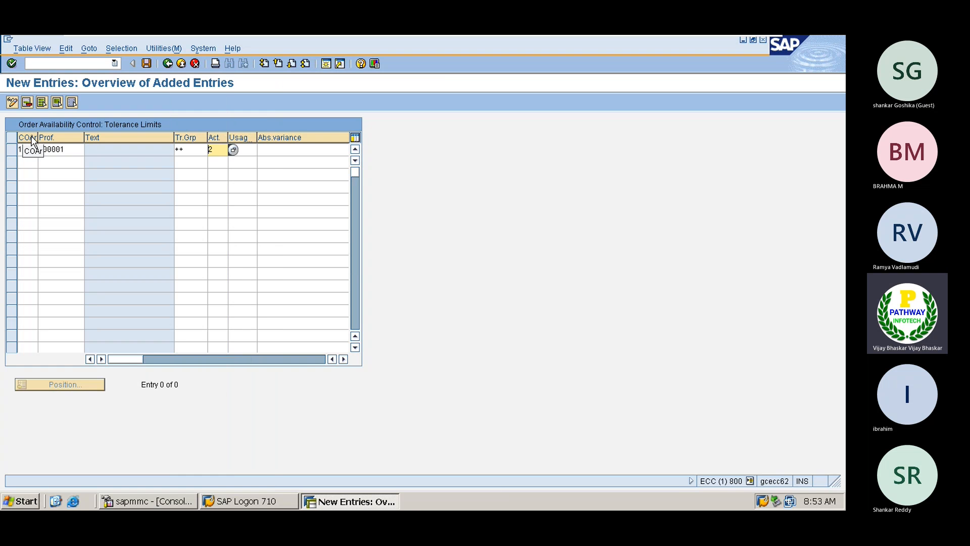
key(Tab)
text(85)
key(Return)
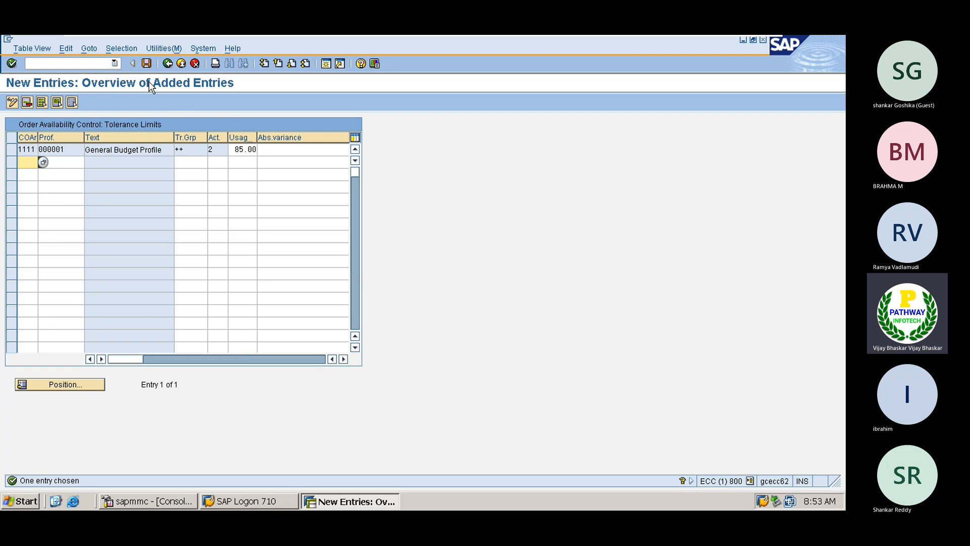
- Save the 1111 tolerance limit to the customizing request and go back to Display IMG
click(146, 62)
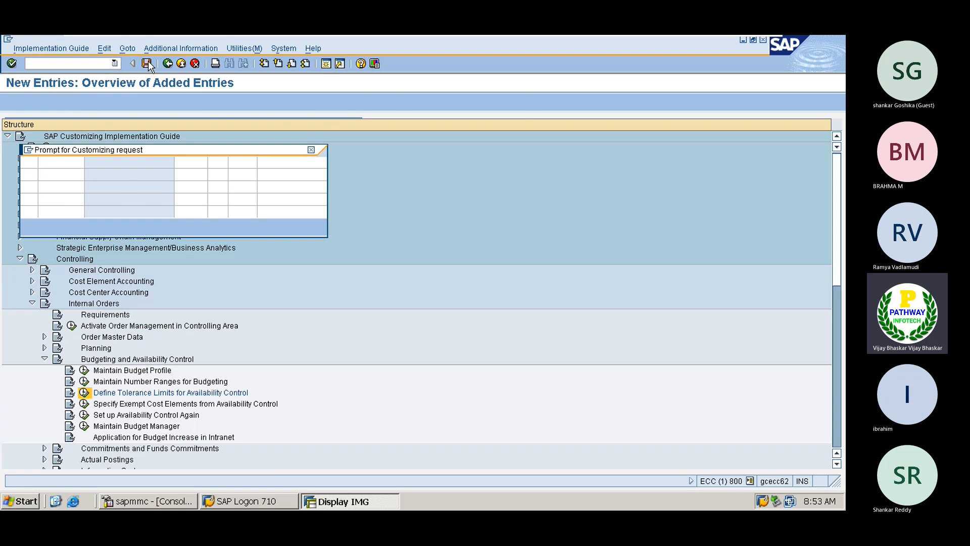
click(32, 226)
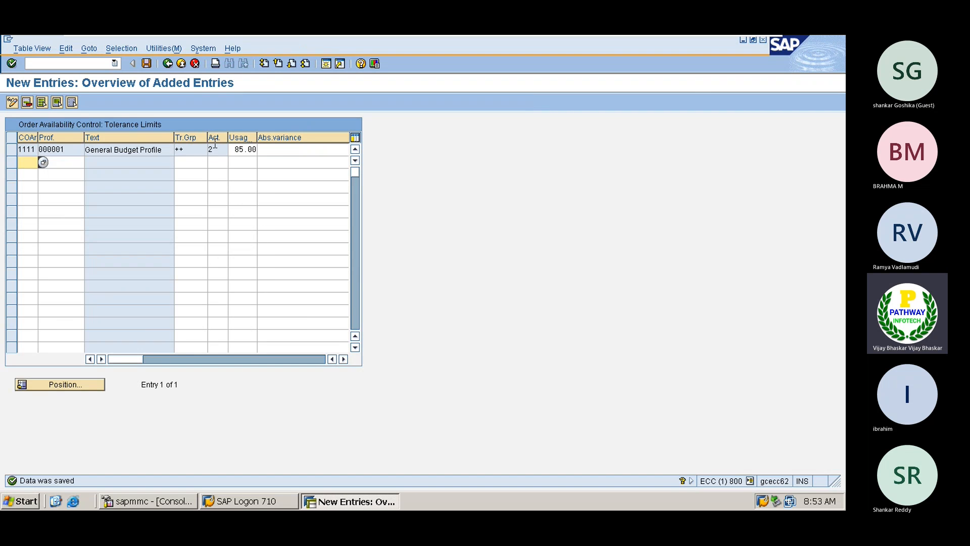
click(168, 63)
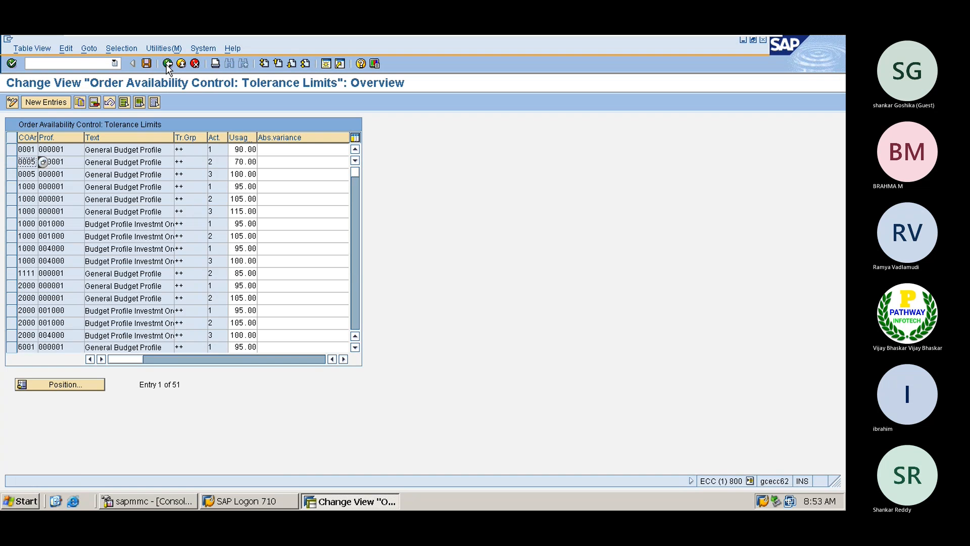
click(167, 64)
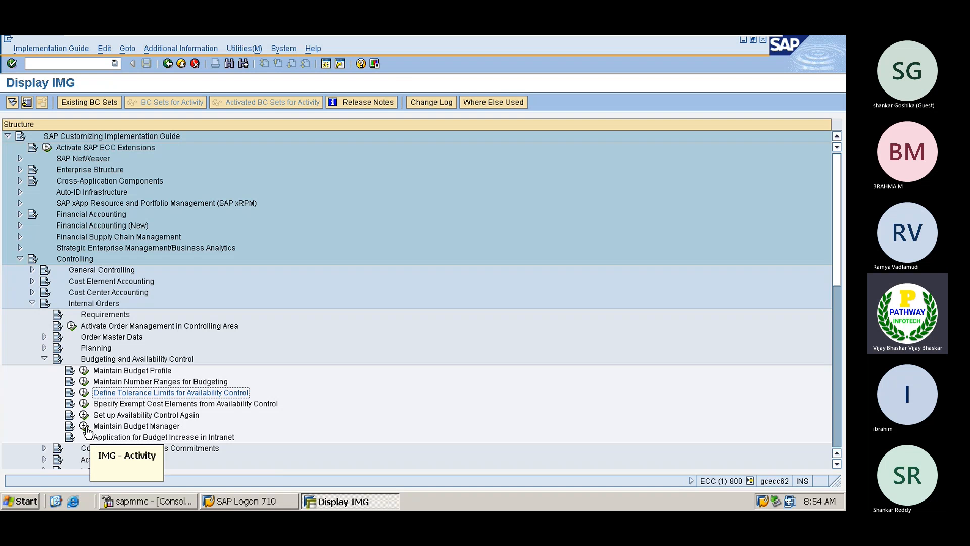
click(84, 393)
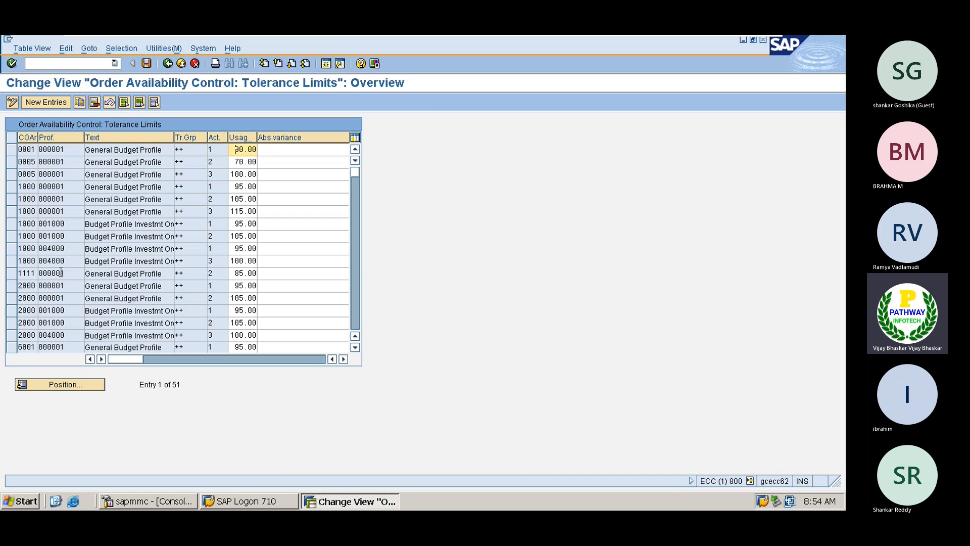
click(217, 273)
click(233, 274)
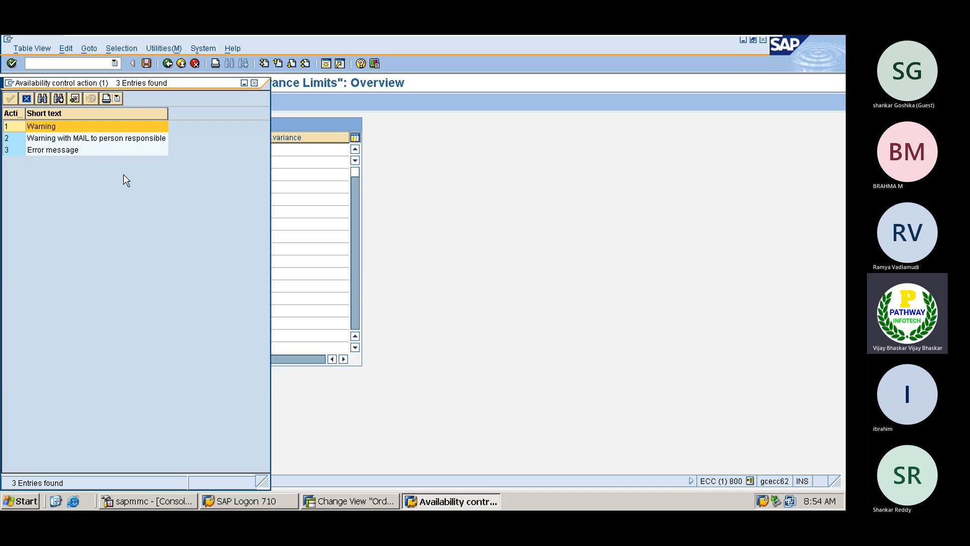
click(45, 143)
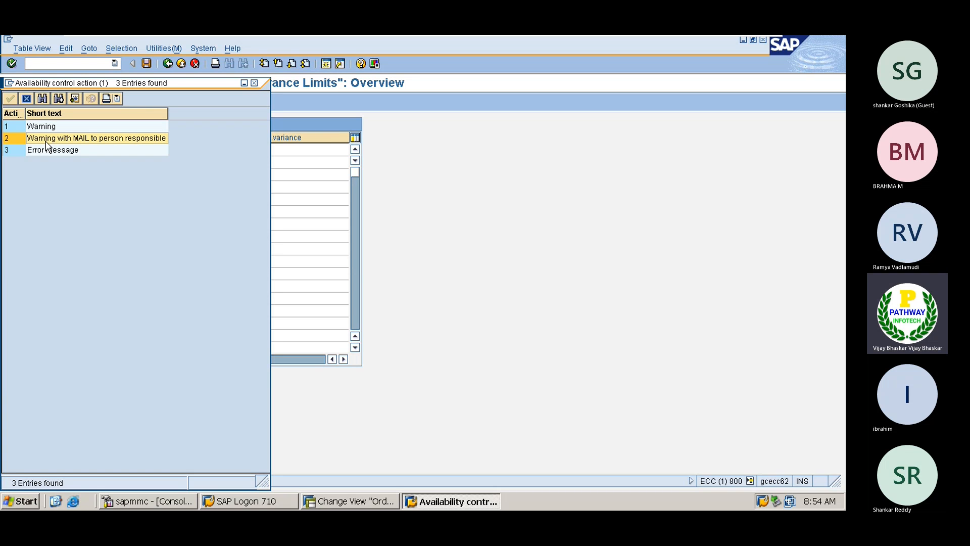
click(255, 83)
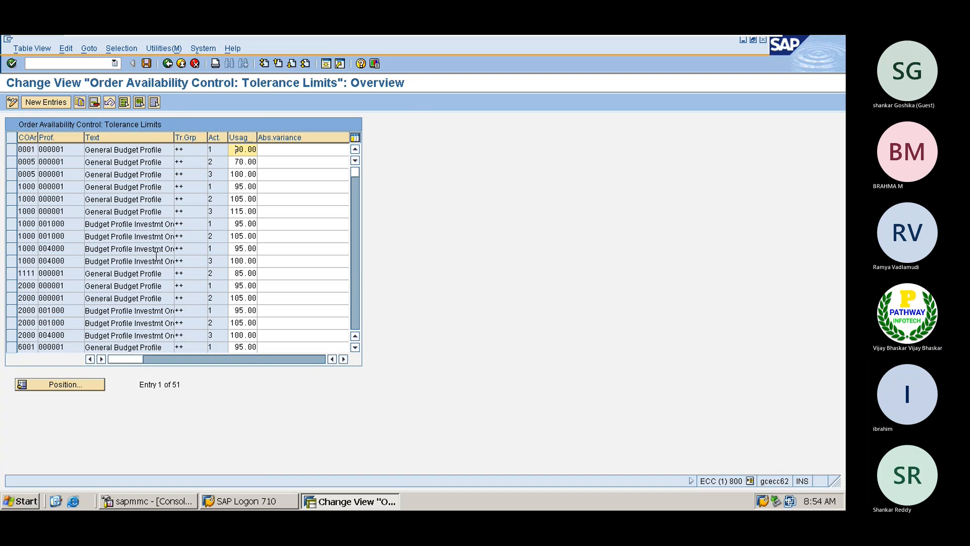
click(167, 63)
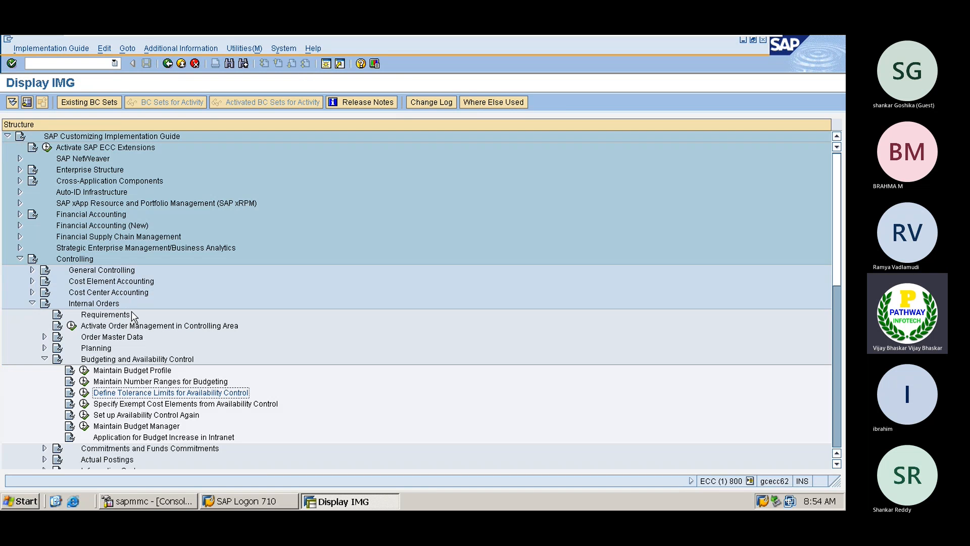
- Create a new Budget Manager entry for controlling area 1111
click(84, 426)
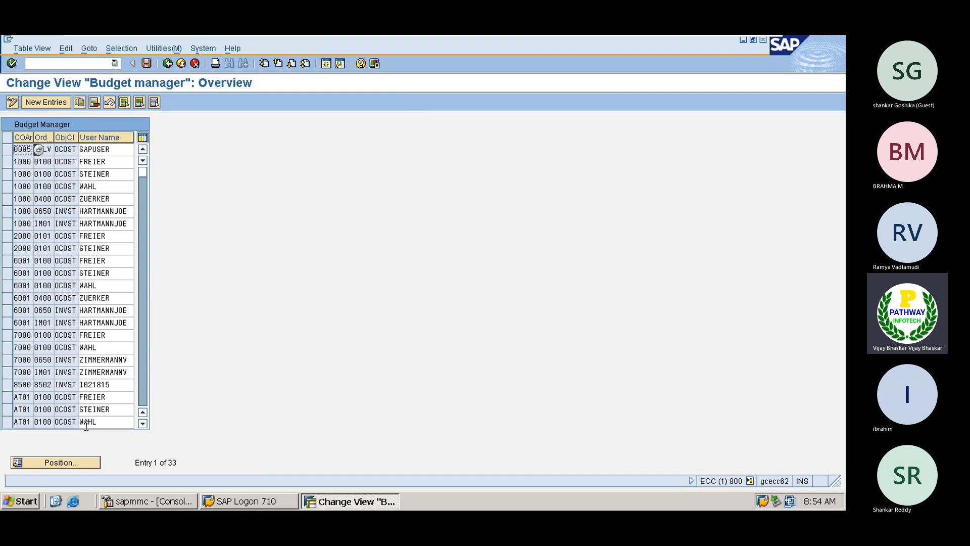
click(47, 102)
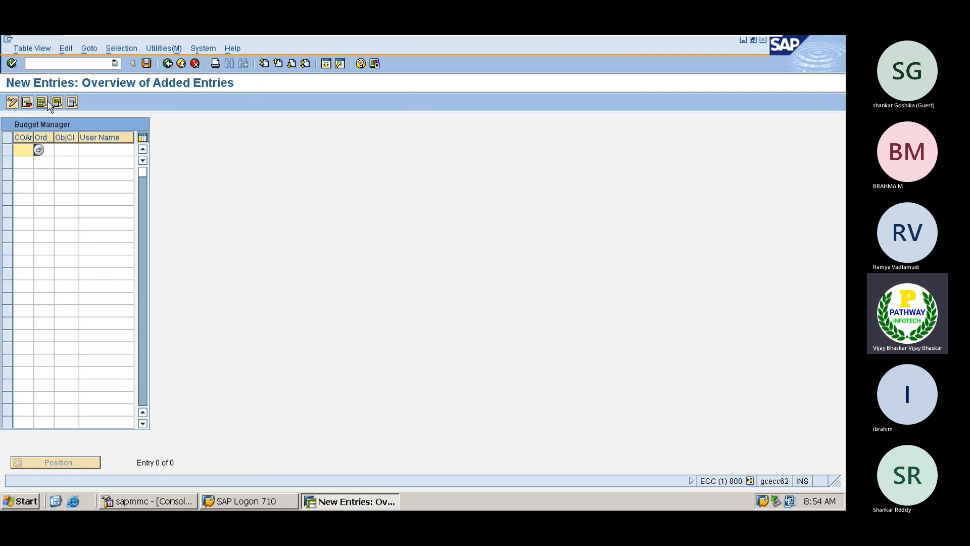
click(39, 150)
double_click(20, 148)
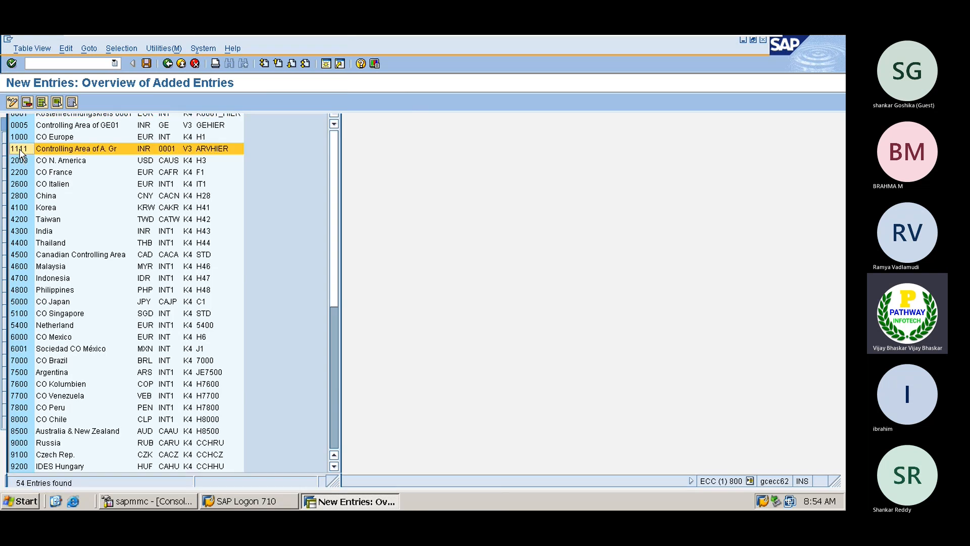
- Set the entry's order type to AV0V (Vehicle Order of VA01)
click(49, 151)
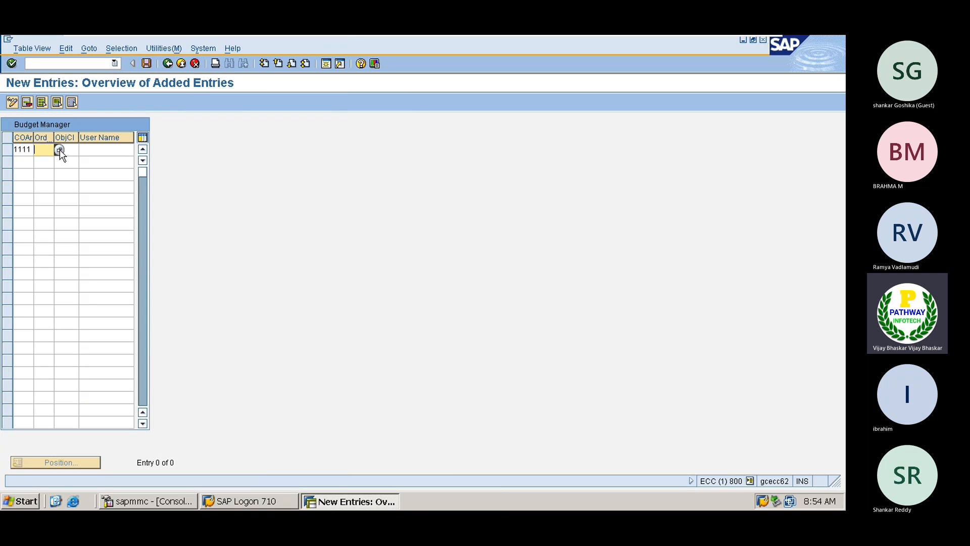
click(59, 150)
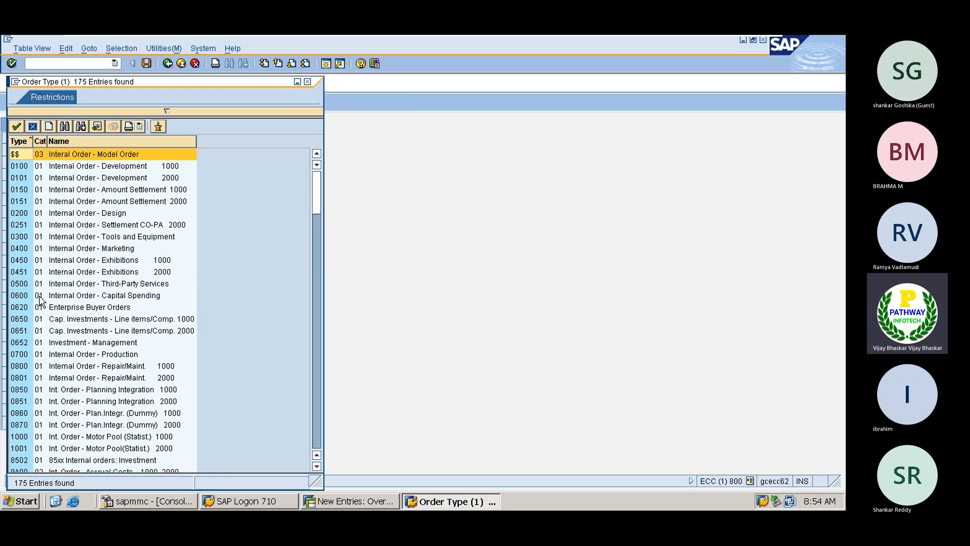
scroll(41, 300, down, 4)
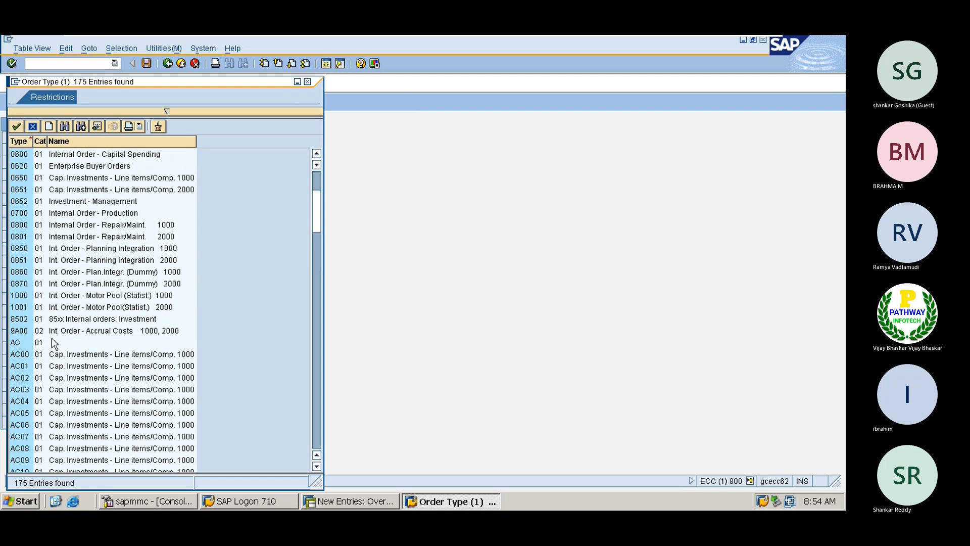
scroll(34, 385, down, 3)
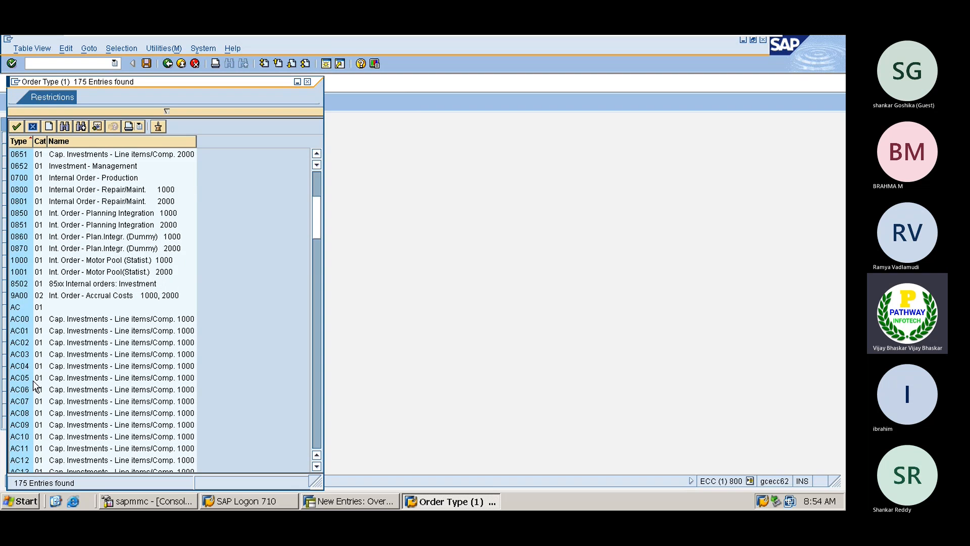
scroll(35, 385, down, 2)
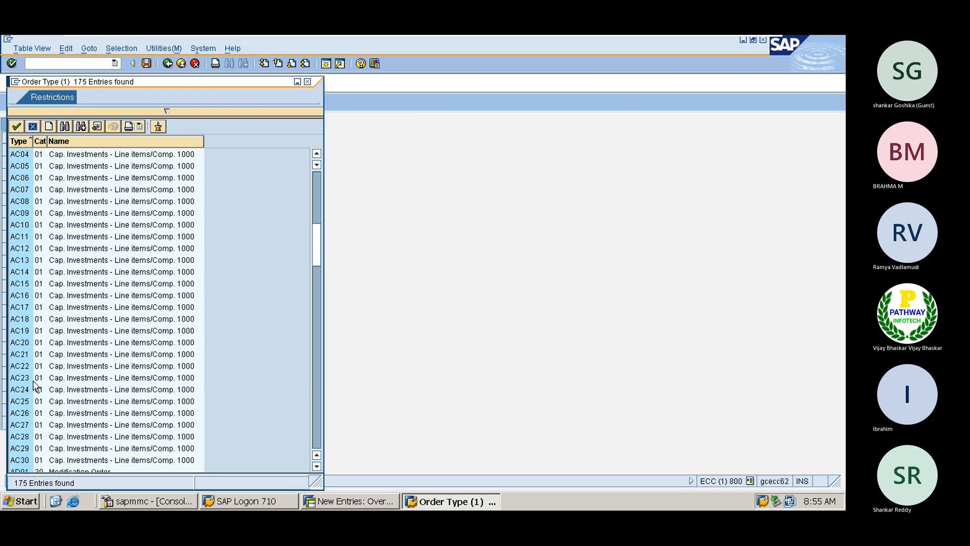
scroll(34, 385, up, 2)
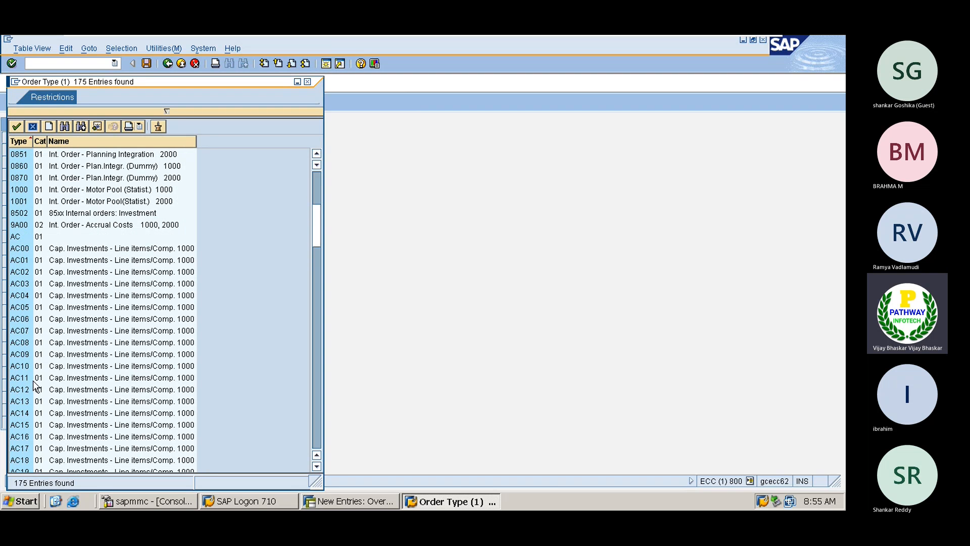
scroll(34, 385, down, 8)
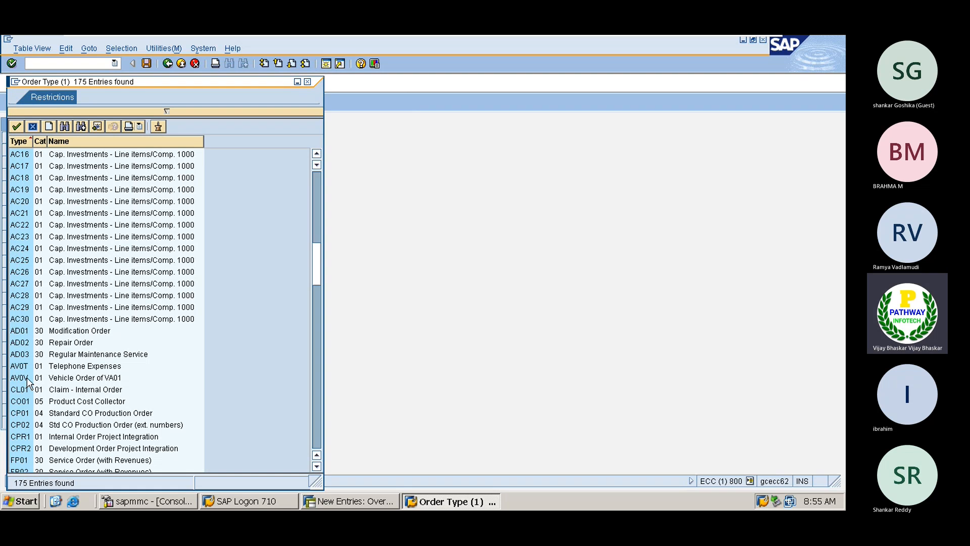
click(25, 377)
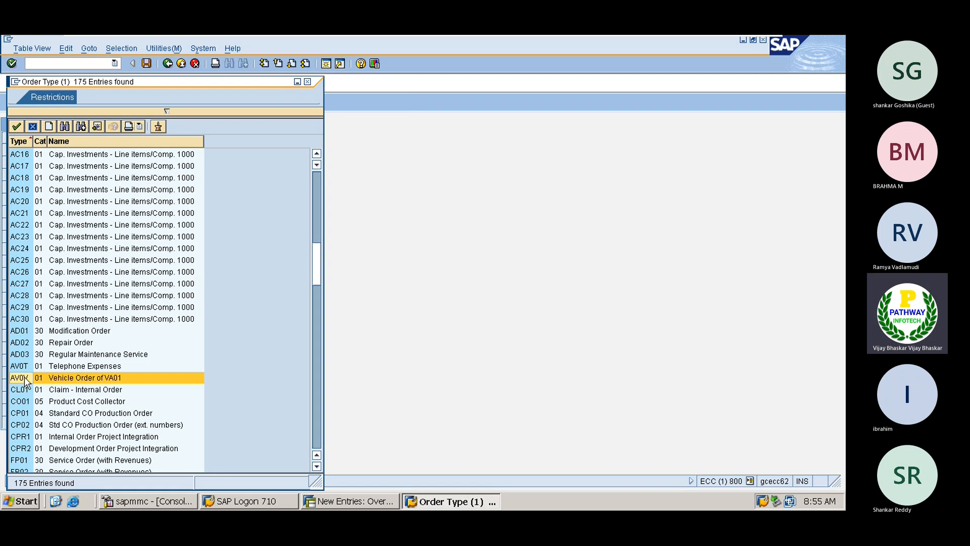
double_click(93, 378)
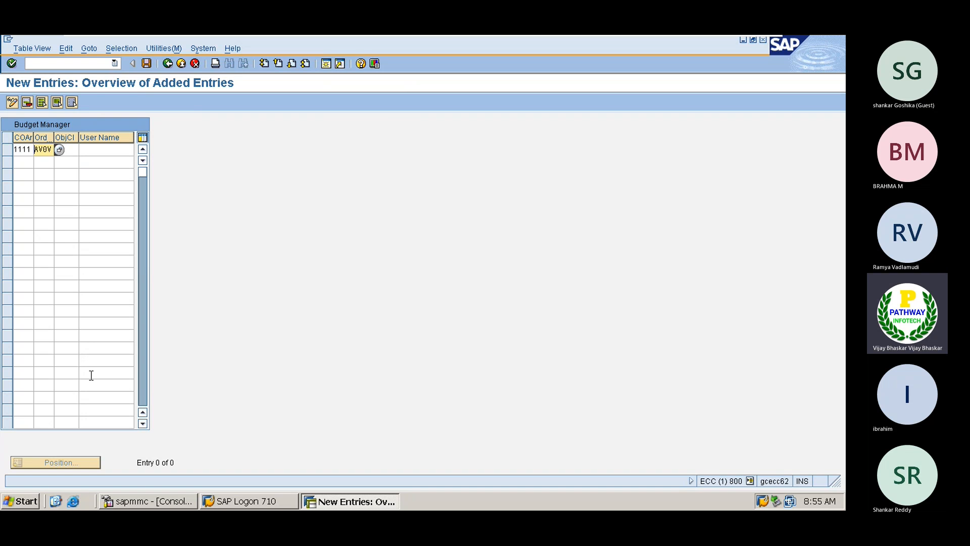
key(Tab)
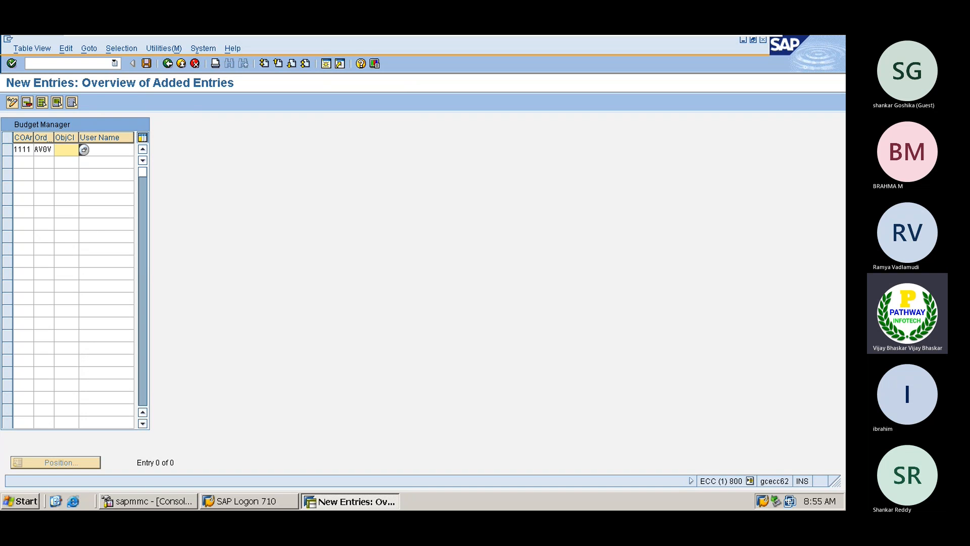
- Pick OCOST from the object class list for the Budget Manager entry
click(84, 150)
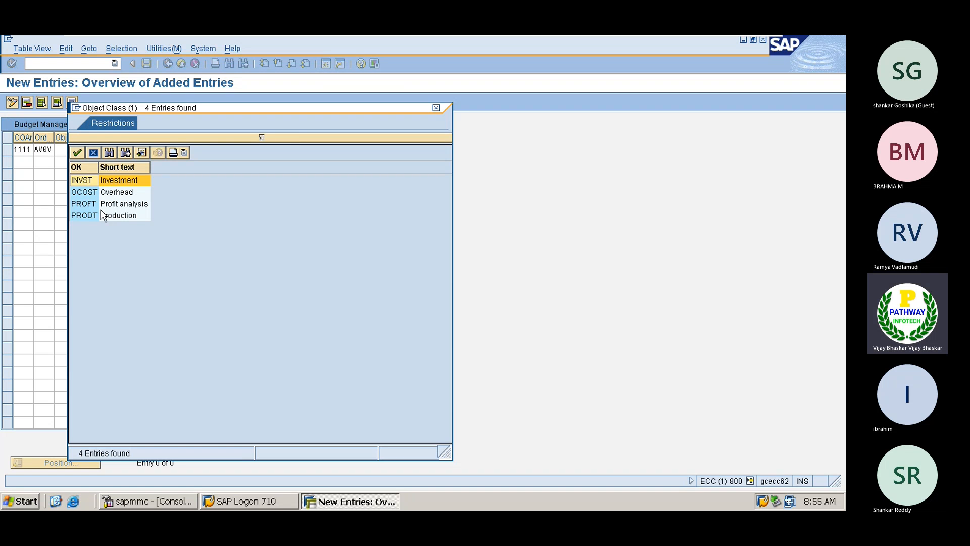
click(115, 195)
double_click(115, 195)
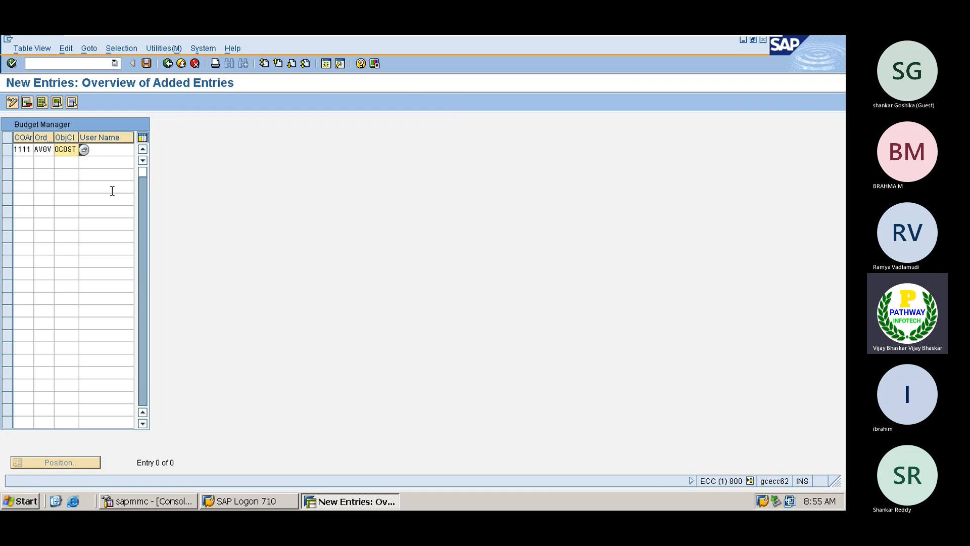
- Enter the responsible user name and save the Budget Manager entry
click(103, 148)
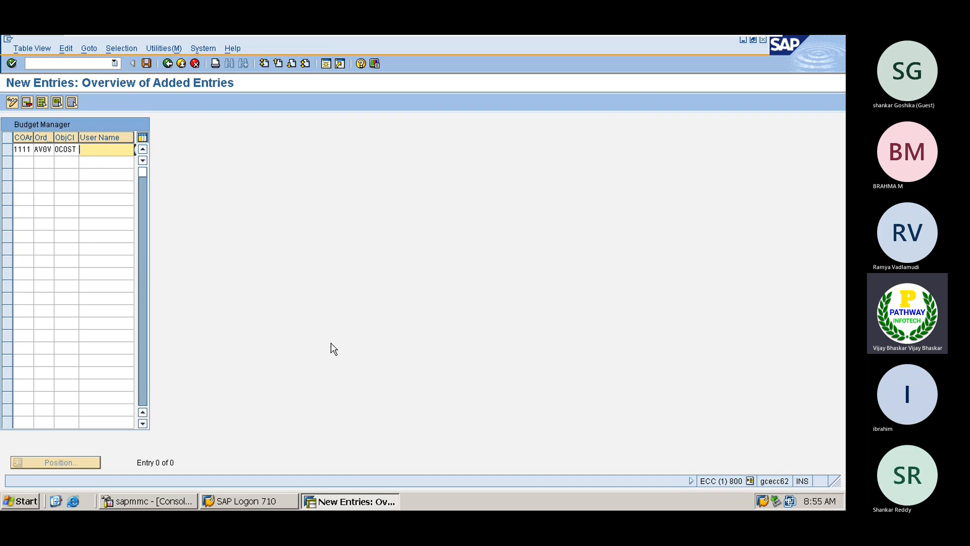
click(751, 481)
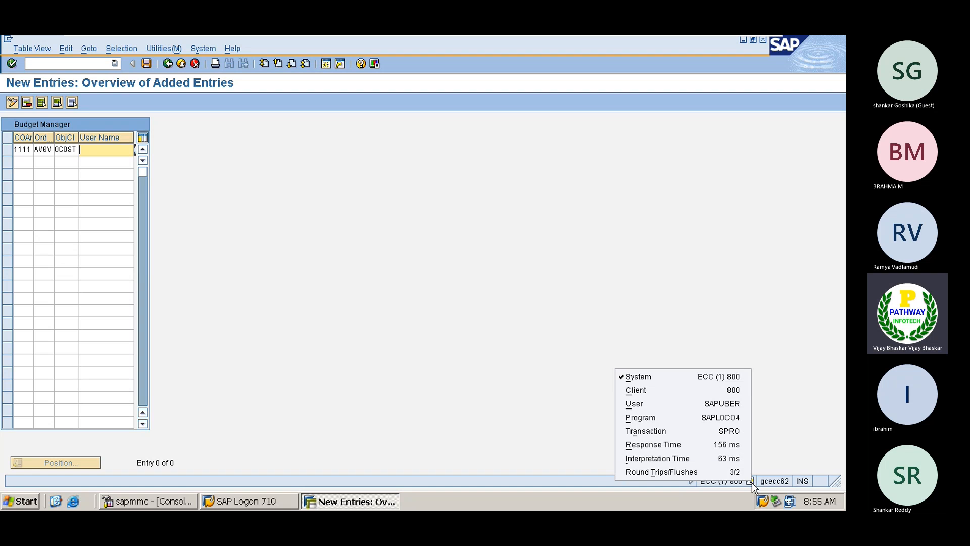
click(322, 281)
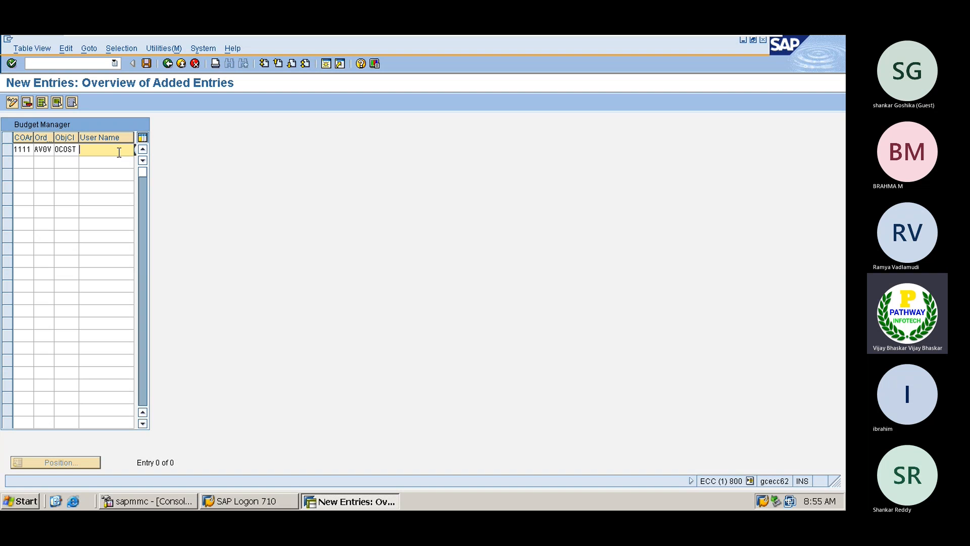
text(sapuser)
key(Return)
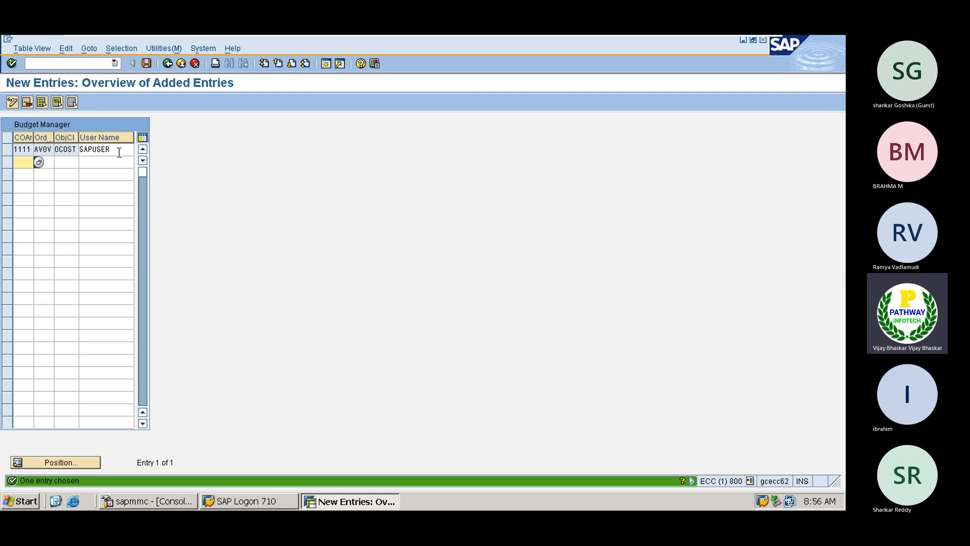
key(ctrl+s)
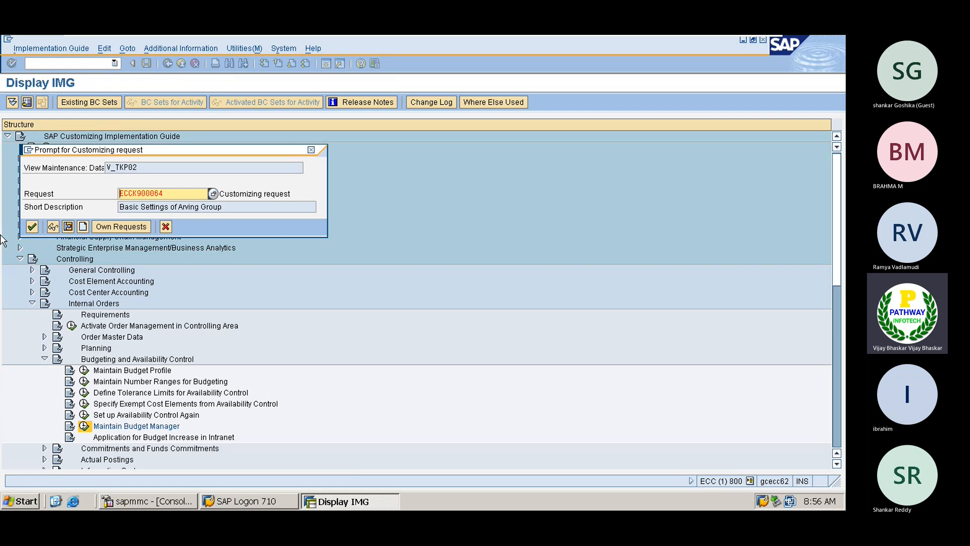
- Accept the customizing request prompt so the Budget Manager entry is saved
click(31, 226)
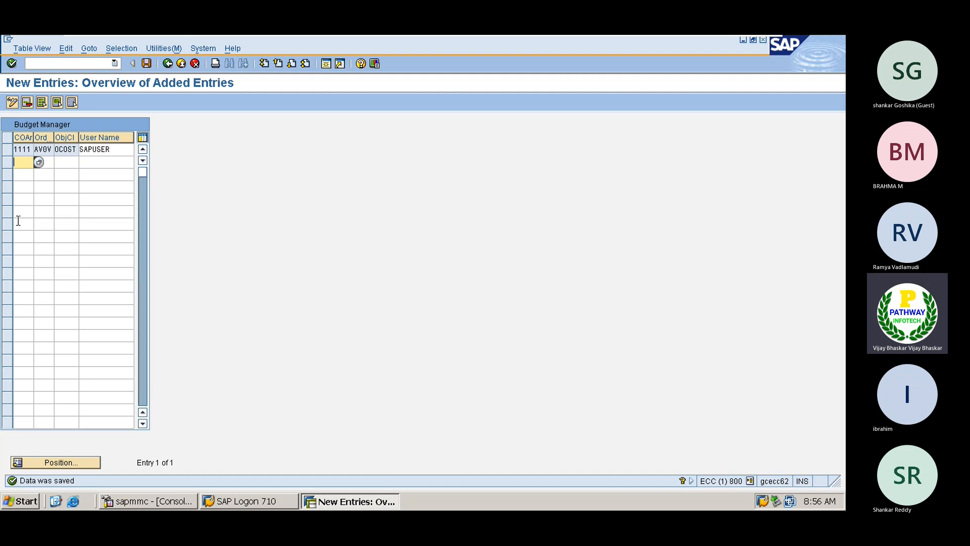
click(71, 63)
- Open KO22 Change Original Budget and choose controlling area 1111
text(/nko22)
key(Return)
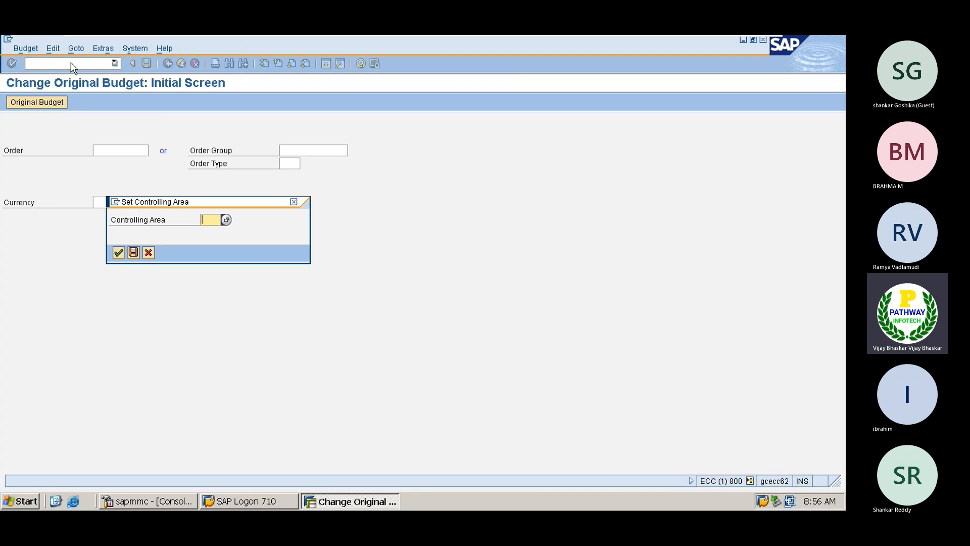
key(BackSpace)
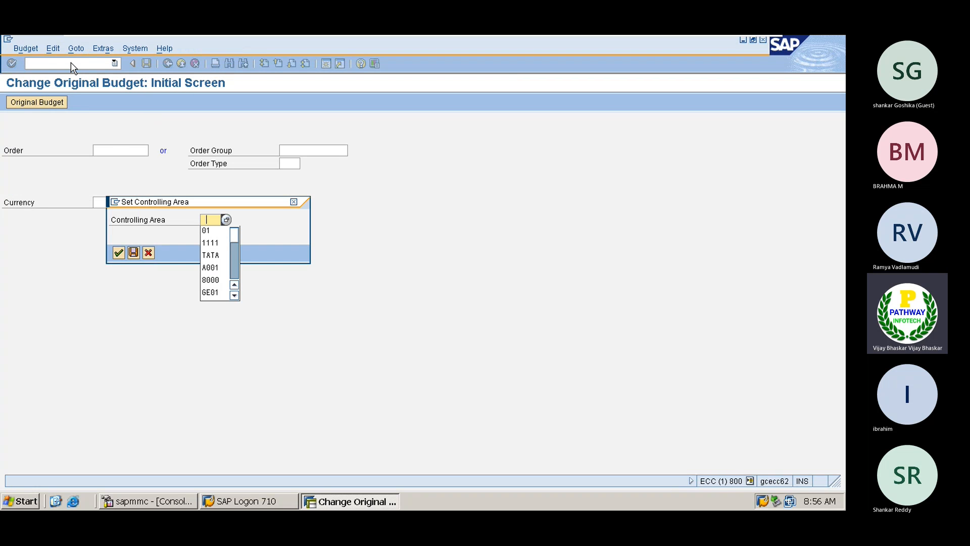
key(Down)
key(Down)
key(Return)
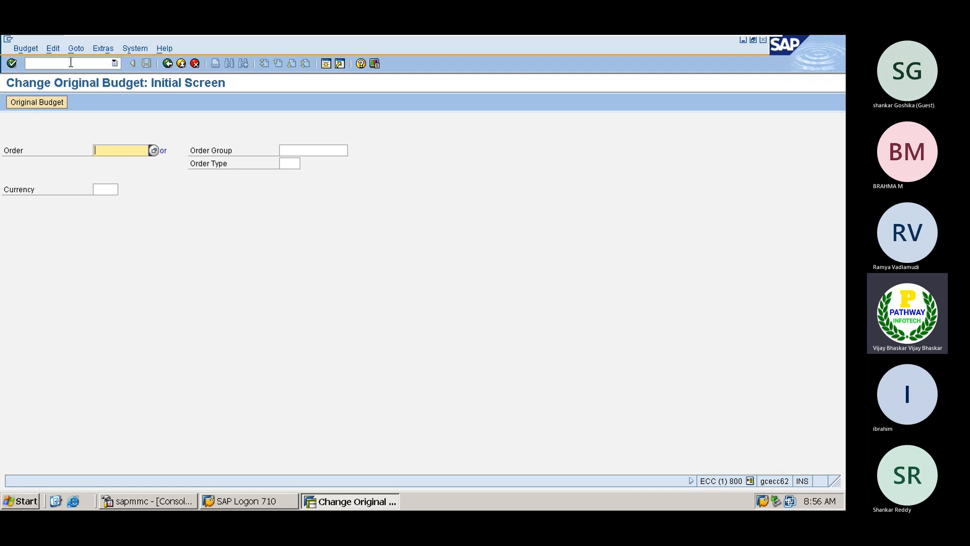
- Choose vehicle order AP3900007 from the order search and open its annual budget overview
click(153, 151)
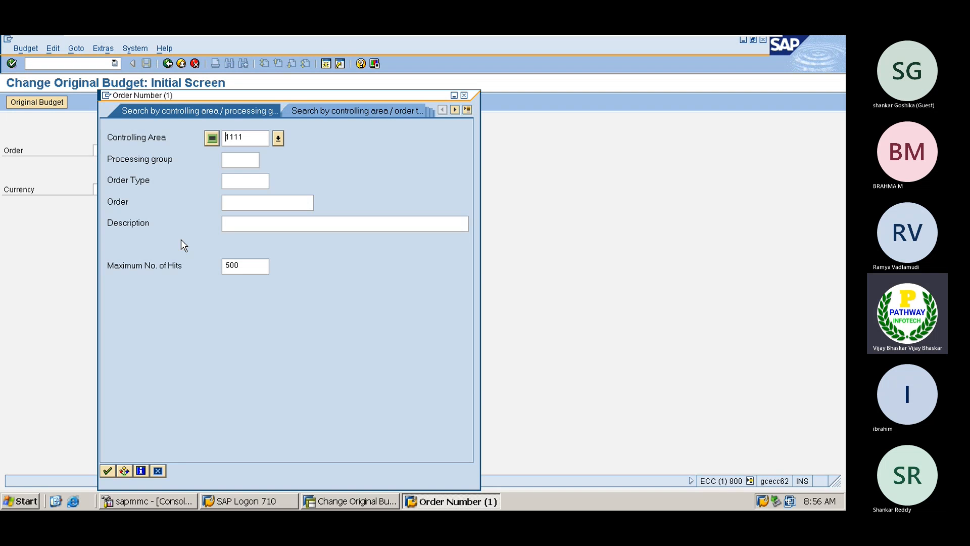
click(106, 471)
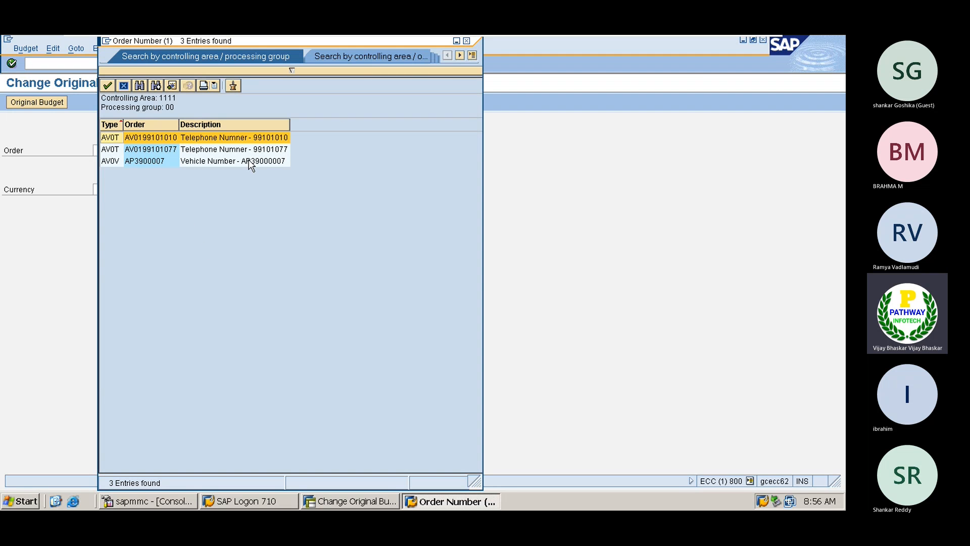
double_click(147, 165)
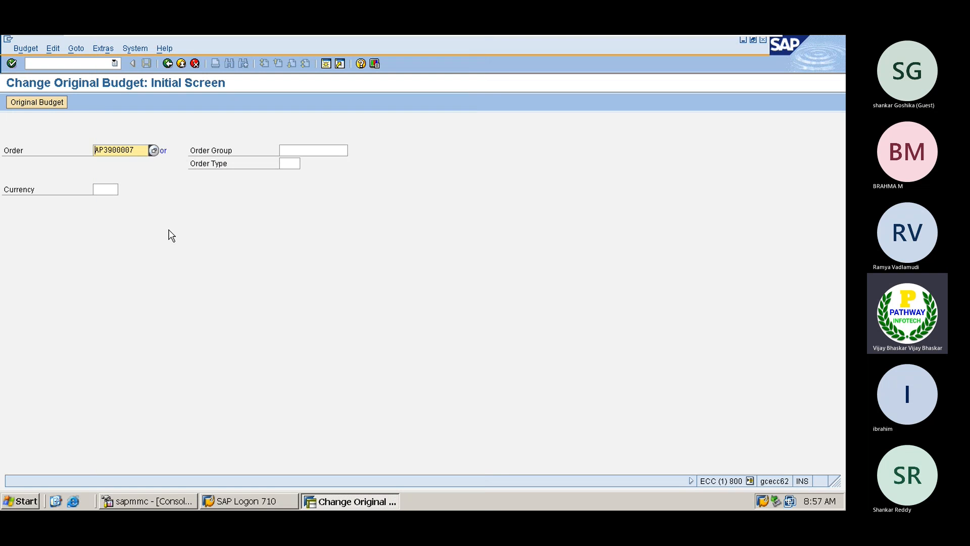
key(Return)
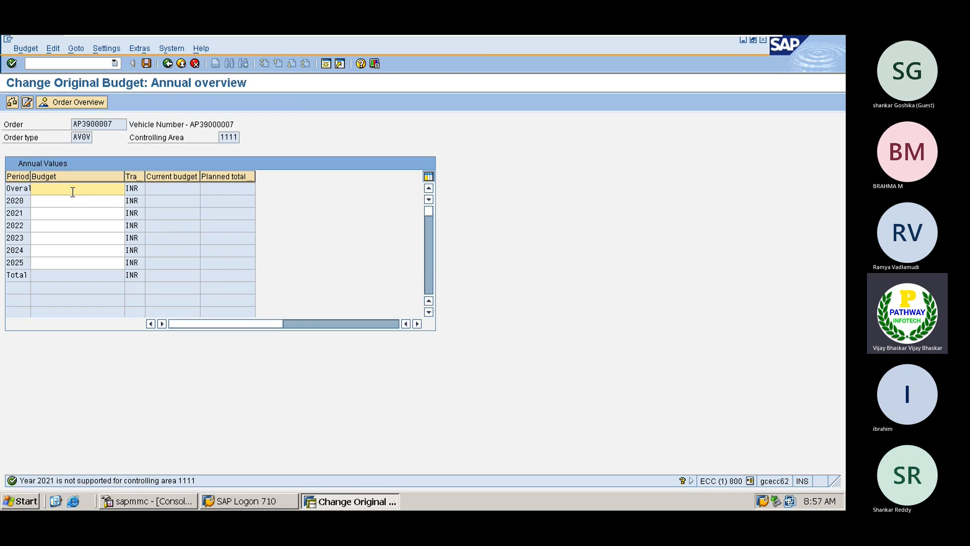
- Enter 10000 in the Overall row's budget for the vehicle order
text(10000)
key(Return)
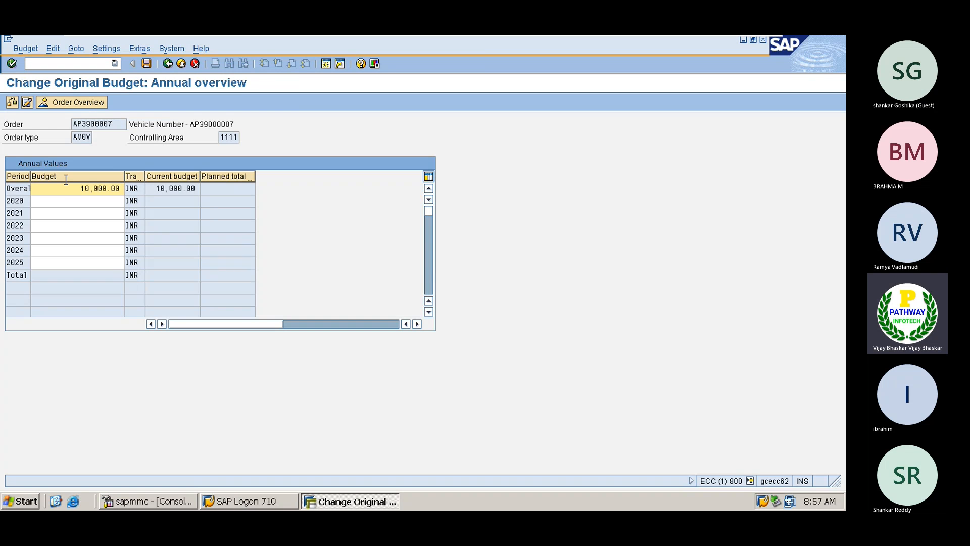
- Activate availability control for order AP3900007 from the Extras menu
click(137, 48)
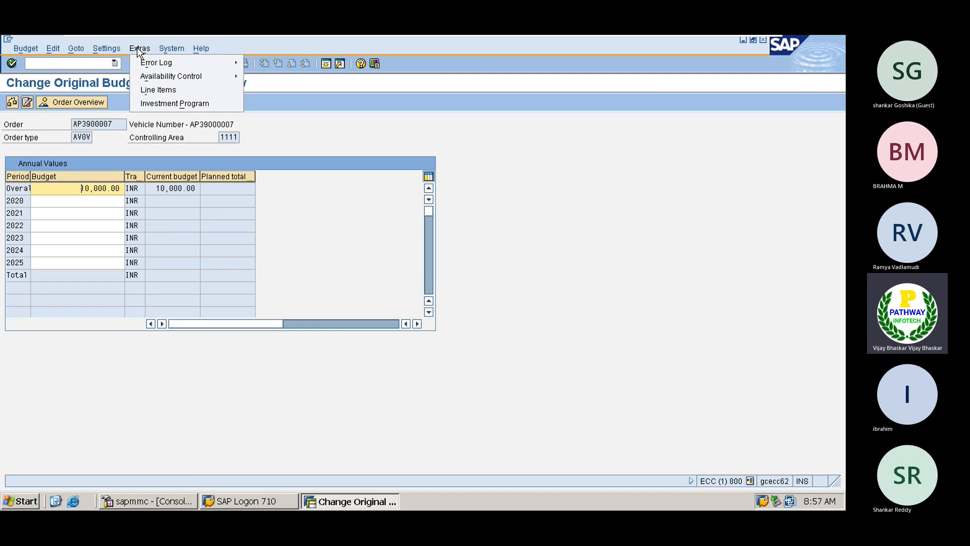
mouse_move(175, 76)
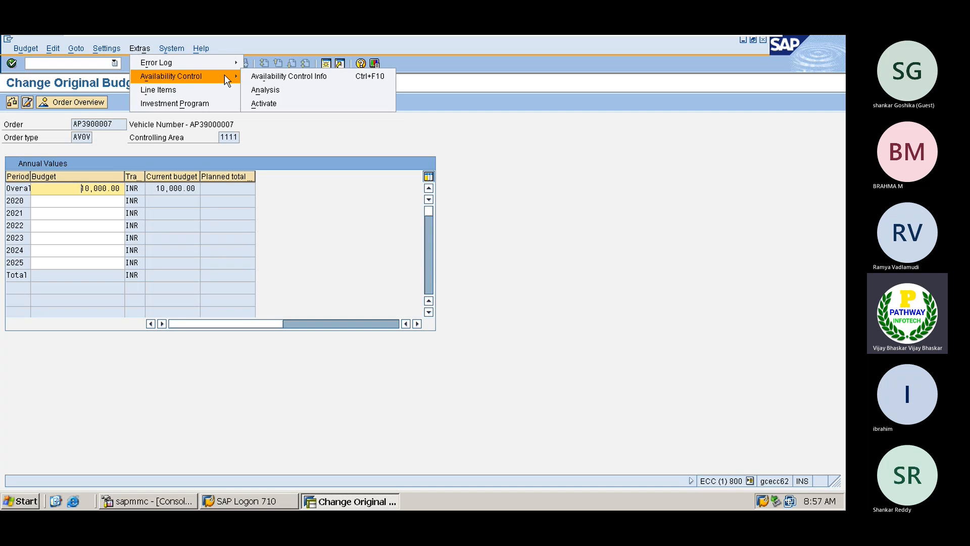
click(263, 103)
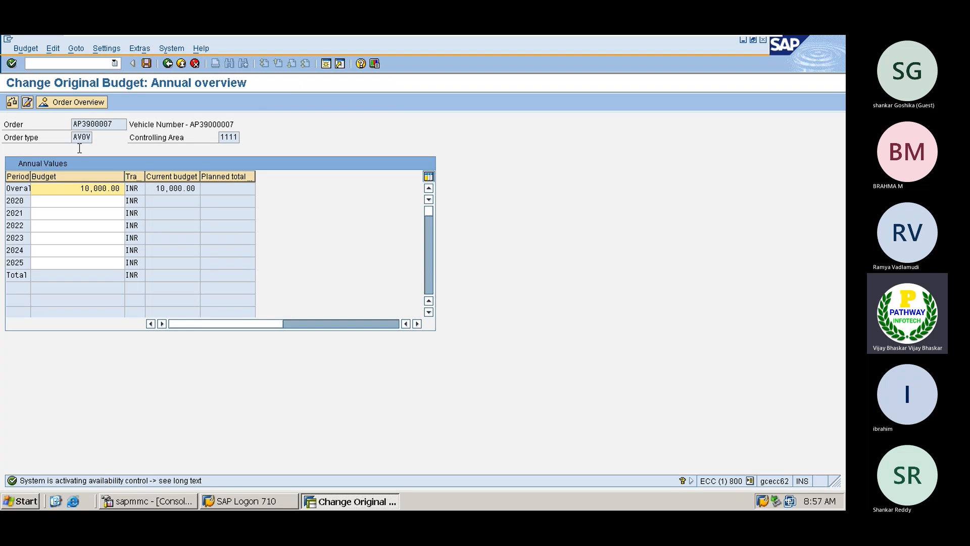
- Save the 10,000 INR original budget, confirming the budget check prompt
click(147, 62)
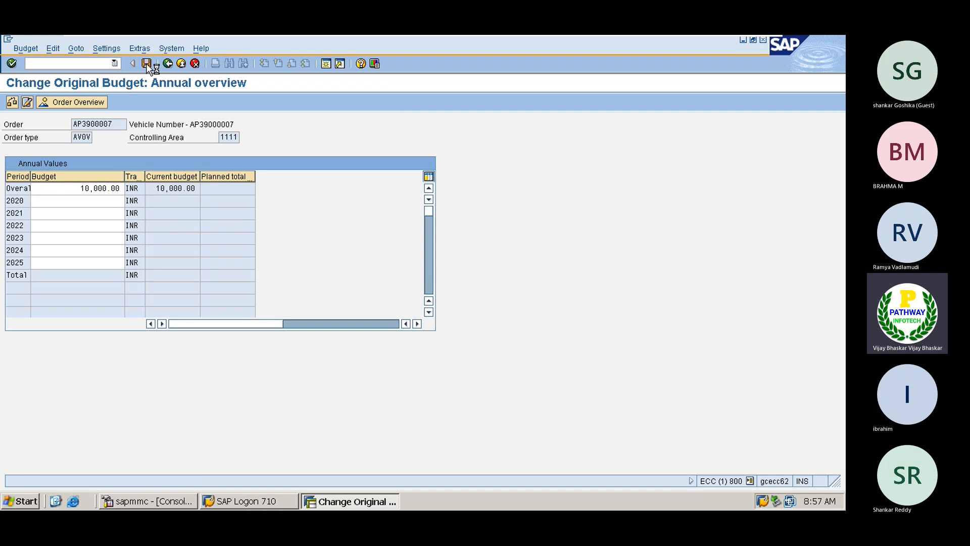
click(160, 247)
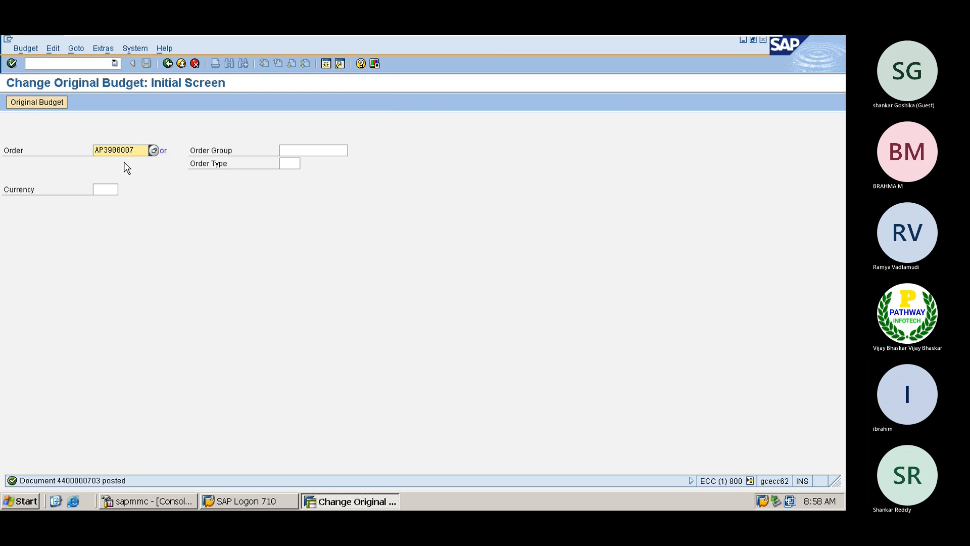
drag(138, 150, 82, 147)
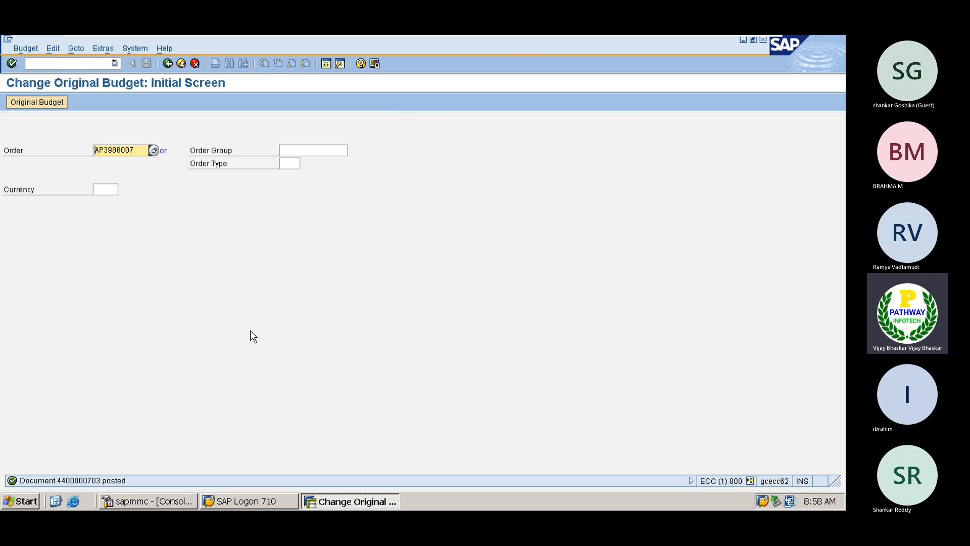
- Open the F-02 Enter G/L Account Posting screen
click(326, 64)
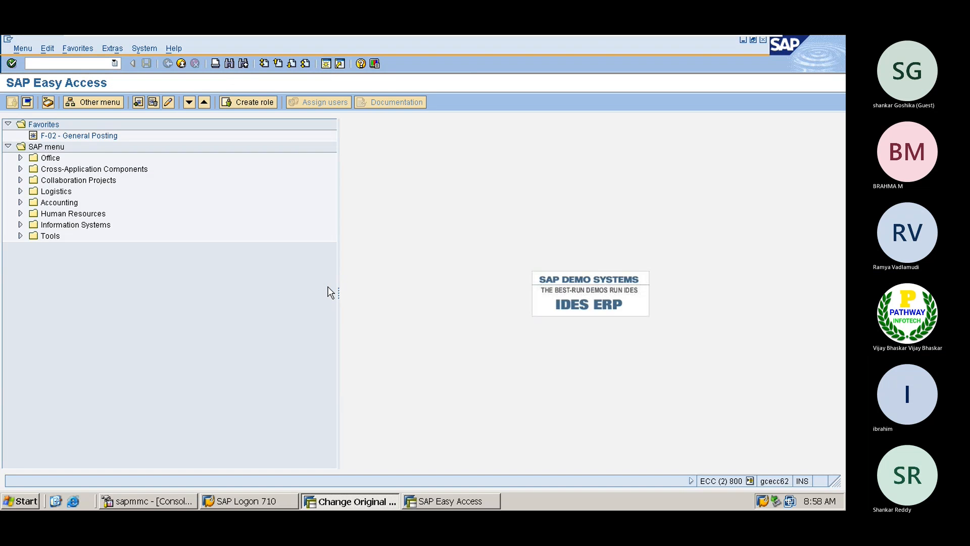
text(f-)
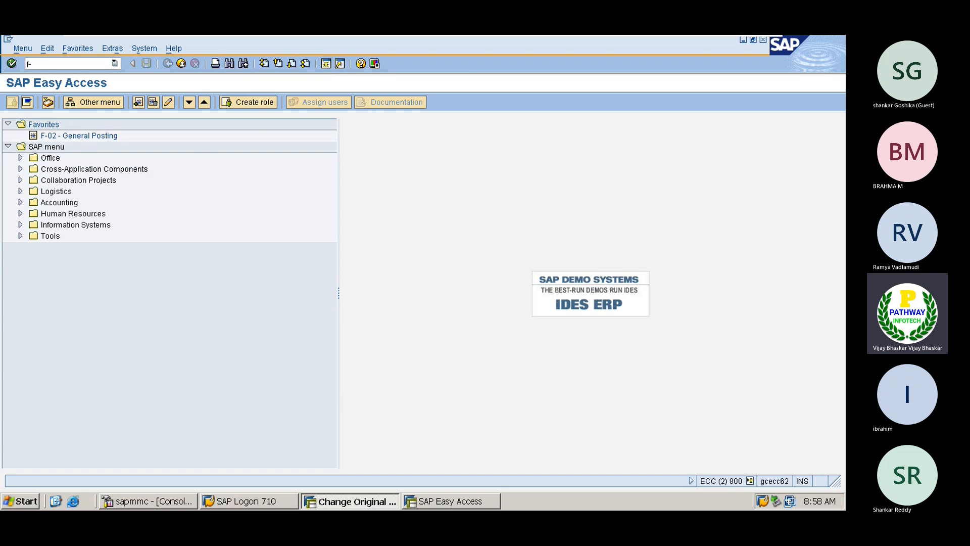
text(22)
key(Return)
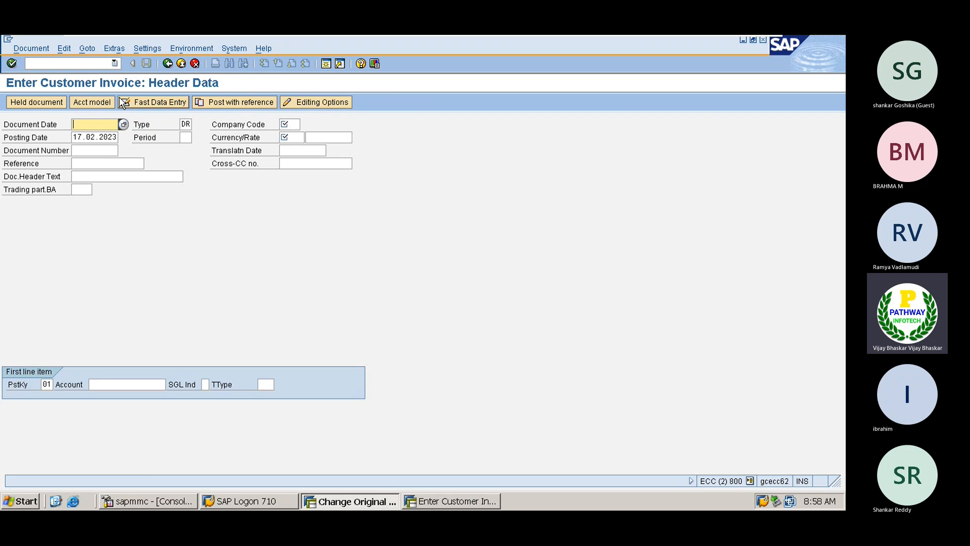
click(54, 63)
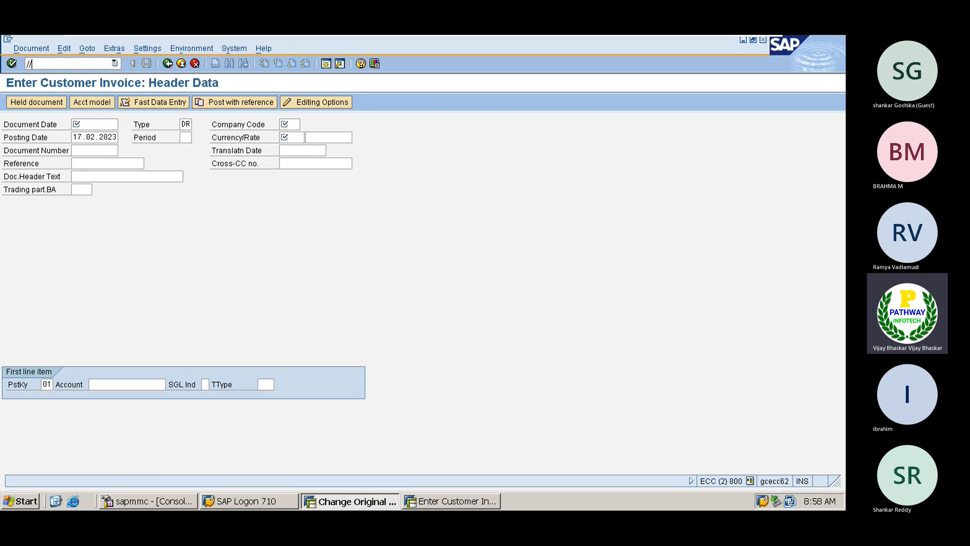
text(/nf-02)
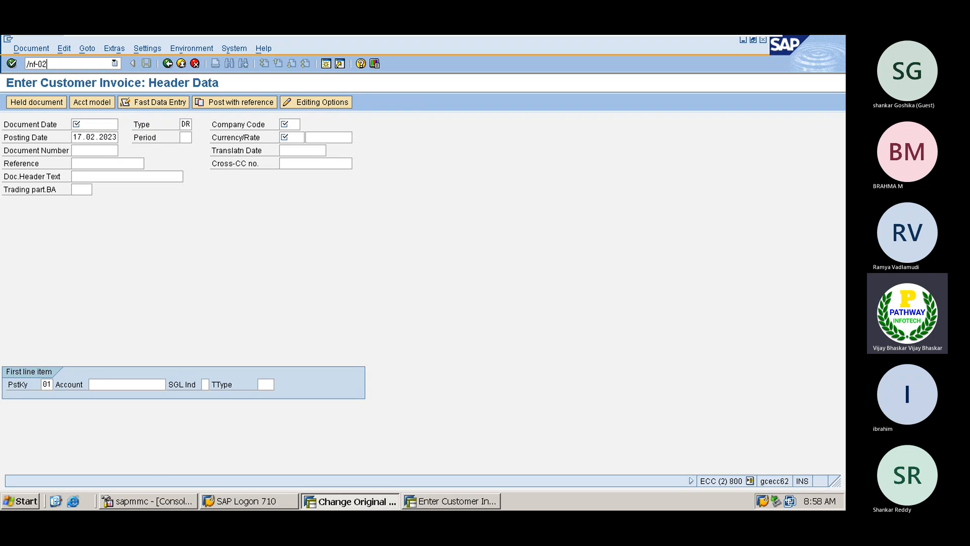
key(Return)
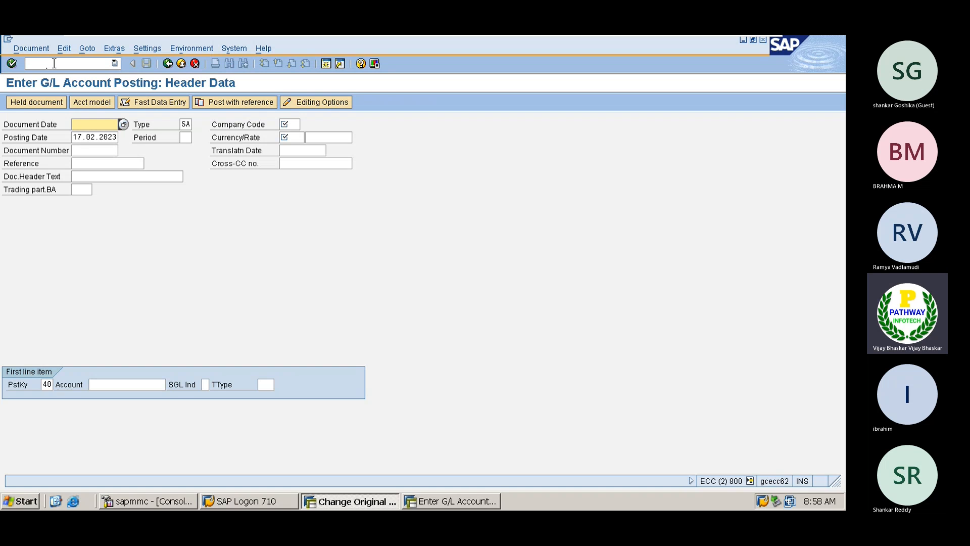
- Set the document date to 17.02.2023
click(78, 138)
click(84, 123)
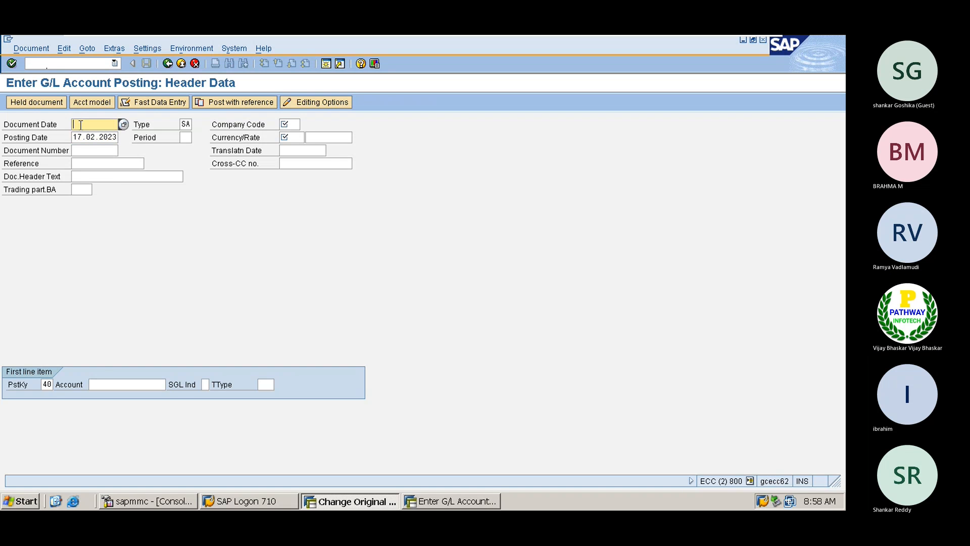
text(17.02.2023)
- Set company code A001 and currency INR in the posting header
click(107, 384)
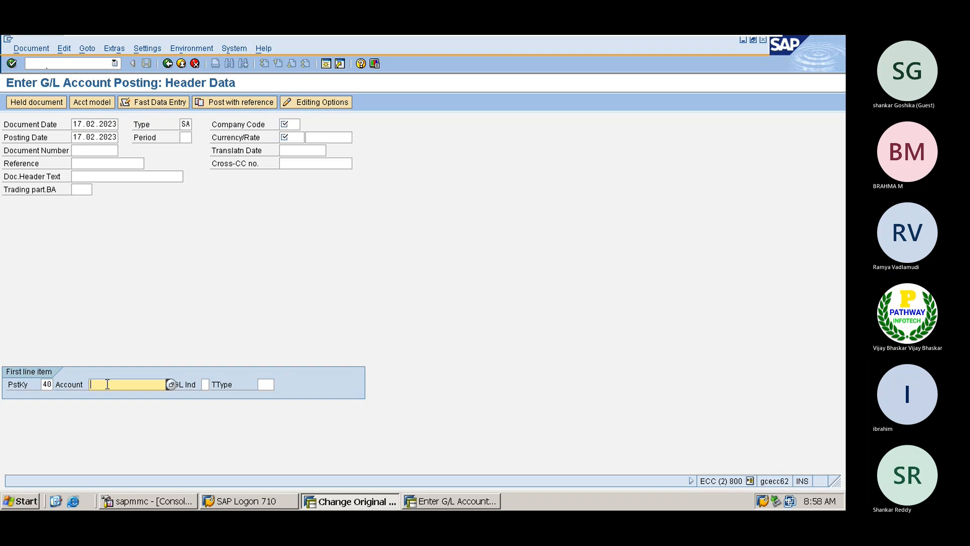
click(171, 383)
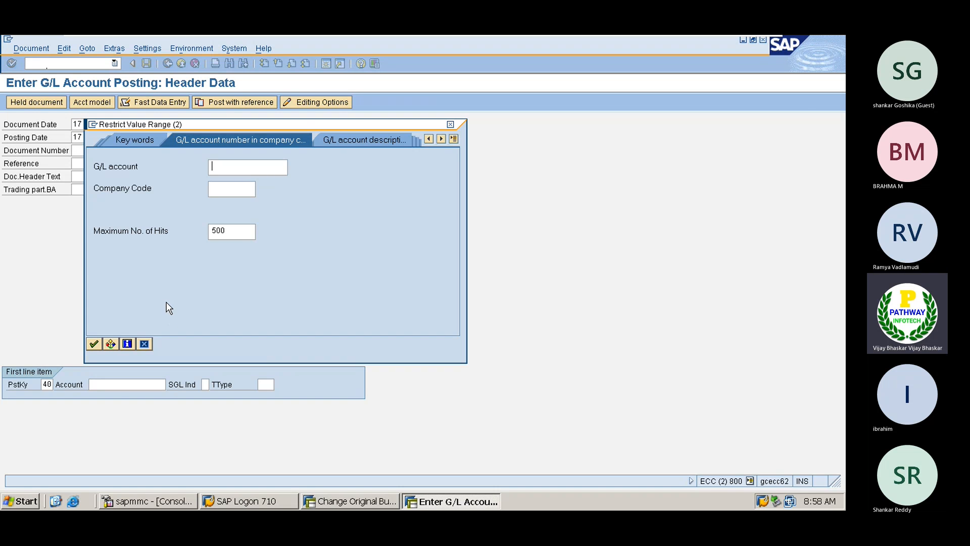
click(228, 190)
drag(220, 124, 222, 186)
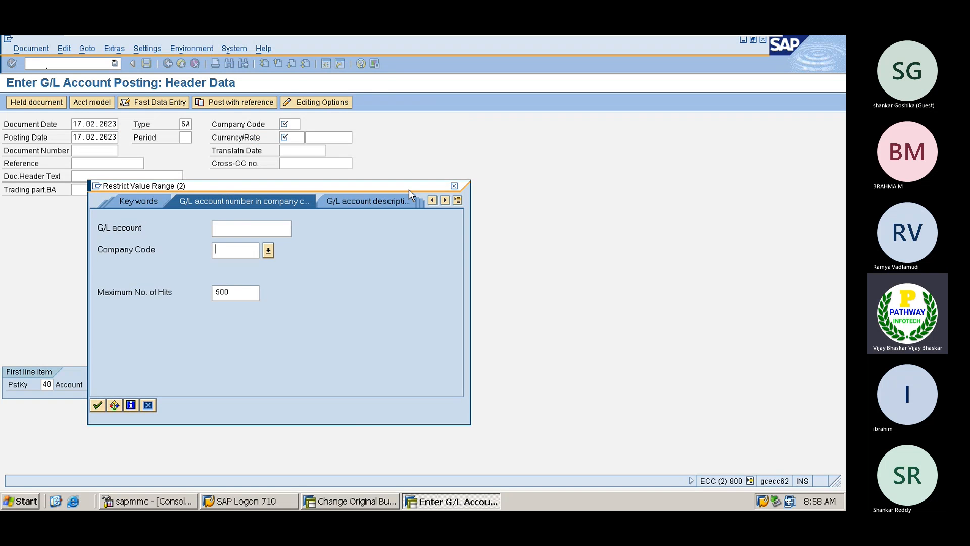
click(451, 186)
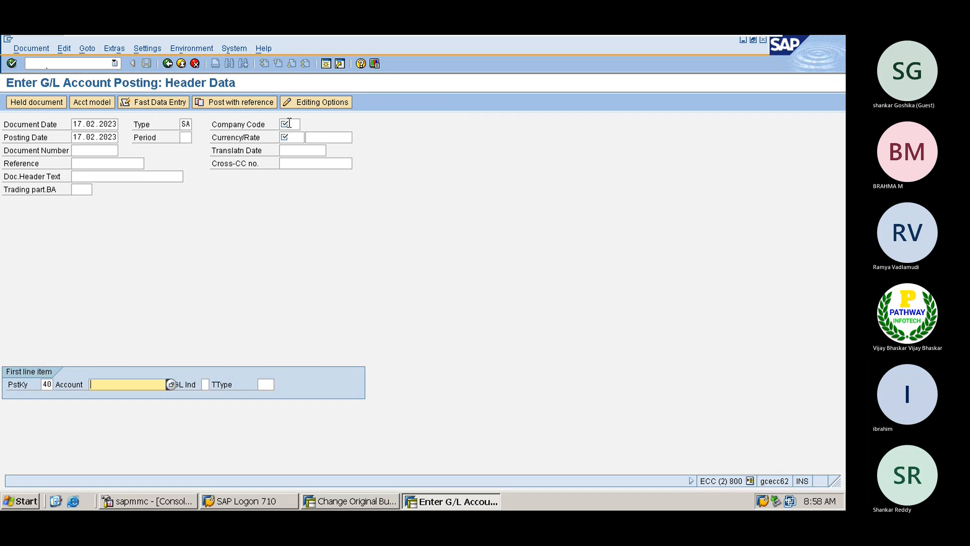
click(289, 124)
click(289, 135)
click(289, 138)
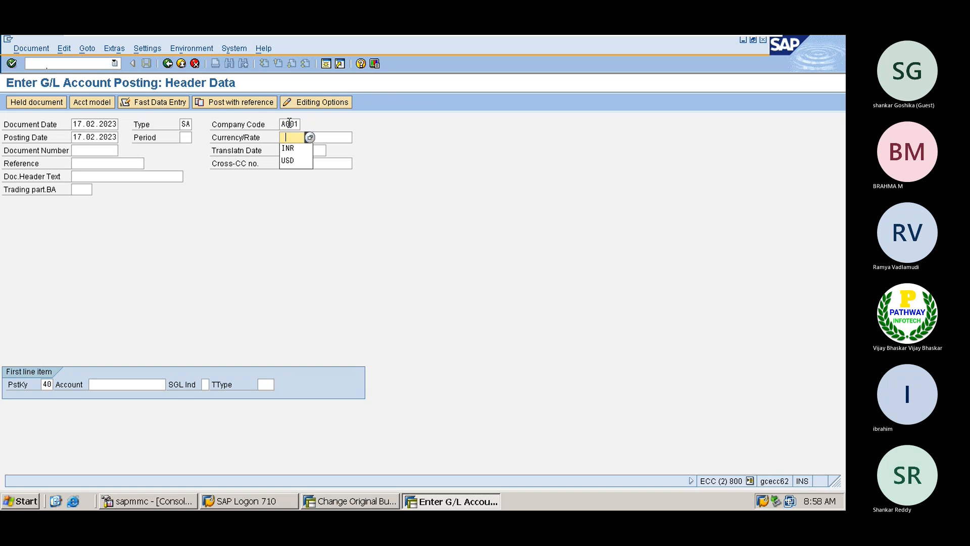
click(289, 147)
click(111, 384)
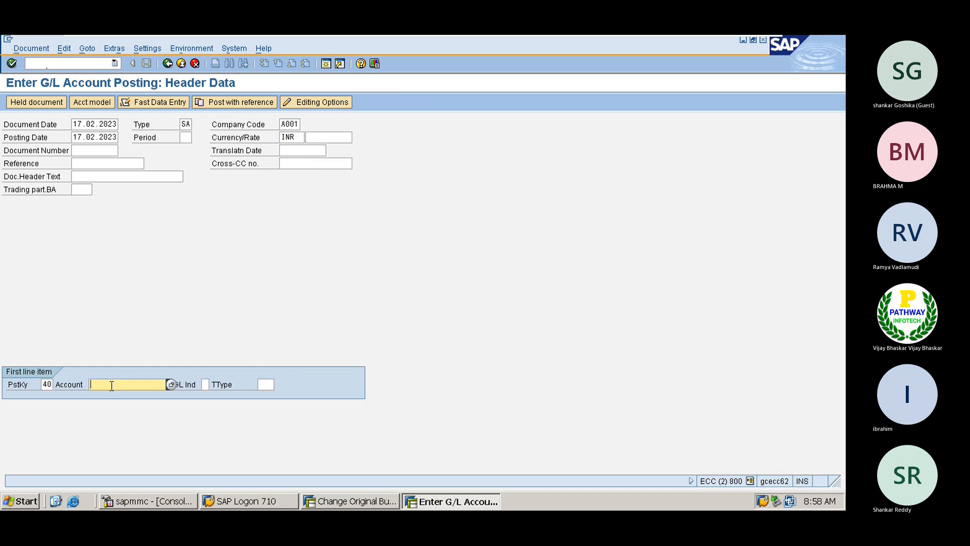
- Choose account 400310 Fuel Exp for debit line 1 and open its item details
key(F4)
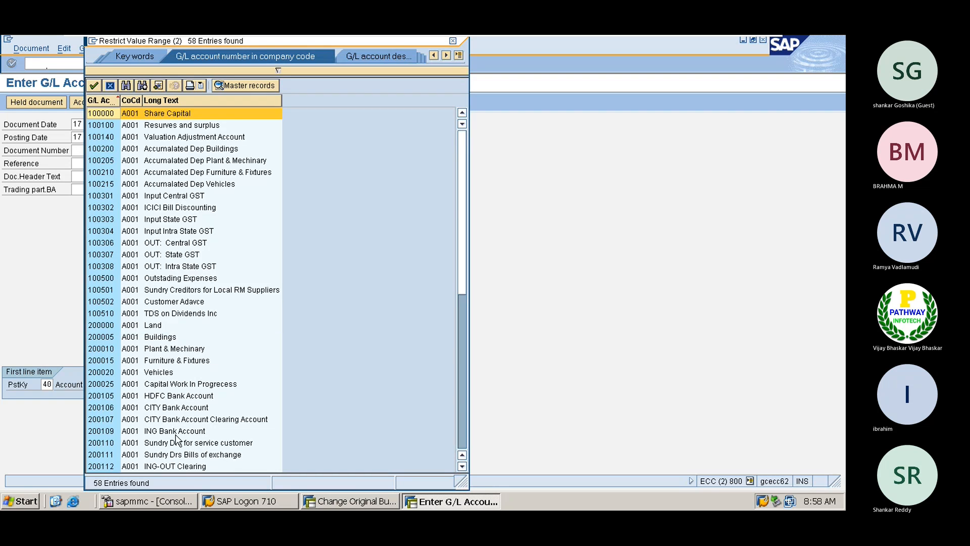
scroll(166, 424, down, 9)
scroll(171, 430, down, 1)
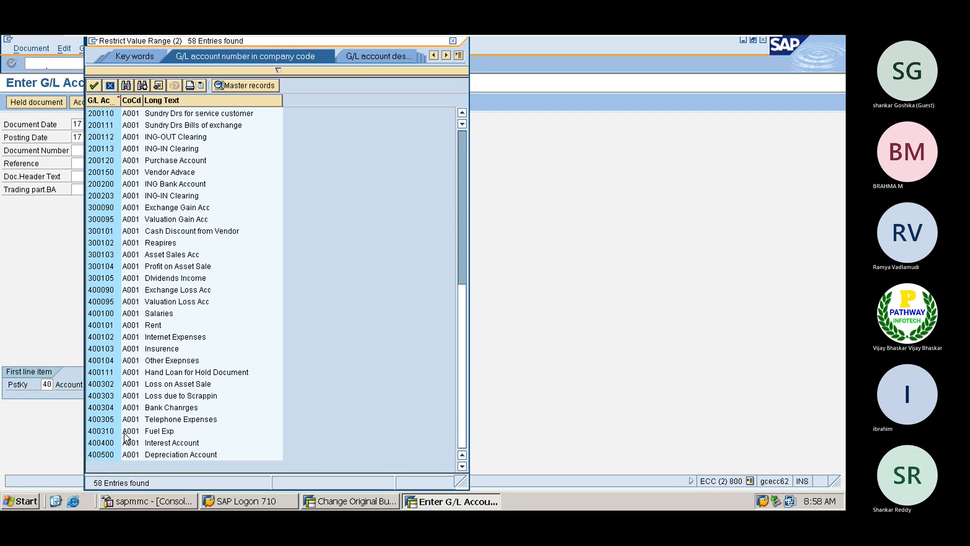
double_click(104, 430)
key(Return)
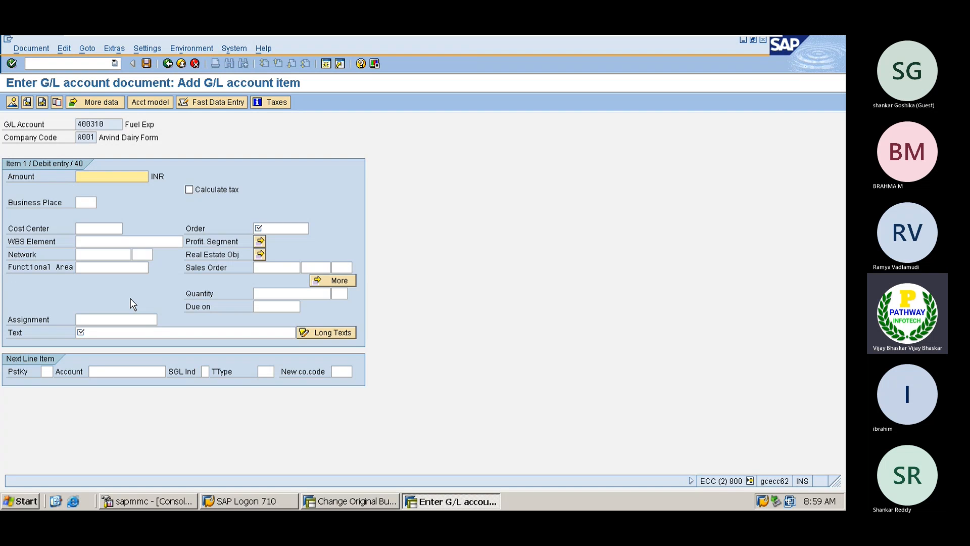
- Give the fuel expense line amount 10000 and internal order AP3900007
text(1000)
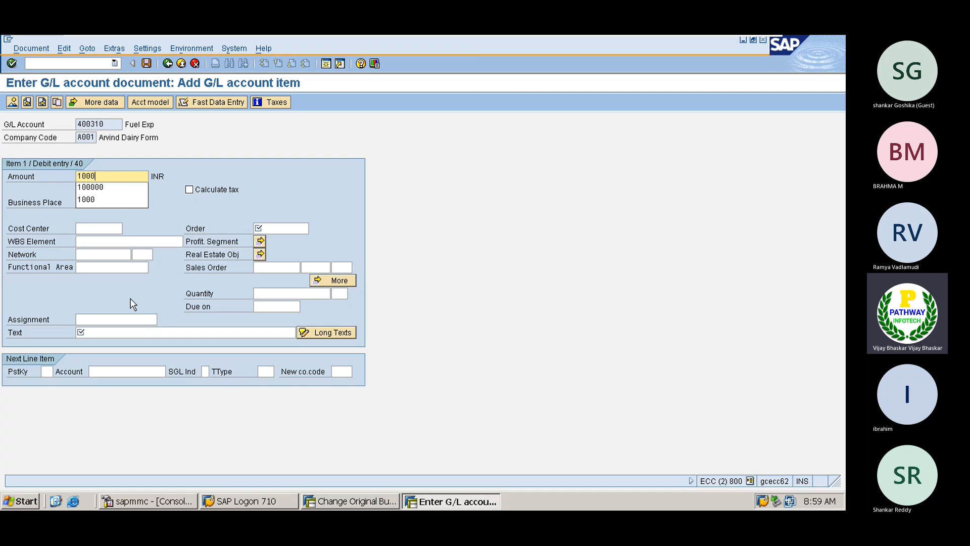
text(00)
key(BackSpace)
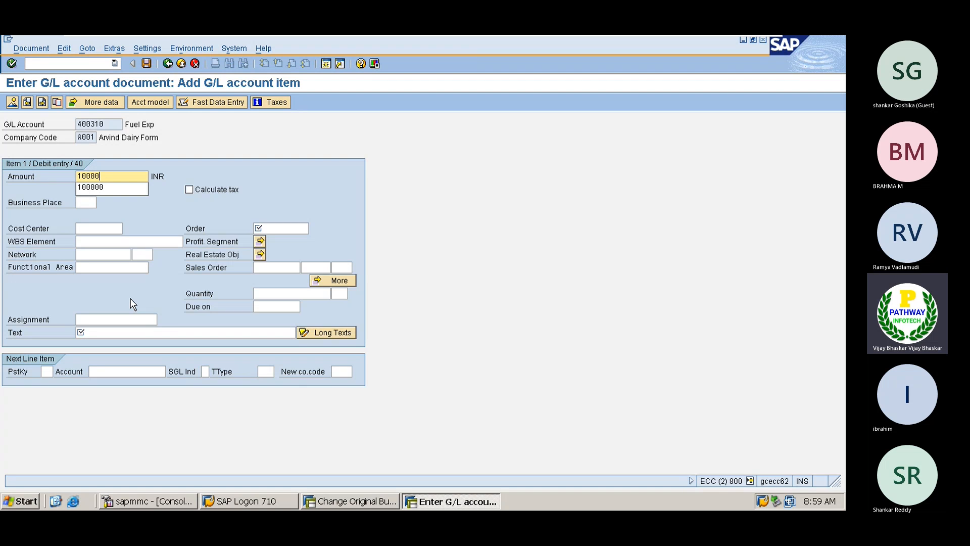
key(Tab)
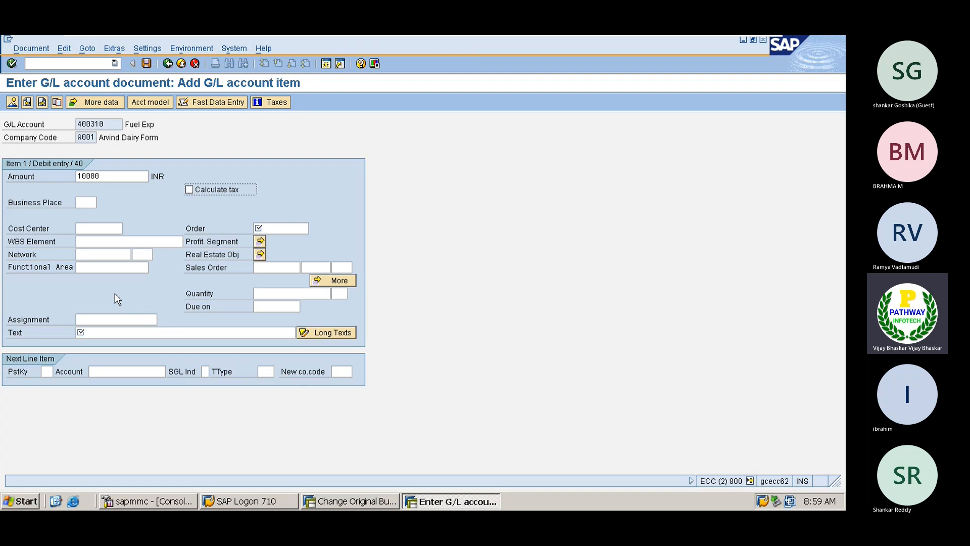
click(280, 228)
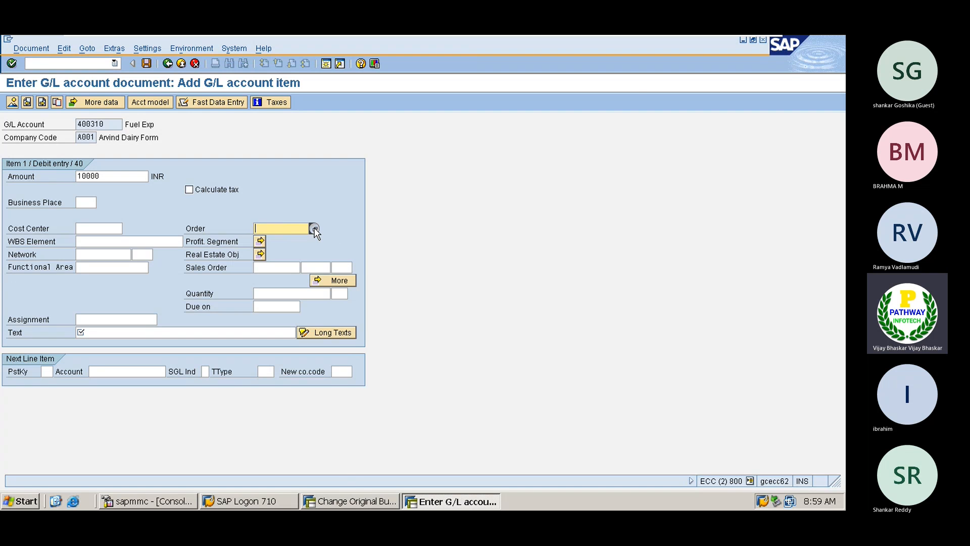
click(314, 229)
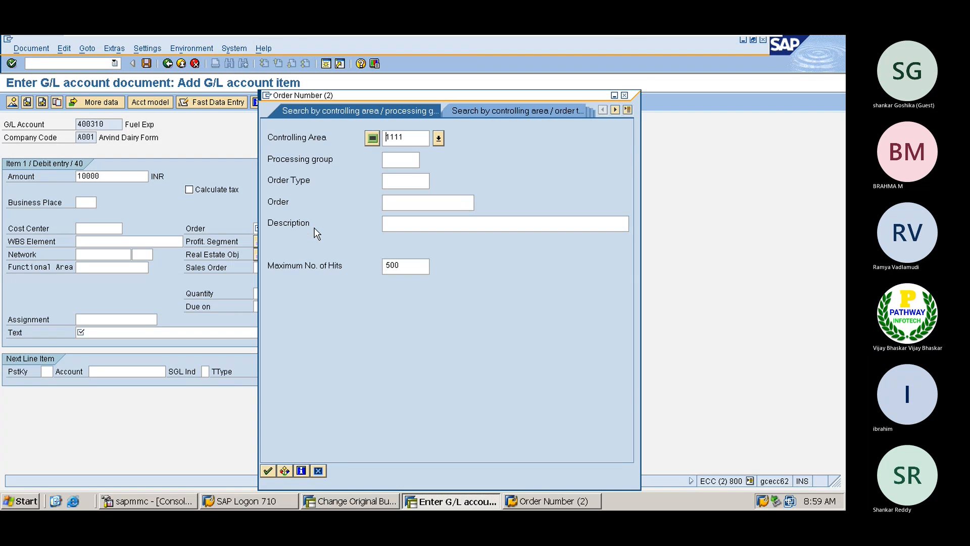
key(Return)
click(300, 161)
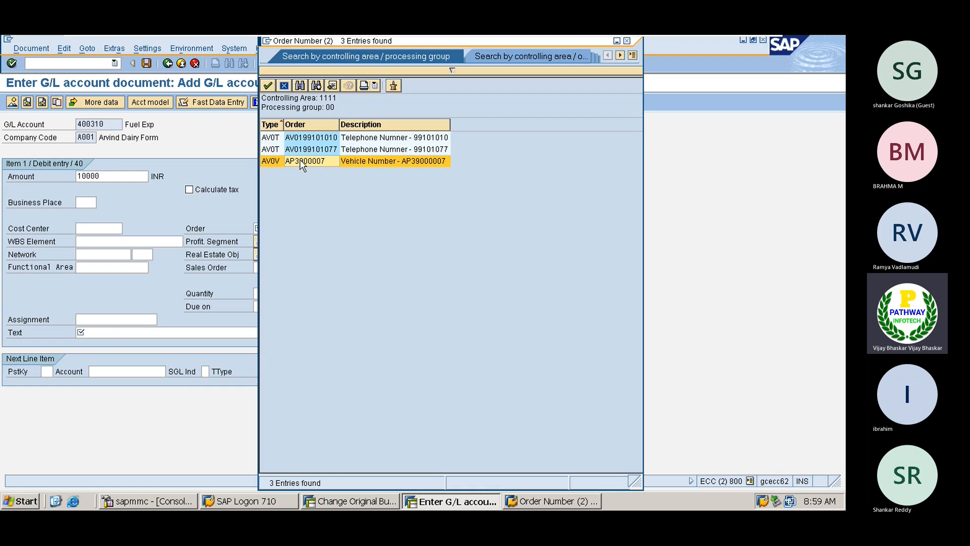
double_click(300, 161)
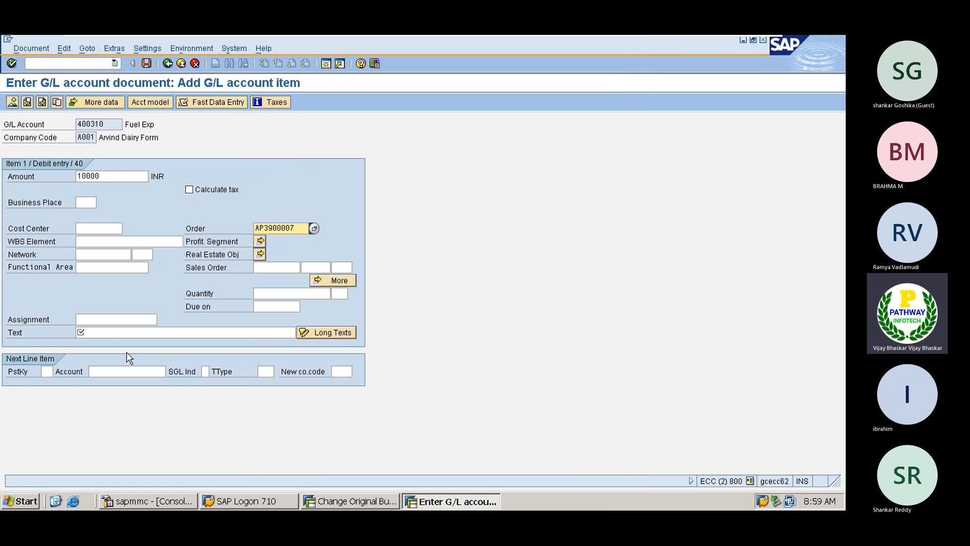
- Add item text 'Testing' and start a credit line with posting key 50 on account 200105
click(114, 330)
text(GTesting)
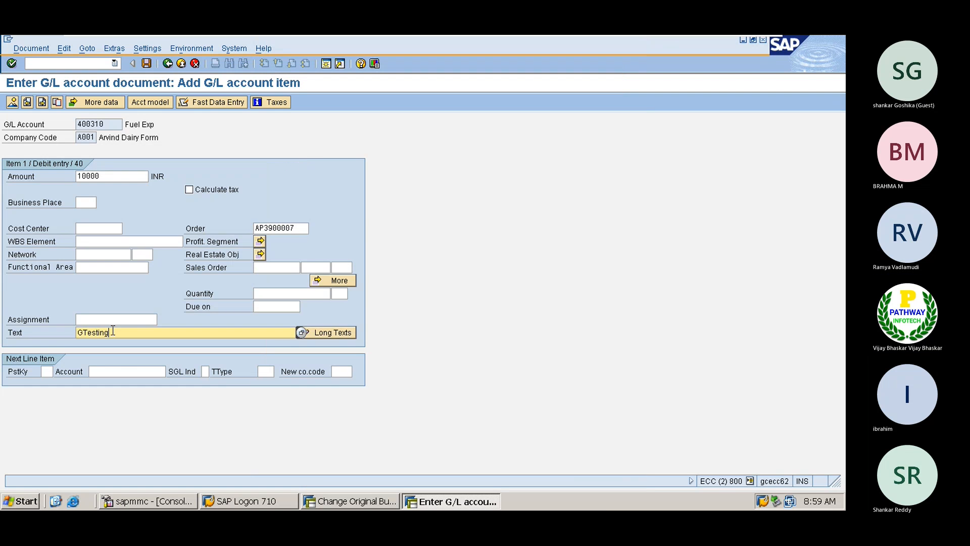
key(Tab)
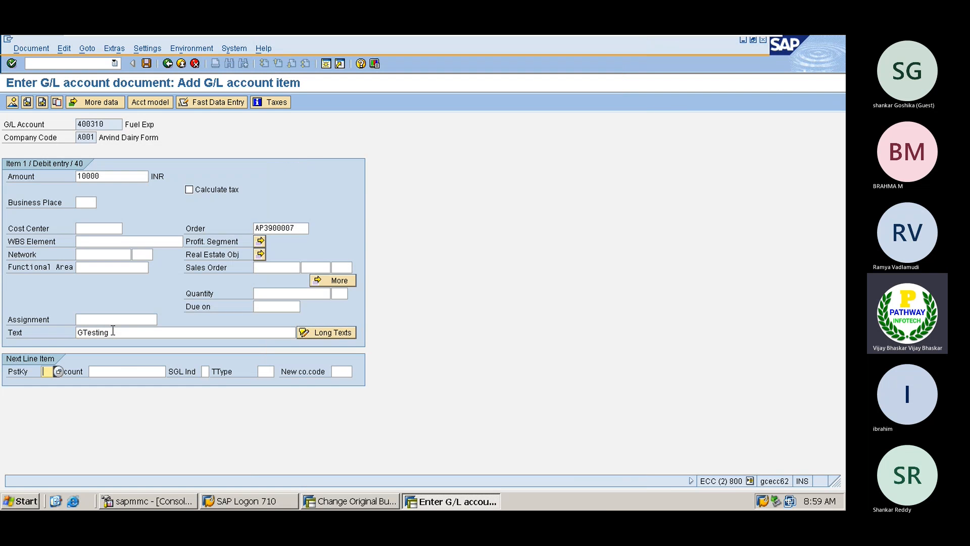
click(82, 332)
key(BackSpace)
key(Tab)
text(50)
key(Tab)
key(BackSpace)
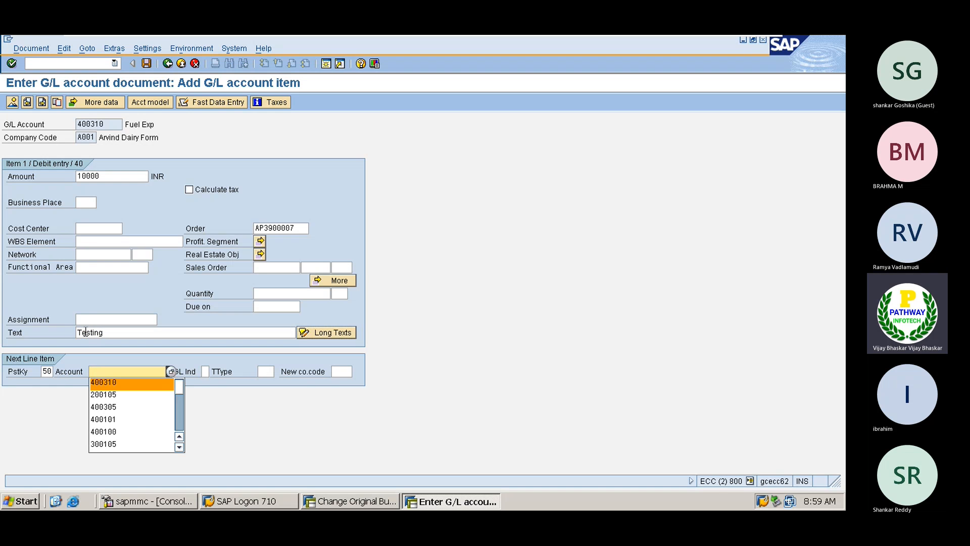
key(Down)
key(Return)
key(Return)
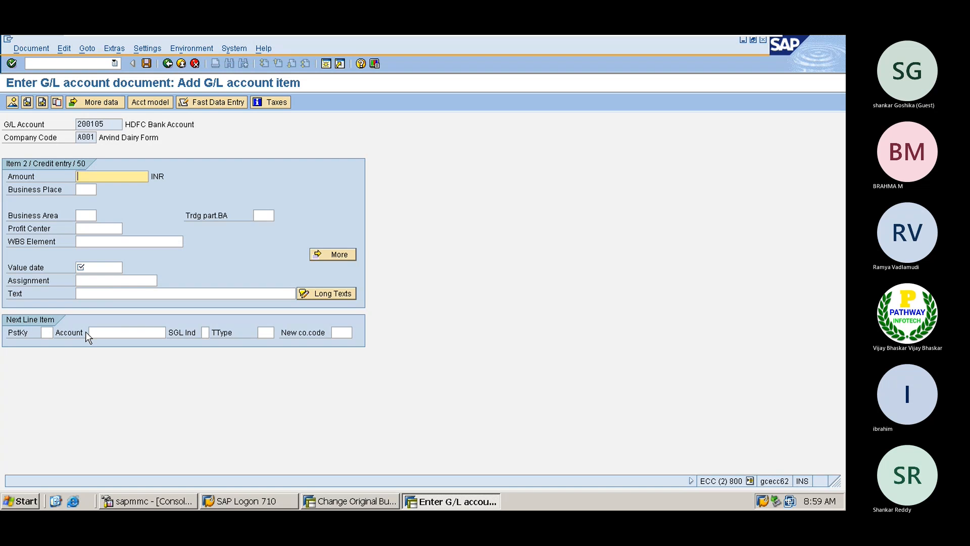
- Fill the HDFC Bank credit amount with * (10,000.00) and value date 17.02.2023
text(*)
key(Tab)
key(Tab)
key(Tab)
key(Tab)
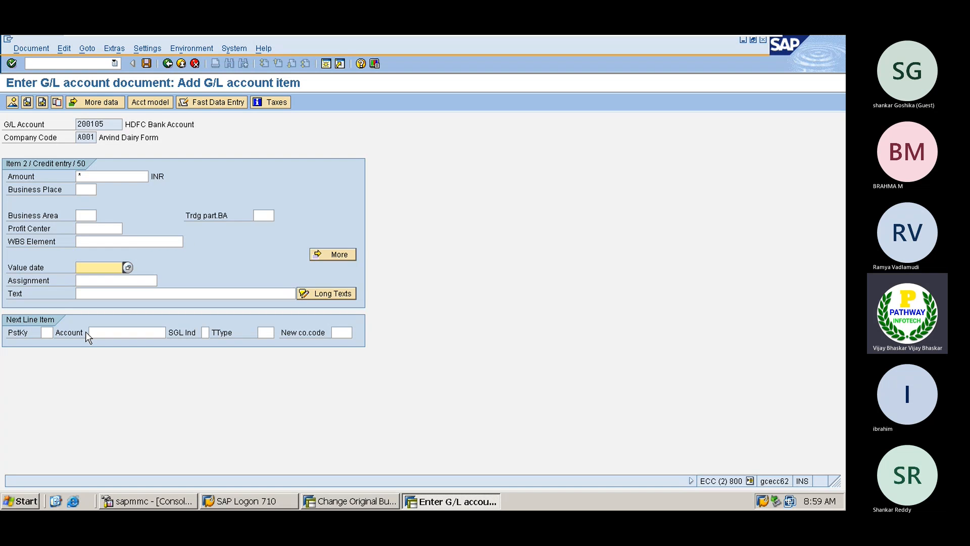
click(127, 267)
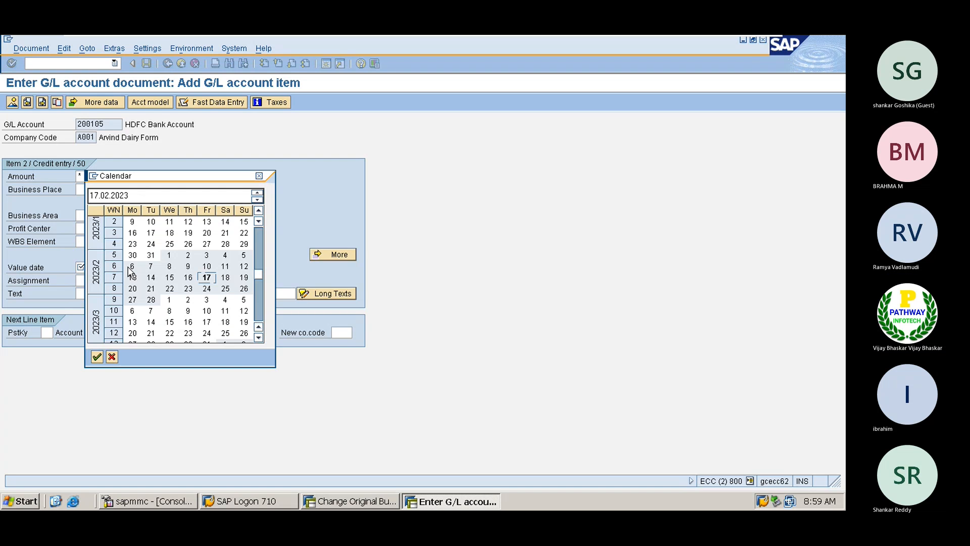
double_click(207, 278)
- Add text 'Testing' to the credit line and simulate the document to check the balance
click(148, 294)
text(Testing)
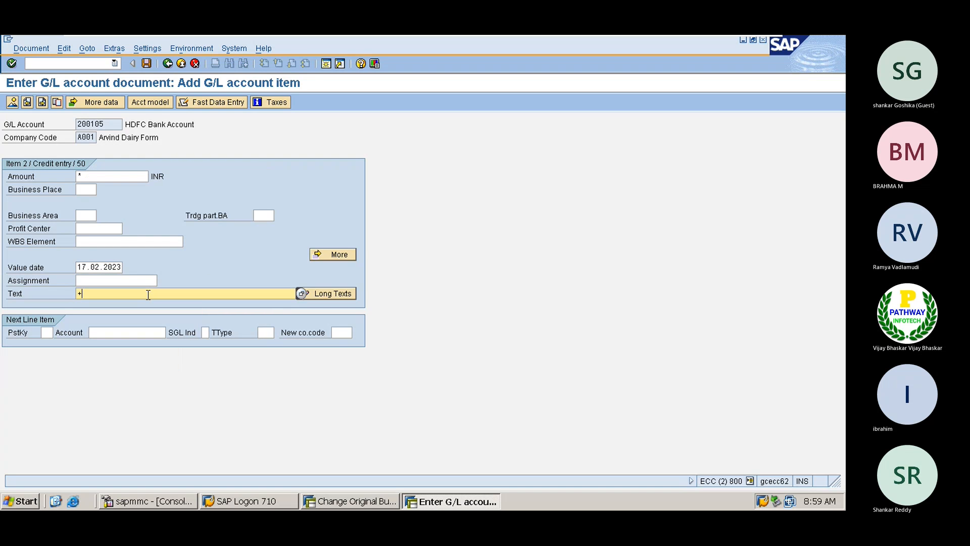
key(Return)
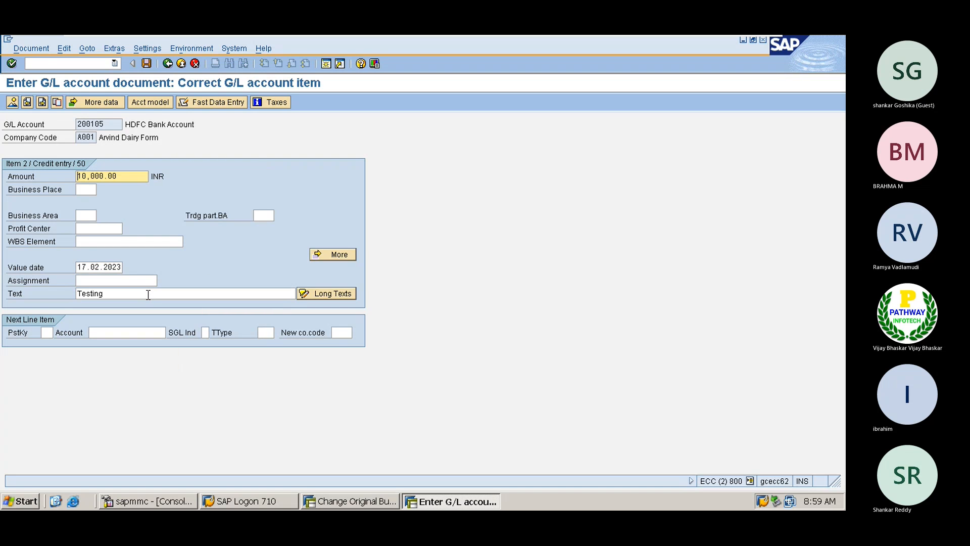
click(38, 48)
click(32, 103)
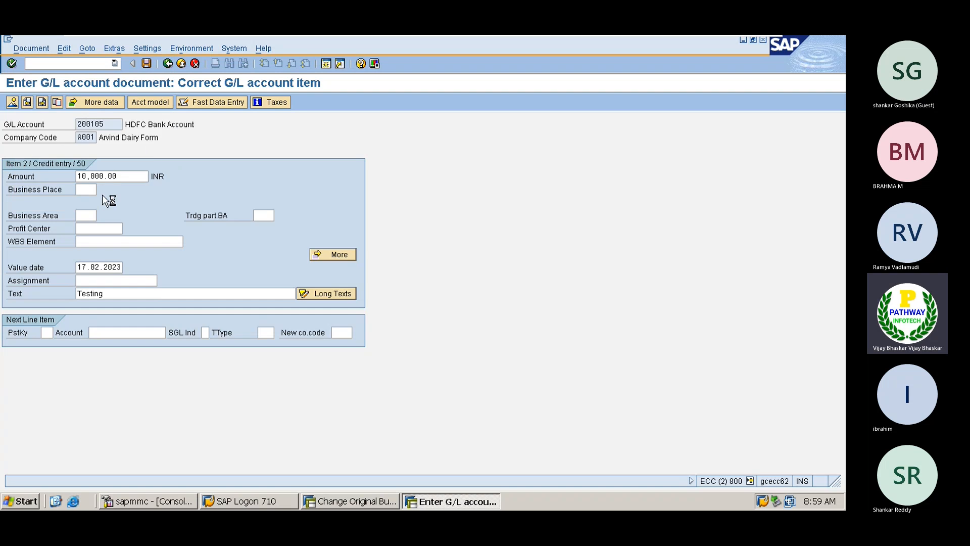
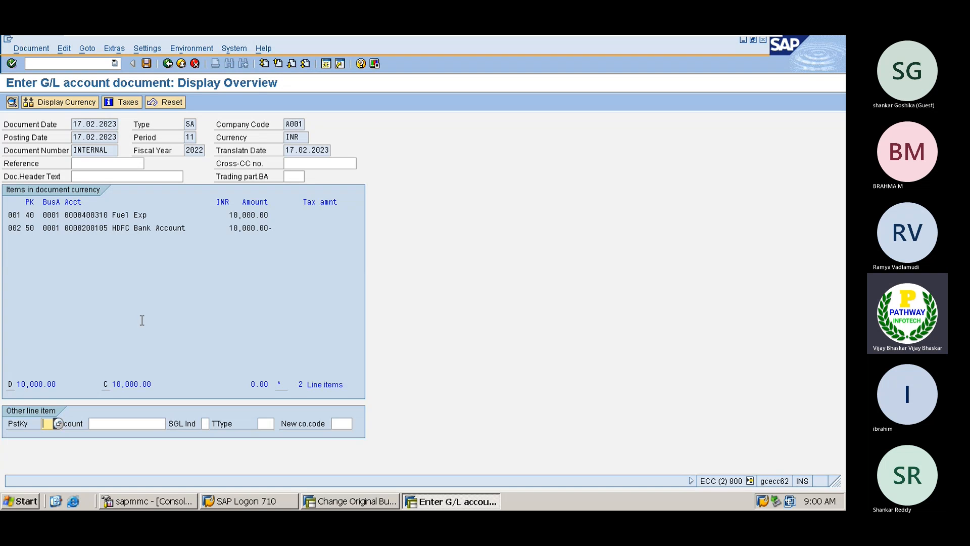
- Leave the balanced G/L document by entering /nspro to reach Customizing: Execute Project
click(66, 63)
text(/n)
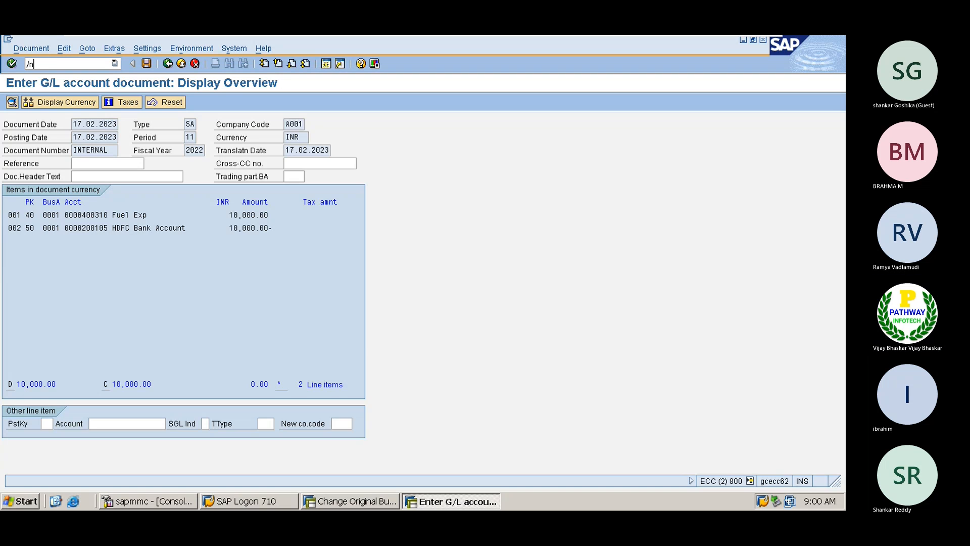
text(spro)
key(Return)
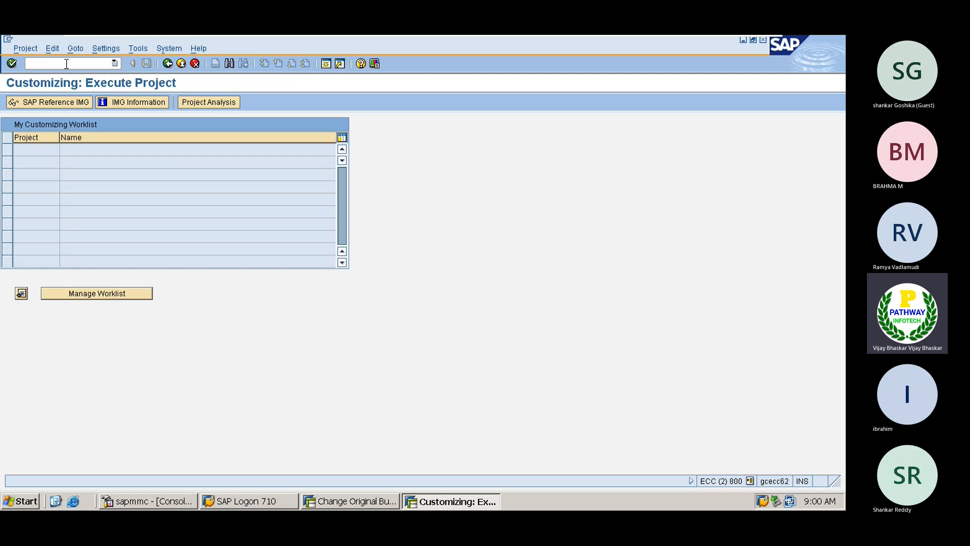
- In the SAP Reference IMG, expand Controlling > Internal Orders > Order Master Data to Define Order Types
click(60, 103)
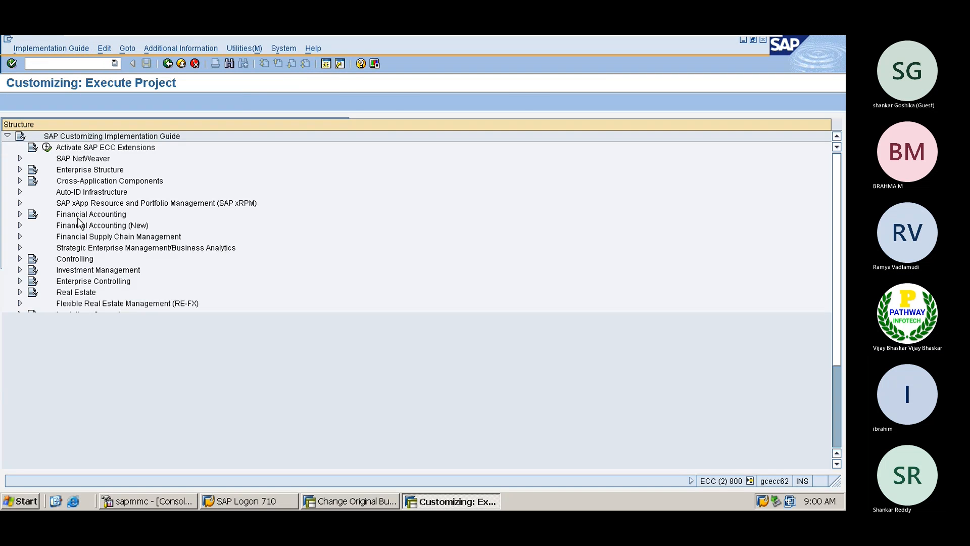
double_click(73, 260)
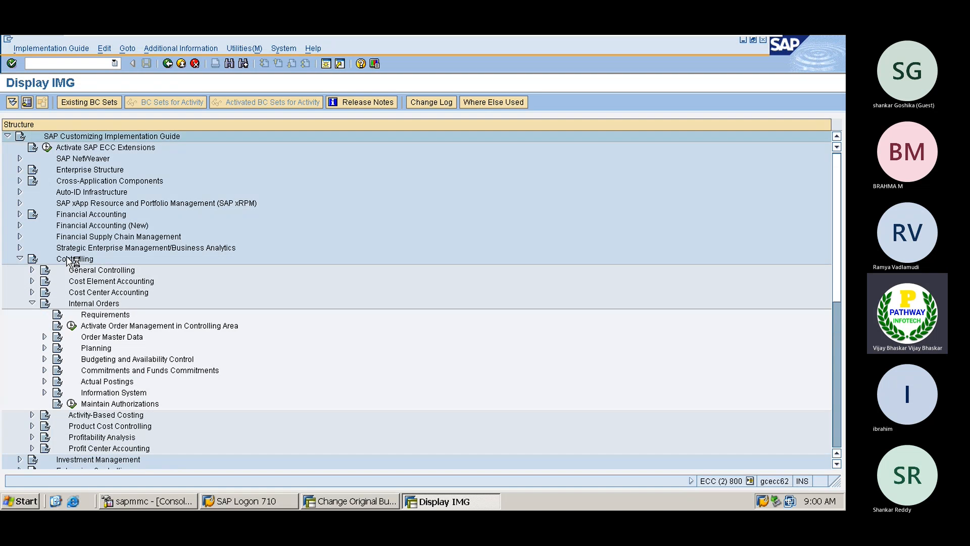
key(Down)
key(Down)
key(Down)
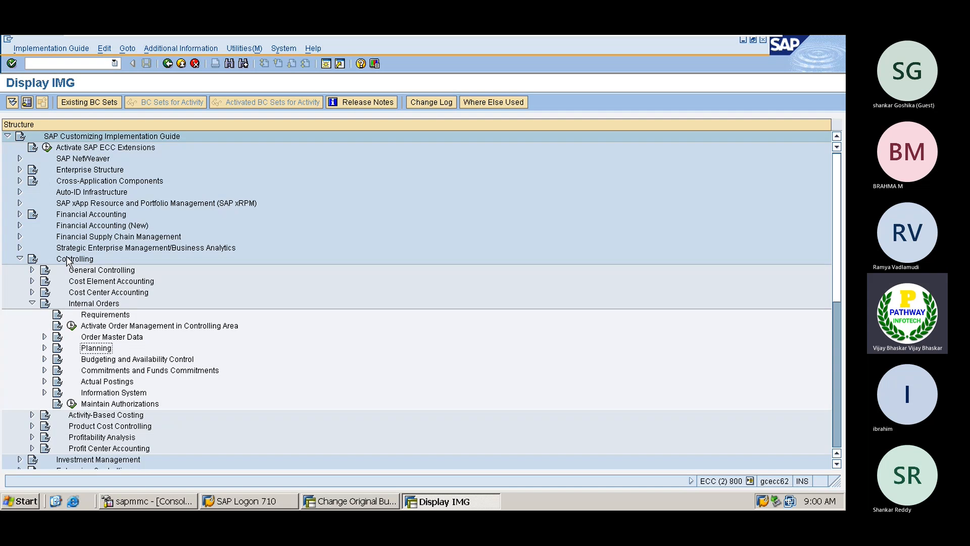
key(Right)
key(Down)
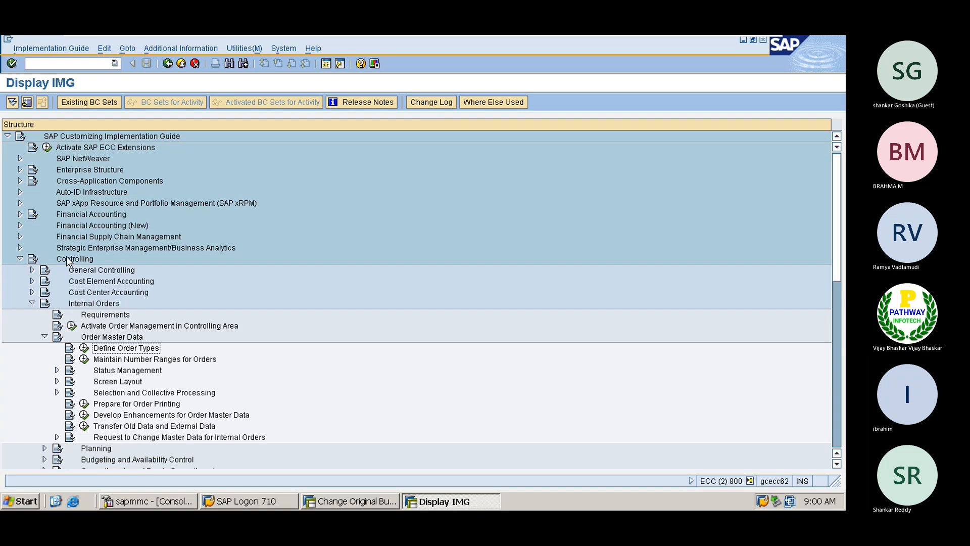
- Exit the implementation guide with /n back to the SAP Easy Access menu
click(72, 61)
key(Return)
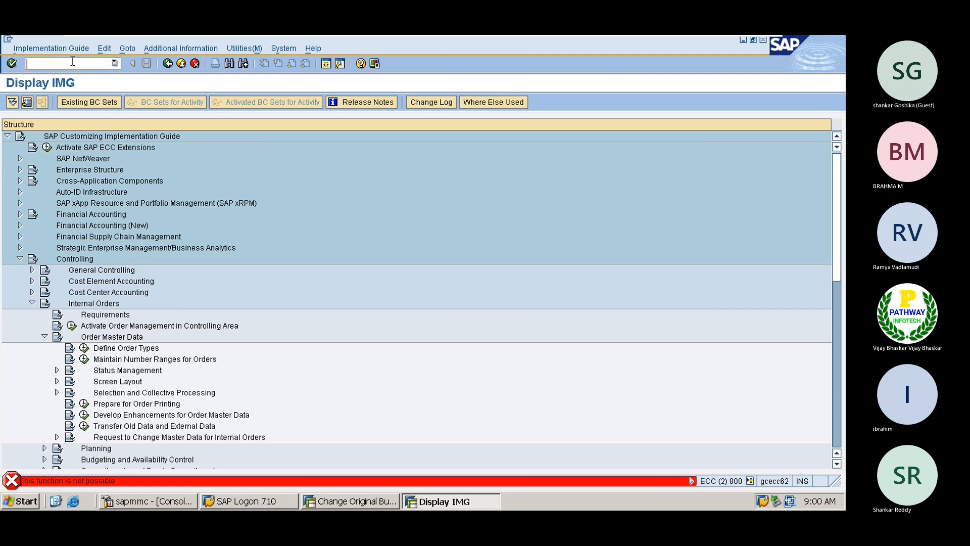
text(/n)
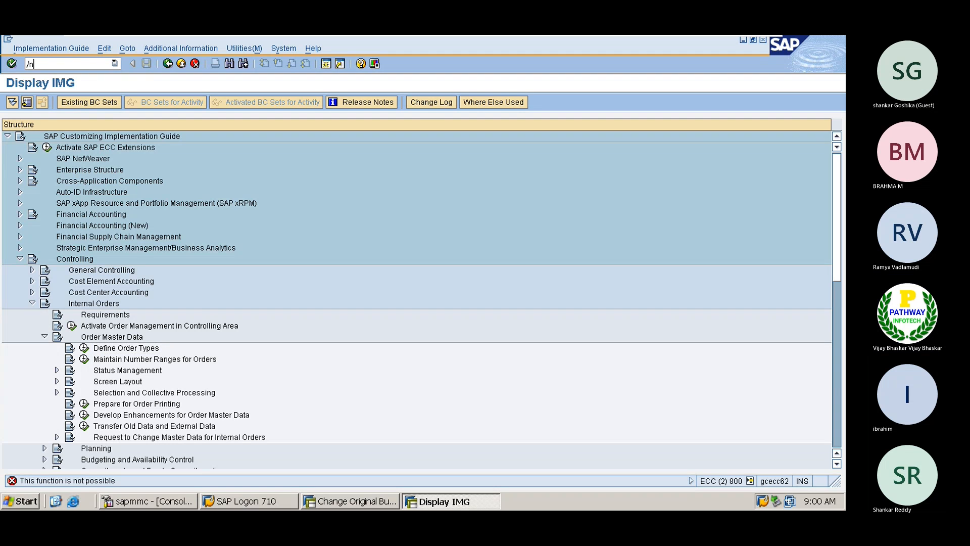
key(Return)
- Expand Accounting > Controlling > Internal Orders > Master Data in the SAP menu
double_click(56, 203)
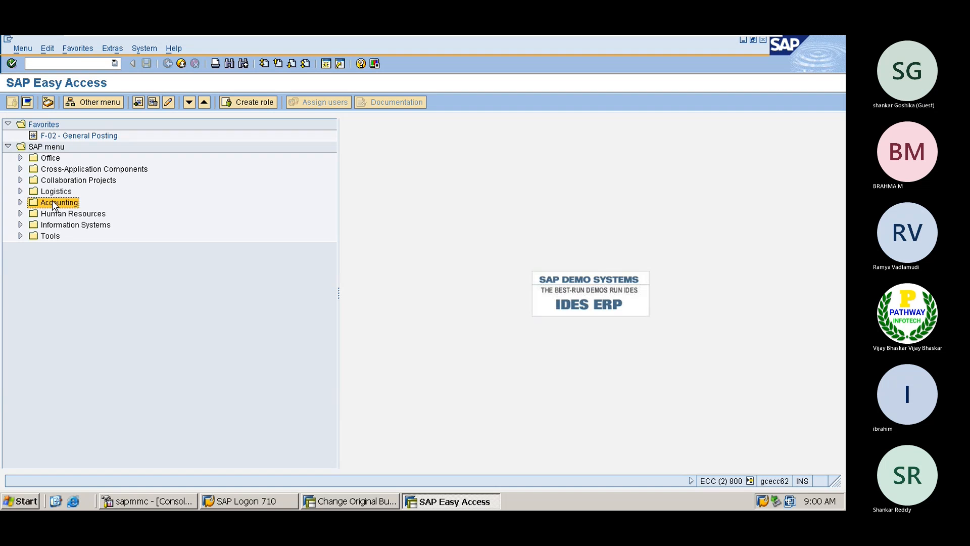
key(Down)
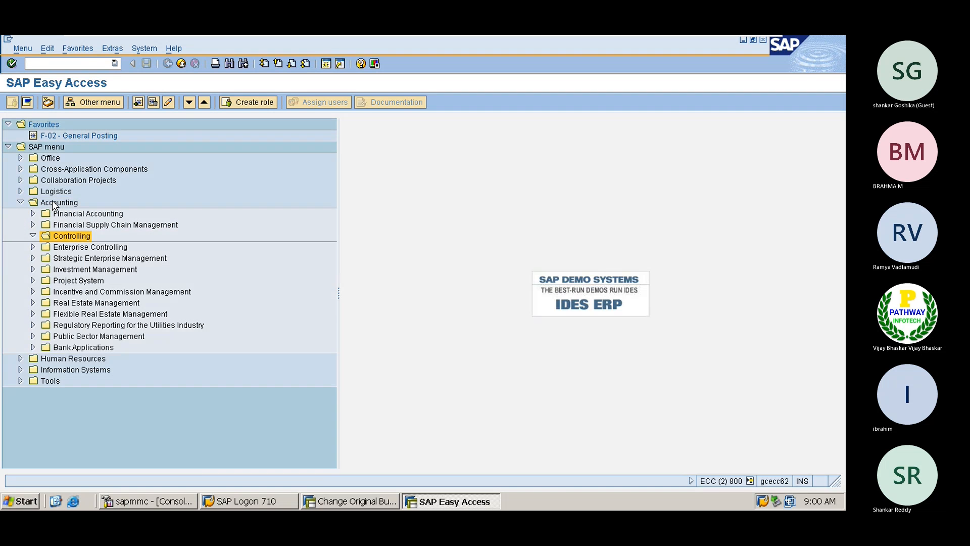
key(Right)
key(Down)
key(Down)
key(Down)
key(Down)
key(Down)
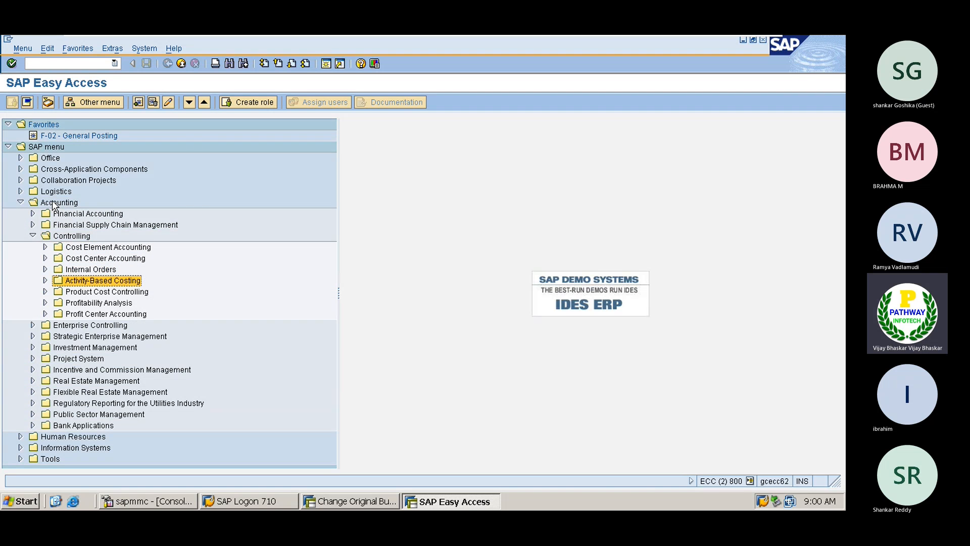
key(Up)
key(Up)
key(Right)
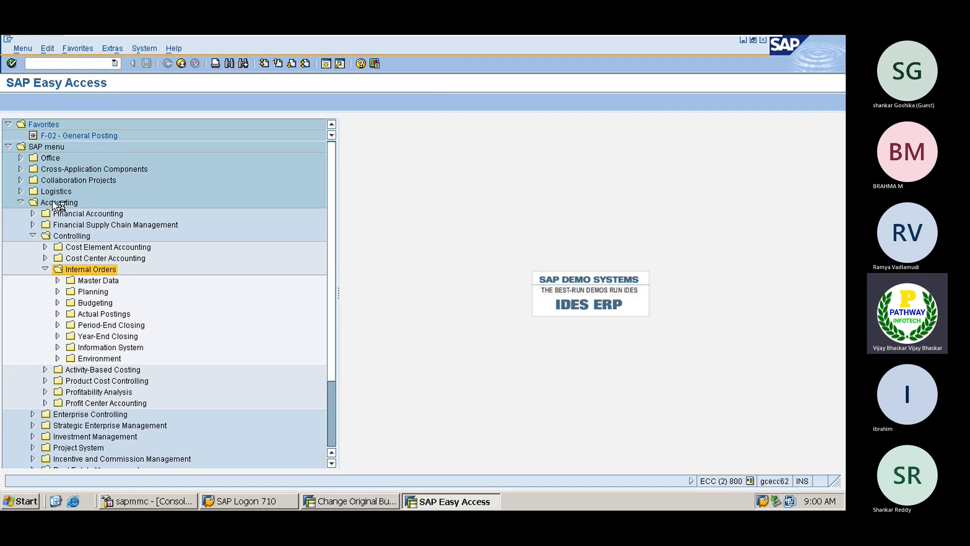
key(Down)
key(Right)
- Expand Special Functions > Order and launch KO01 - Create
key(Down)
key(Down)
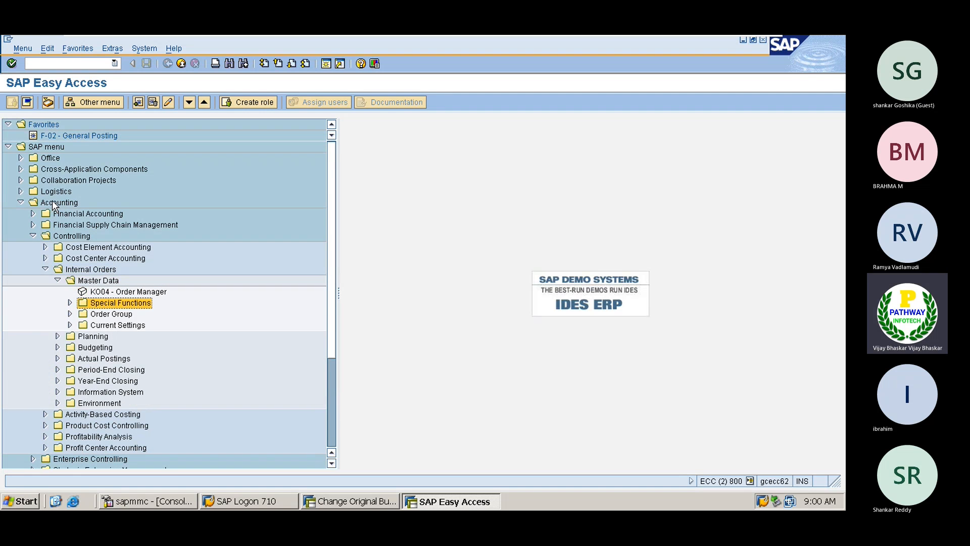
key(Down)
key(Up)
key(Up)
key(Down)
key(Right)
key(Down)
key(Right)
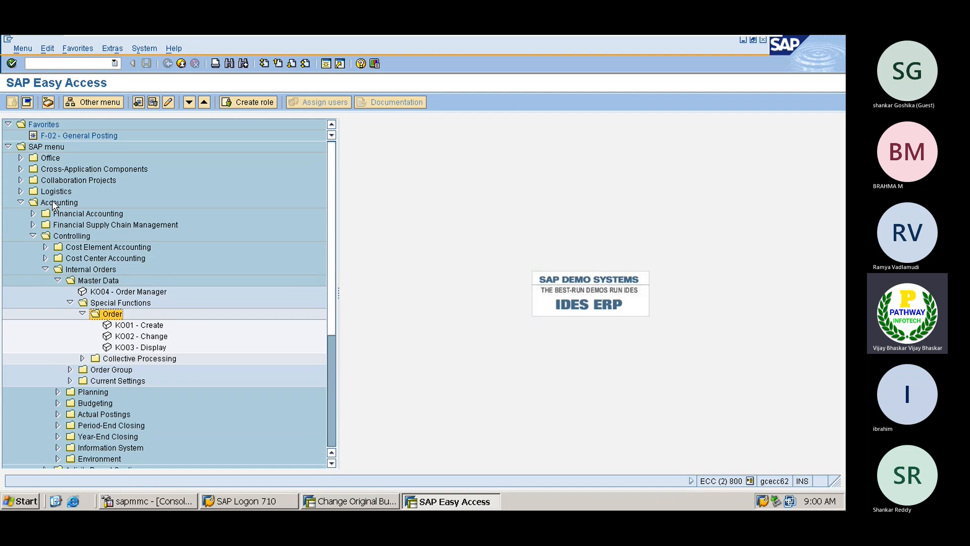
key(Down)
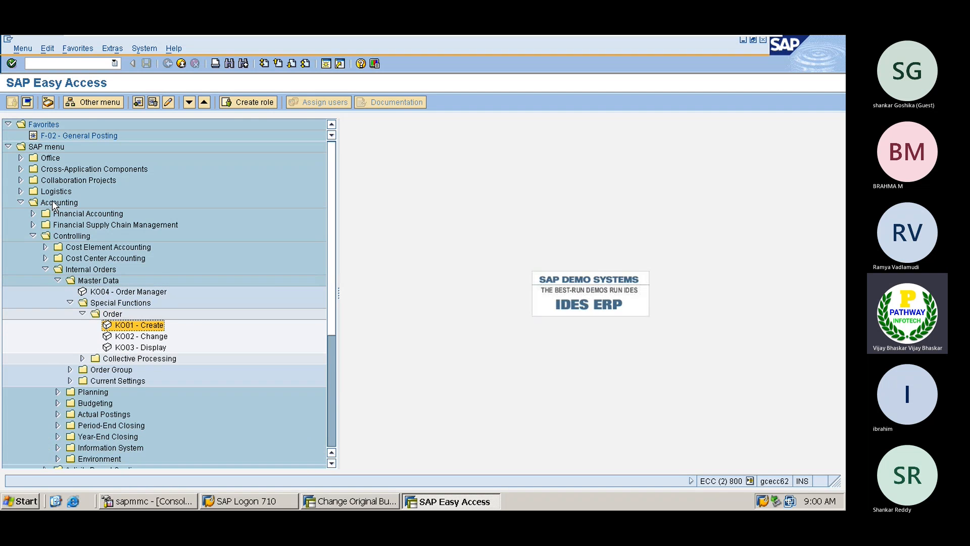
double_click(135, 328)
- Choose order type AV0V for the new internal order
key(BackSpace)
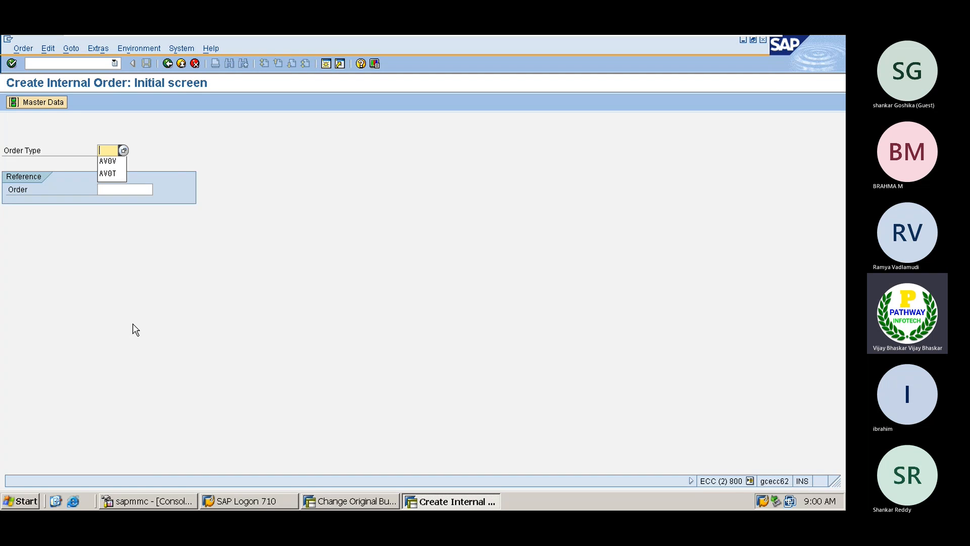
key(Down)
key(Return)
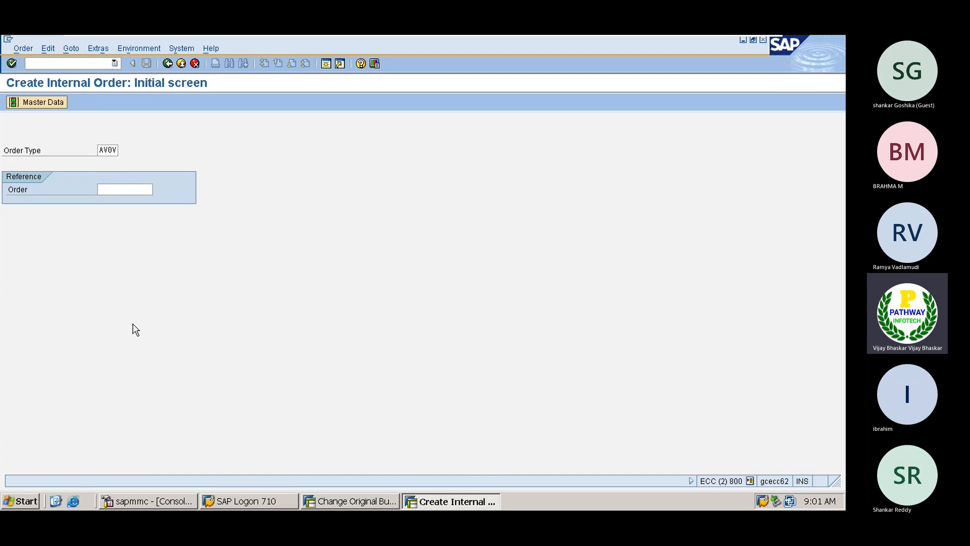
key(Return)
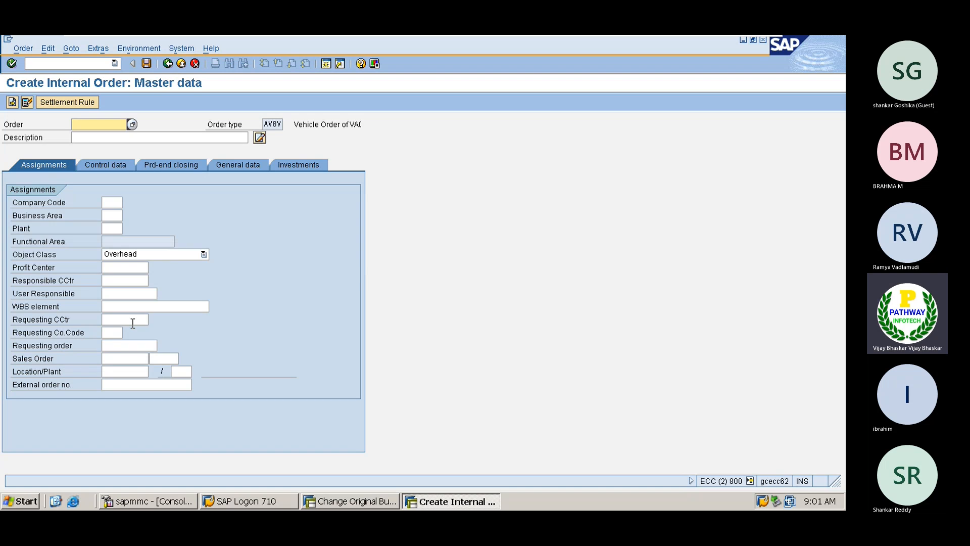
- Enter order number AP3900009 with description 'Vehicle Number - AP39000009'
text(AP)
key(Down)
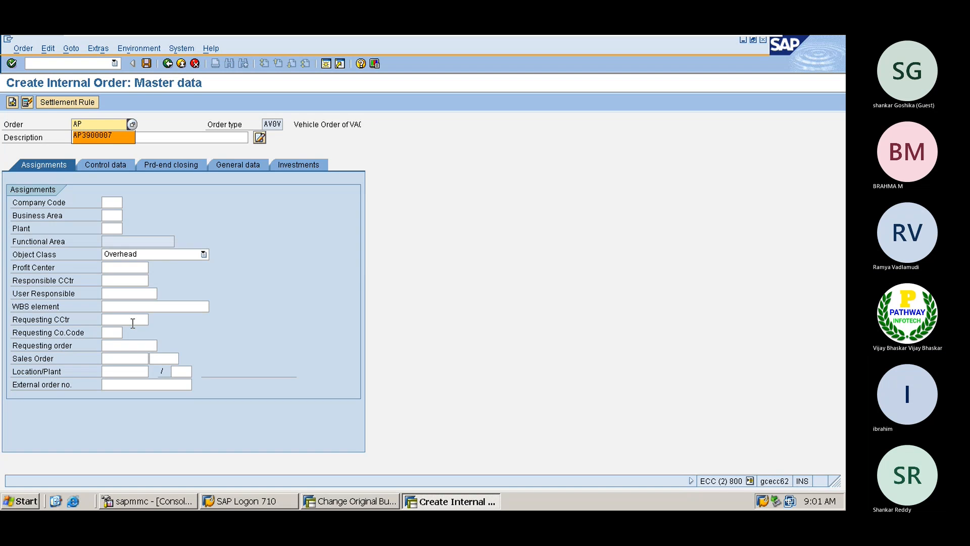
key(Return)
key(BackSpace)
key(BackSpace)
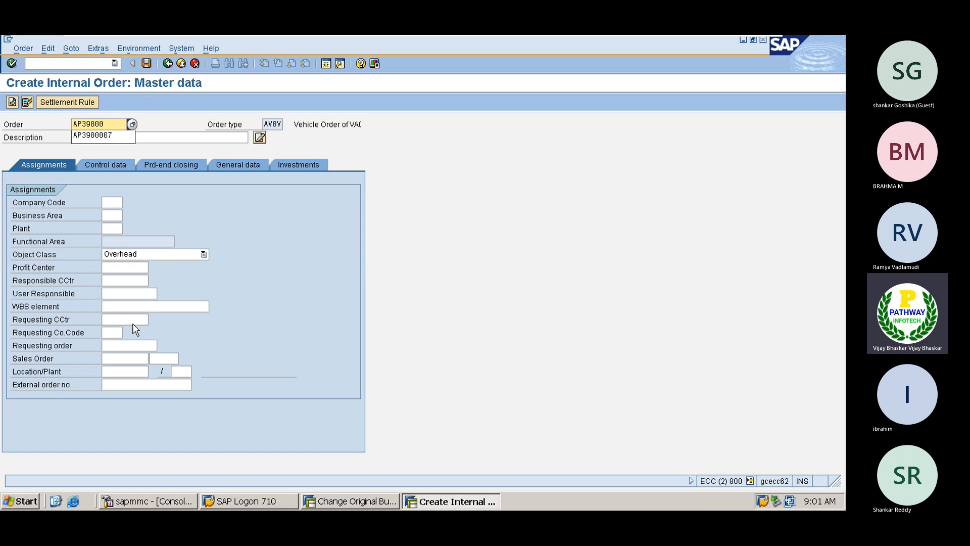
text(09)
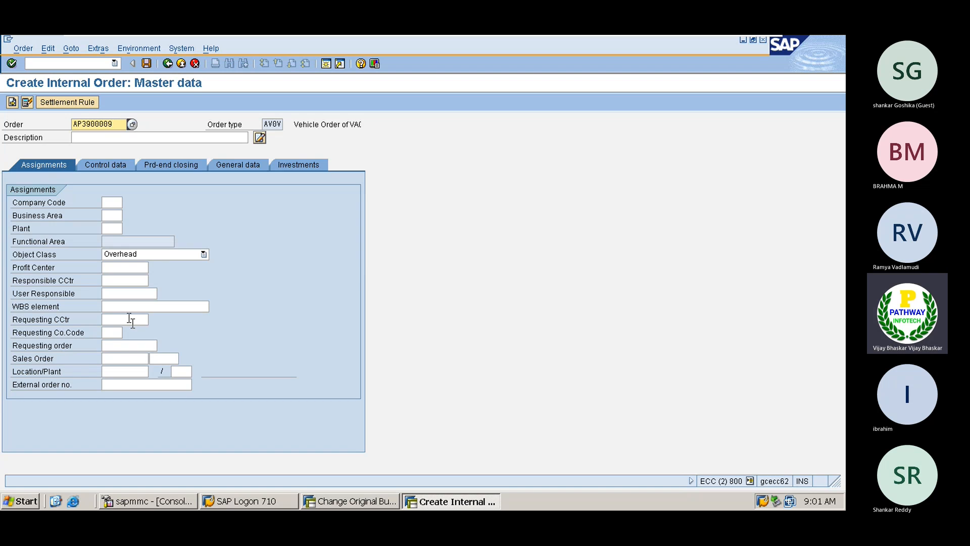
click(94, 138)
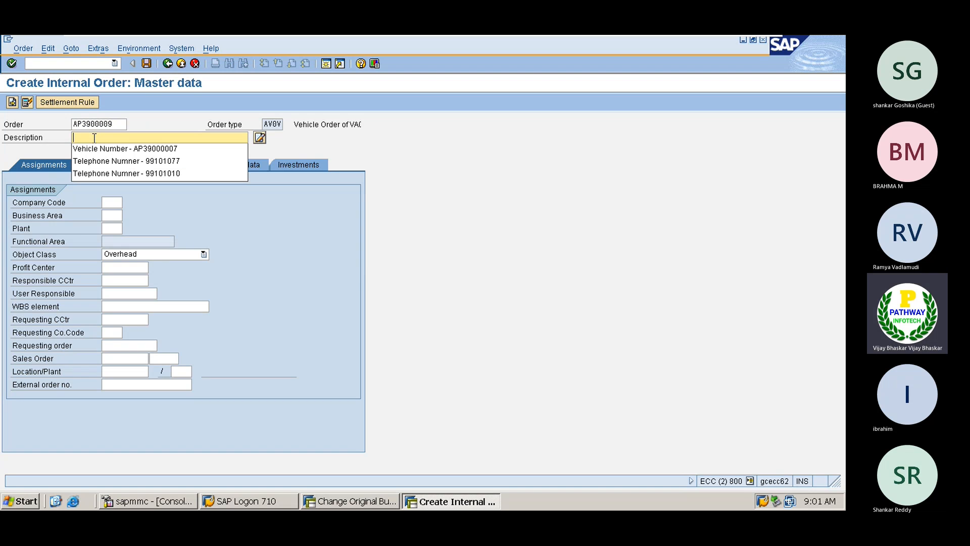
key(Return)
key(BackSpace)
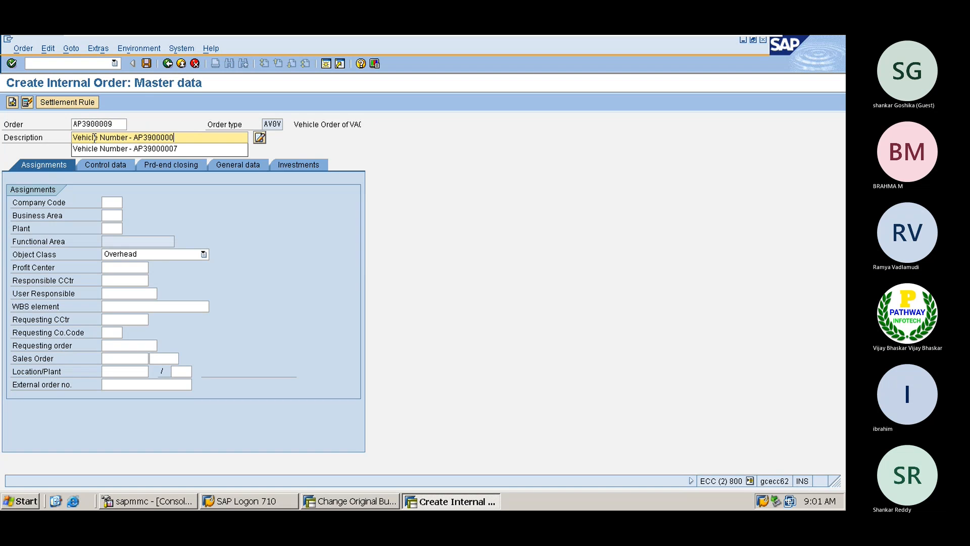
text(9)
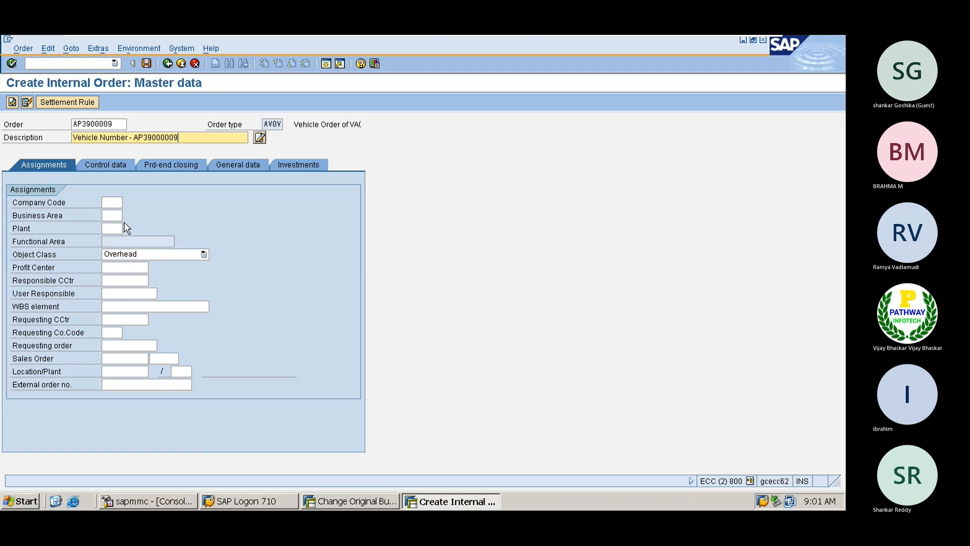
- Set company code A001 and business area 0001, then check the order's control data
click(111, 202)
text(A001)
key(Tab)
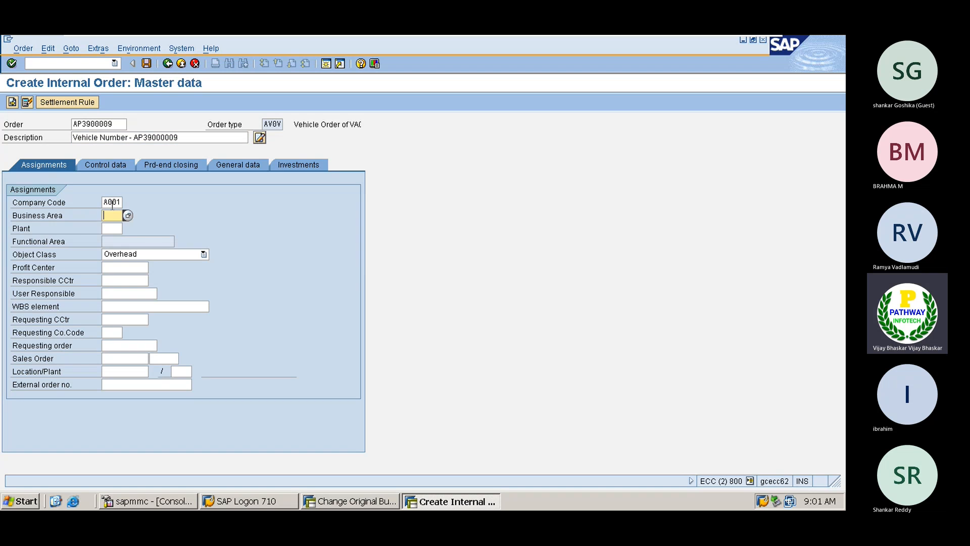
text(0001)
click(99, 163)
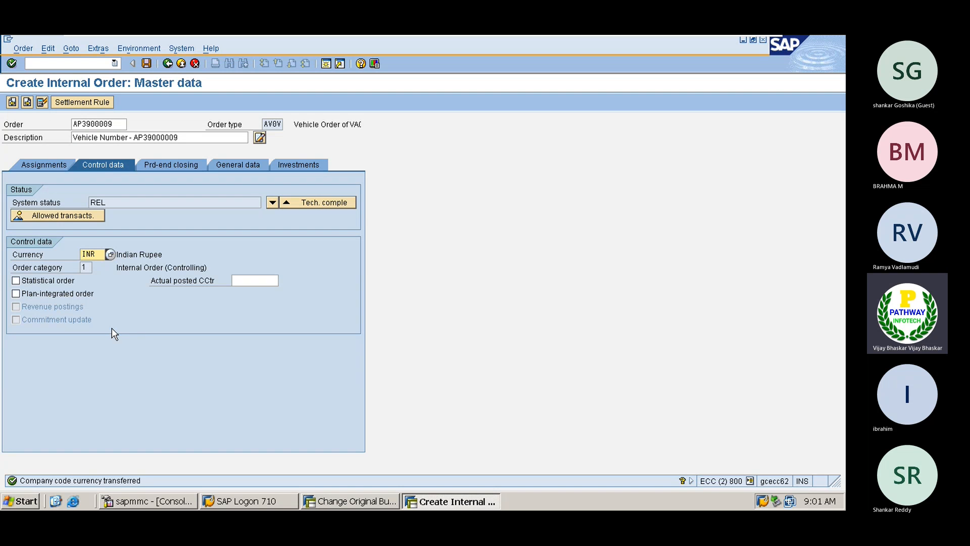
key(Return)
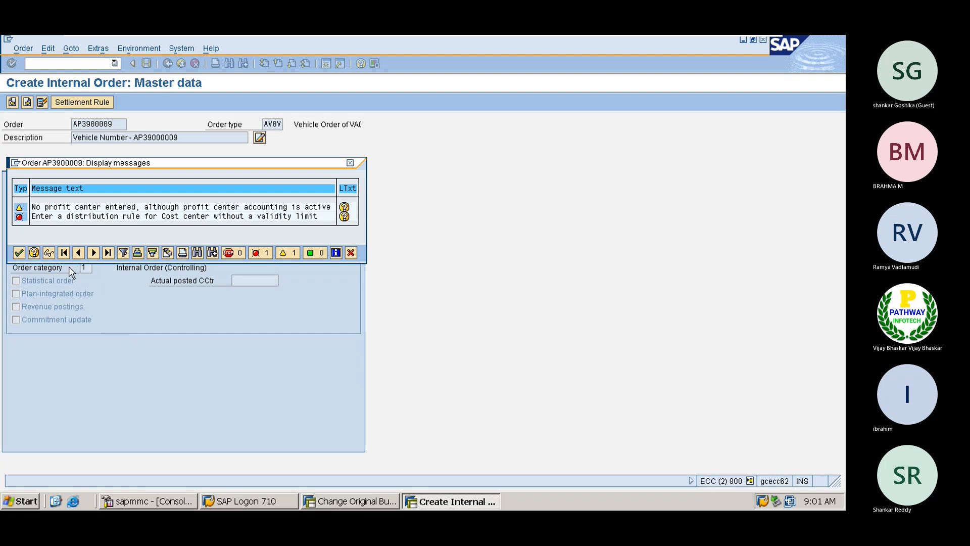
click(19, 253)
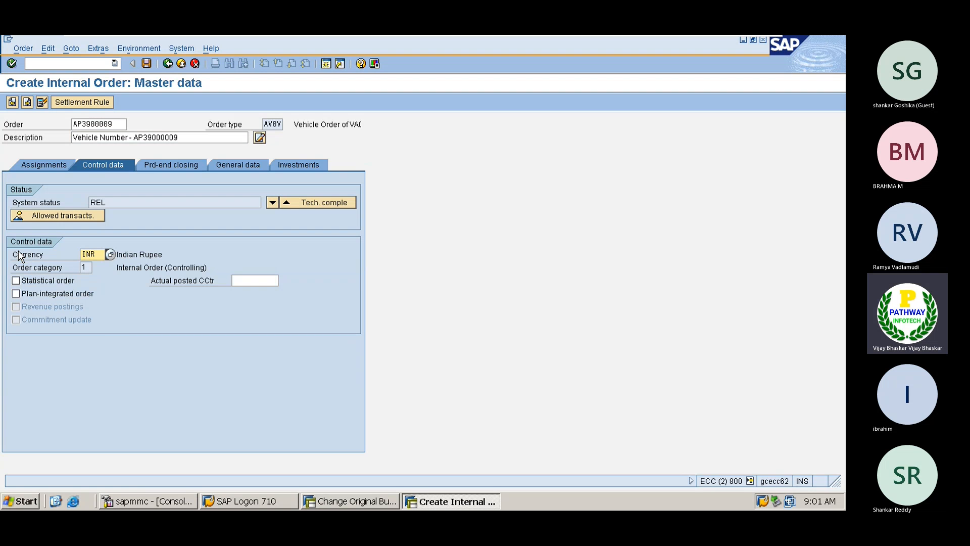
- Add a settlement line to cost center ADMIN-DEP at 70%
click(82, 103)
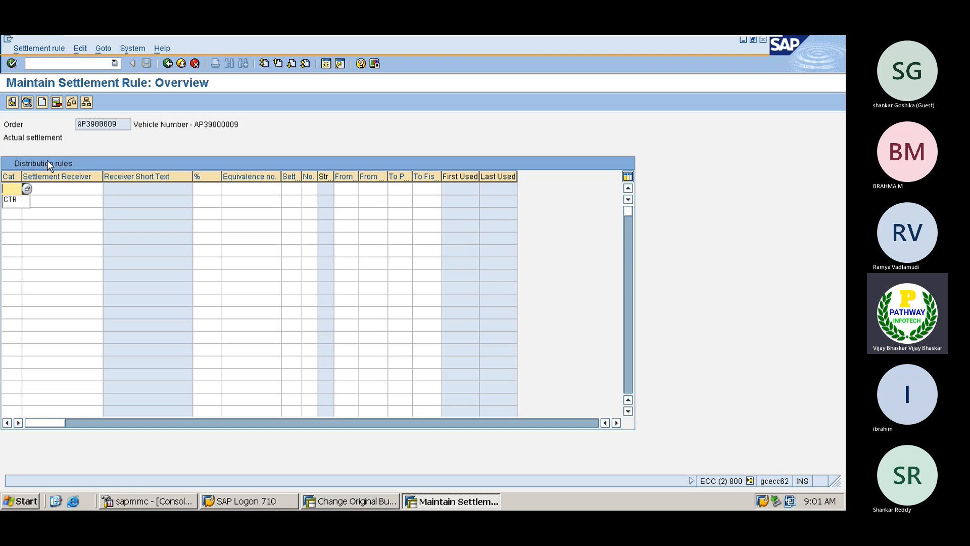
key(Down)
key(Return)
key(Tab)
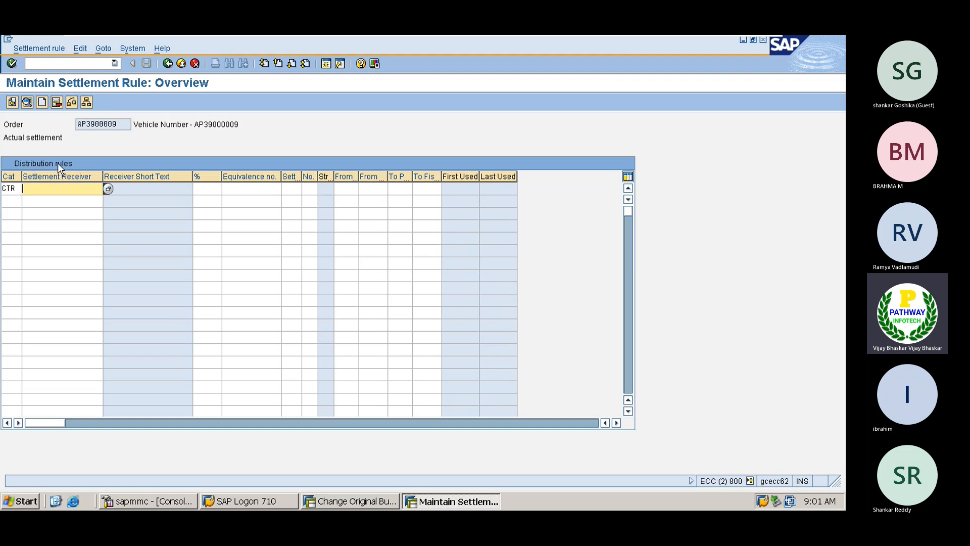
click(108, 188)
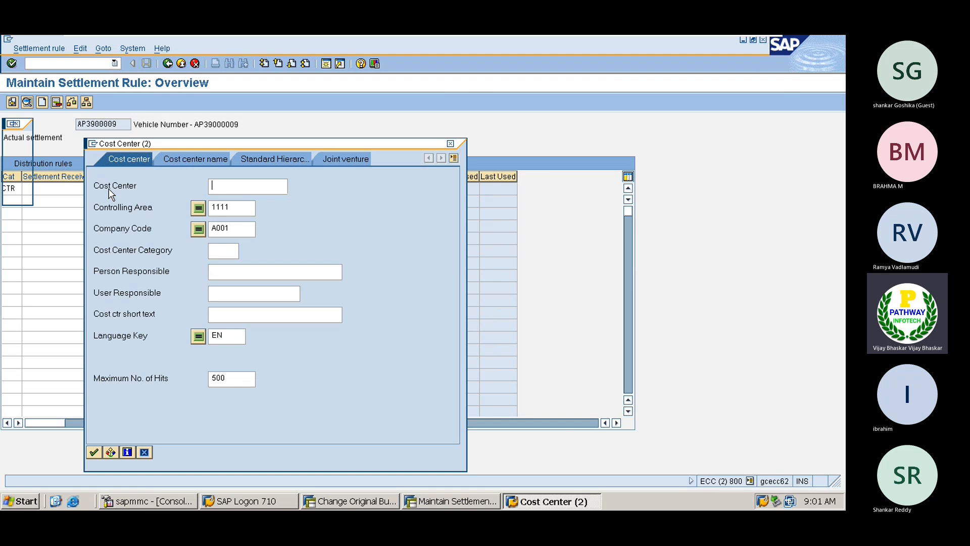
key(Return)
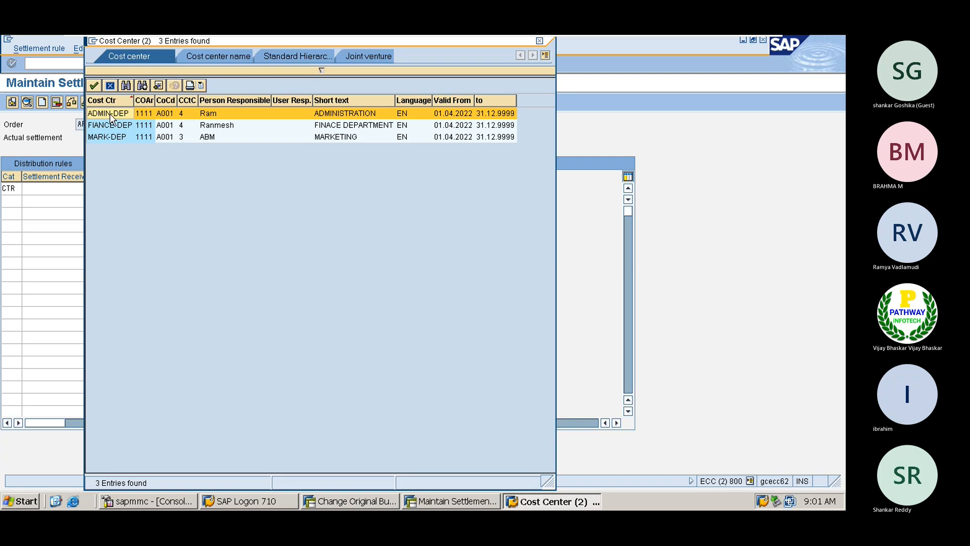
double_click(110, 115)
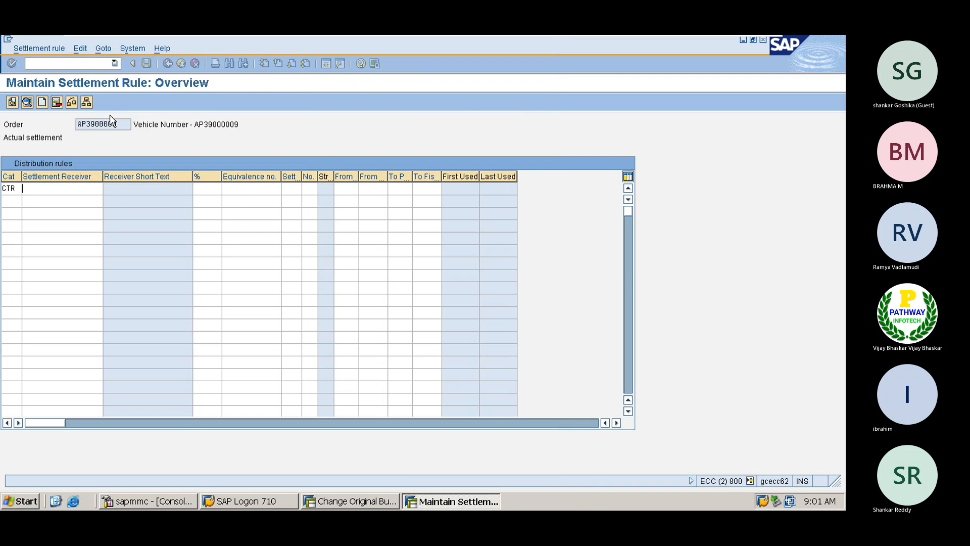
click(205, 188)
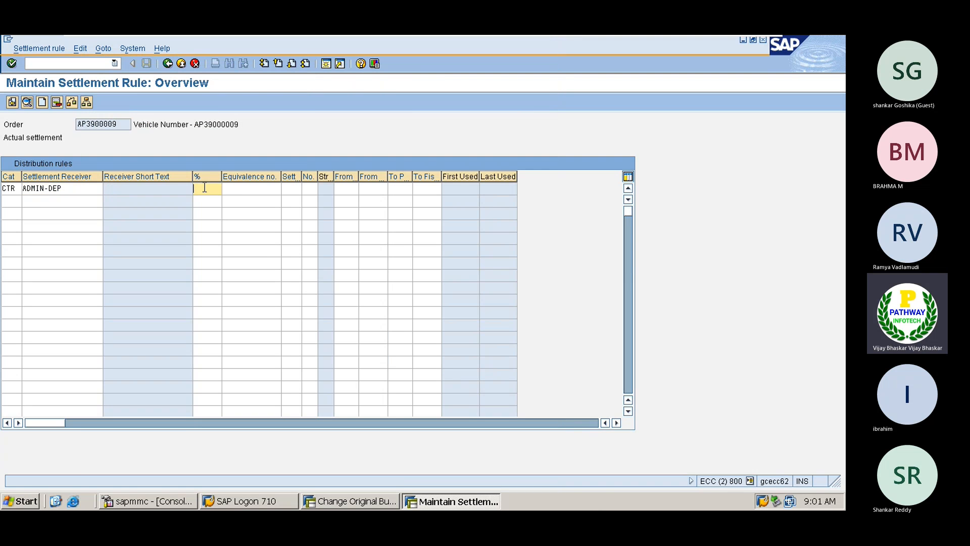
text(70)
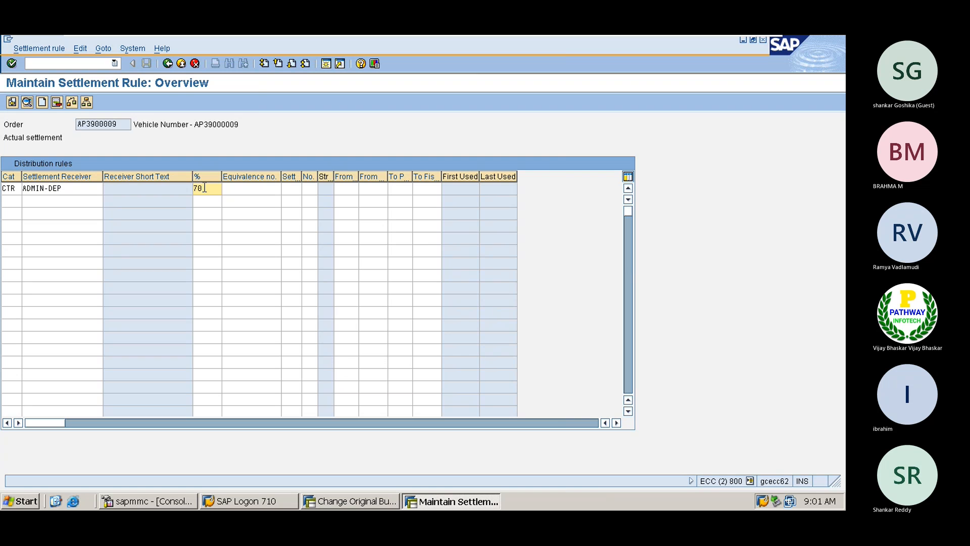
- Add a second settlement line to cost center MARK-DEP at 30%
click(11, 201)
click(101, 201)
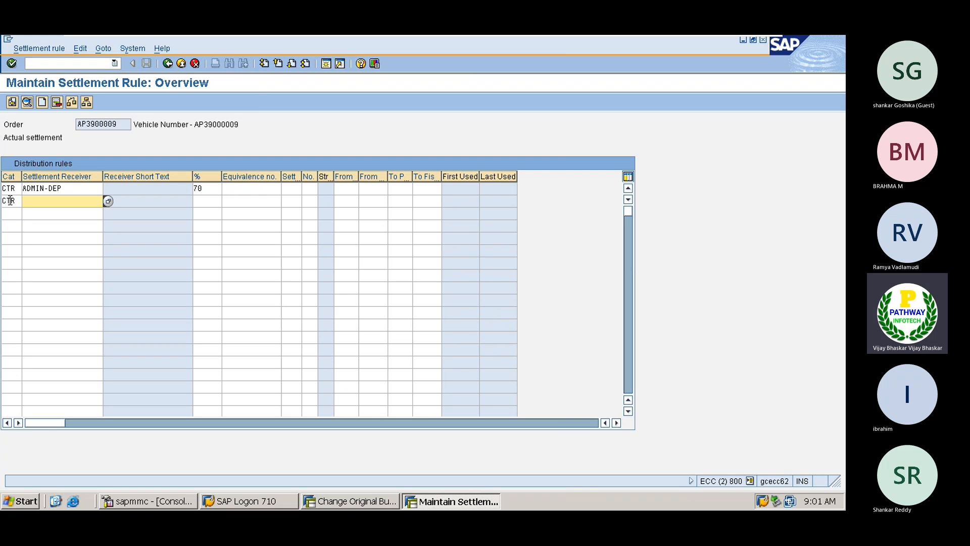
click(108, 201)
key(Return)
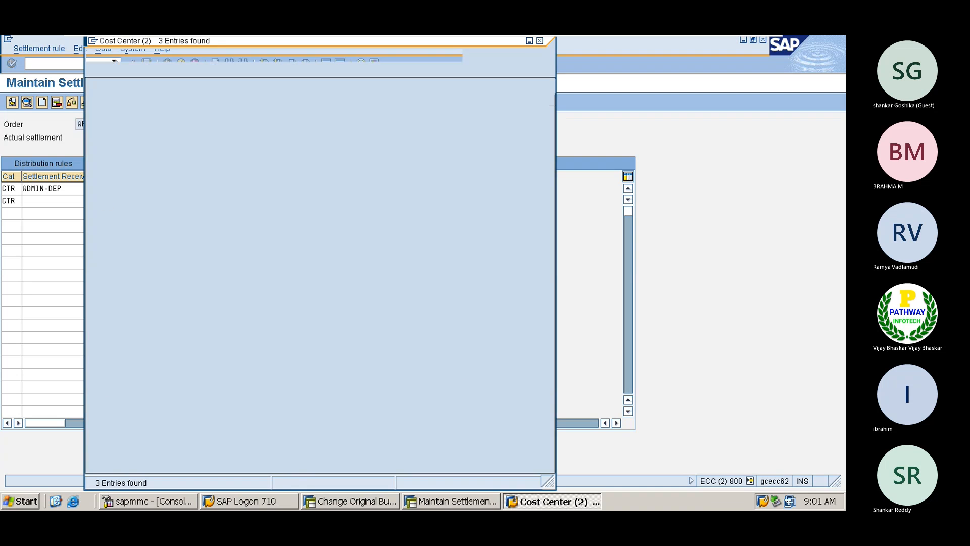
double_click(104, 137)
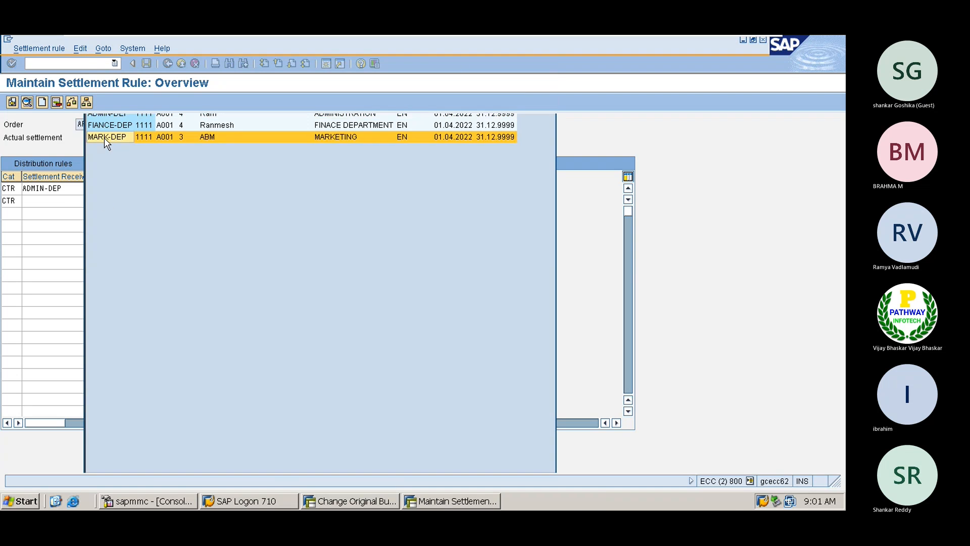
click(198, 200)
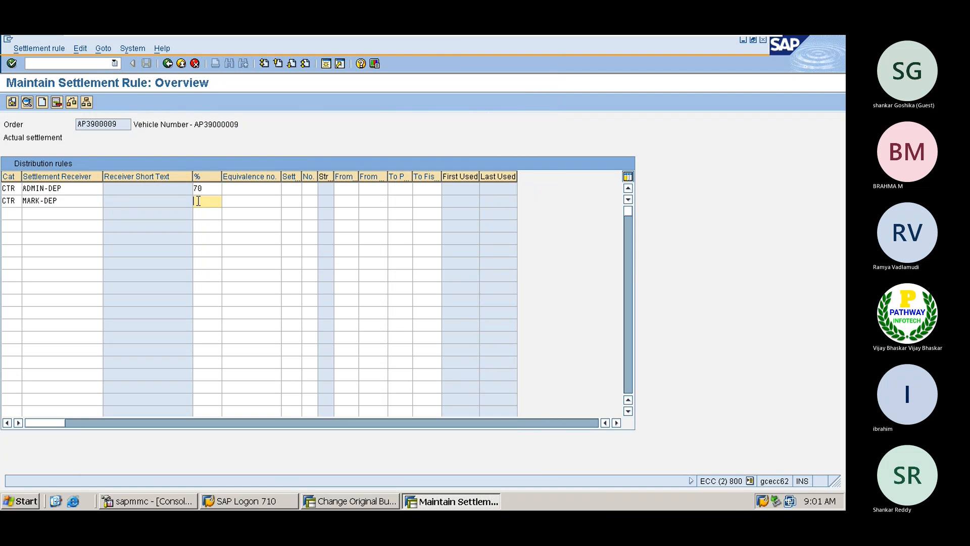
text(30)
key(Return)
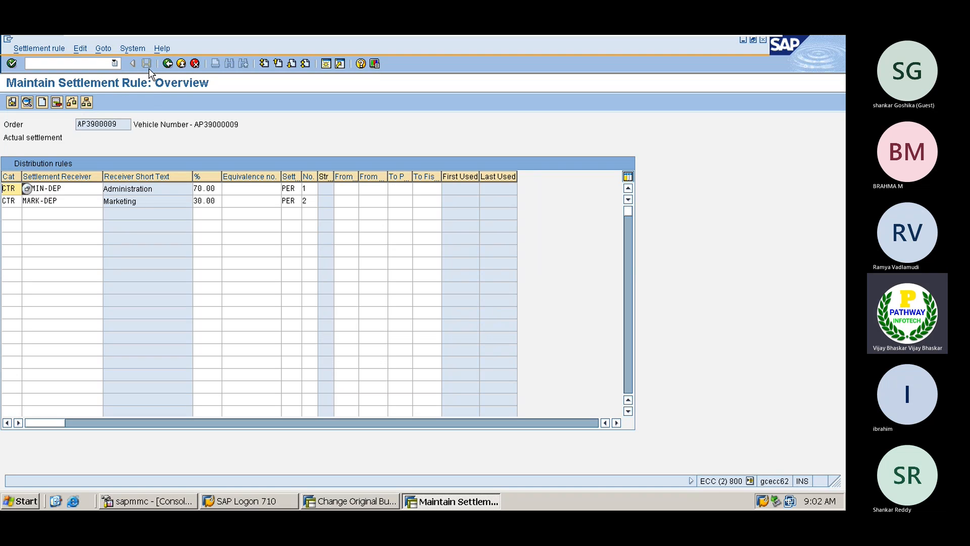
- Cancel the settlement rule and confirm discarding the unsaved entries
click(156, 127)
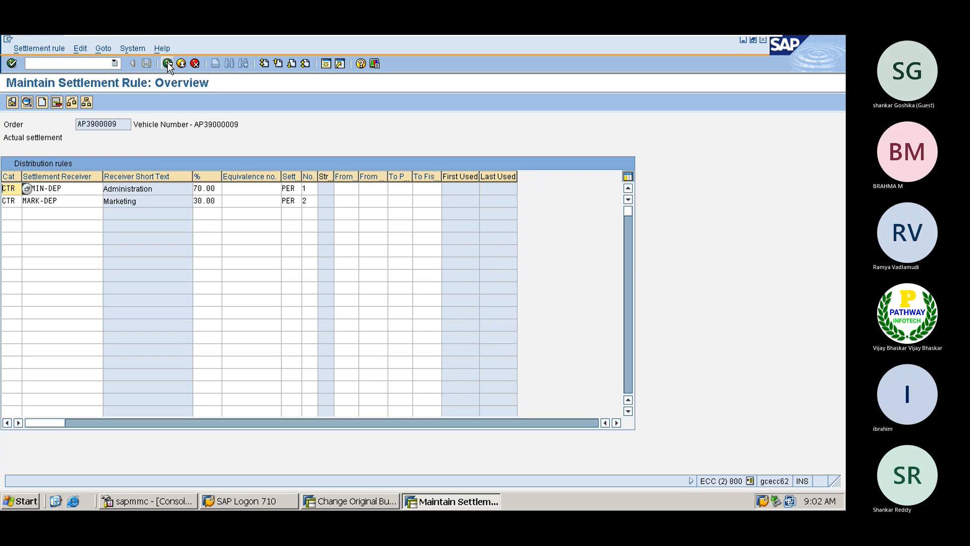
click(196, 63)
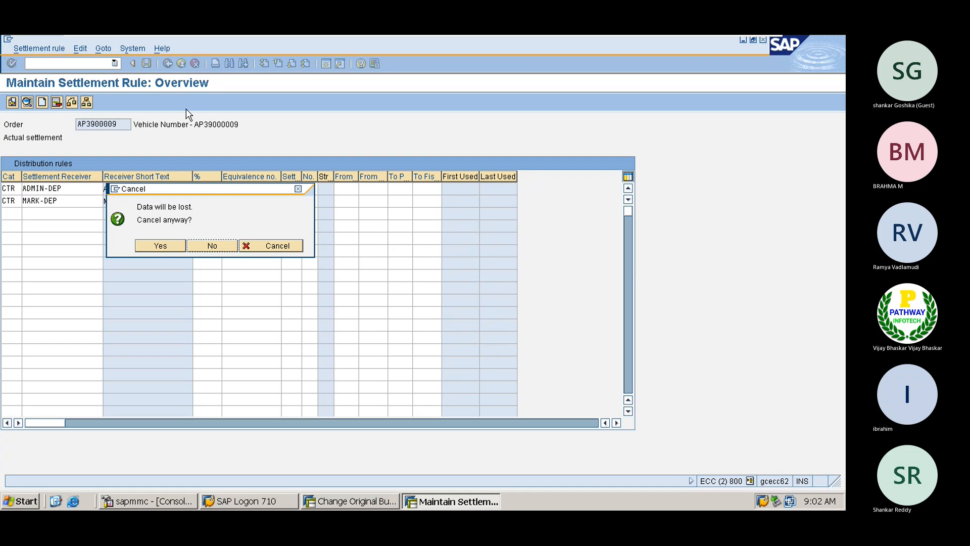
click(158, 246)
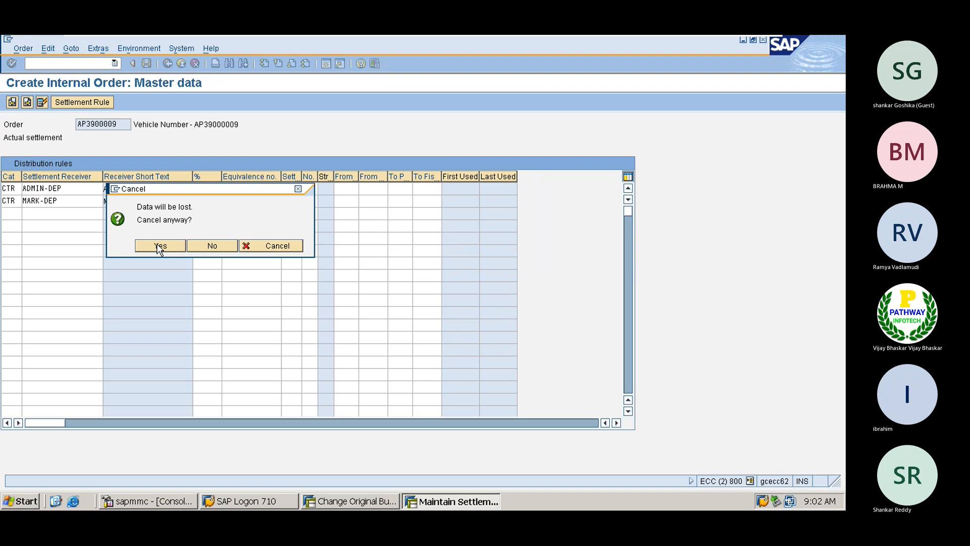
- Enter a CTR settlement line to ADMIN-DEP at 70%
click(73, 102)
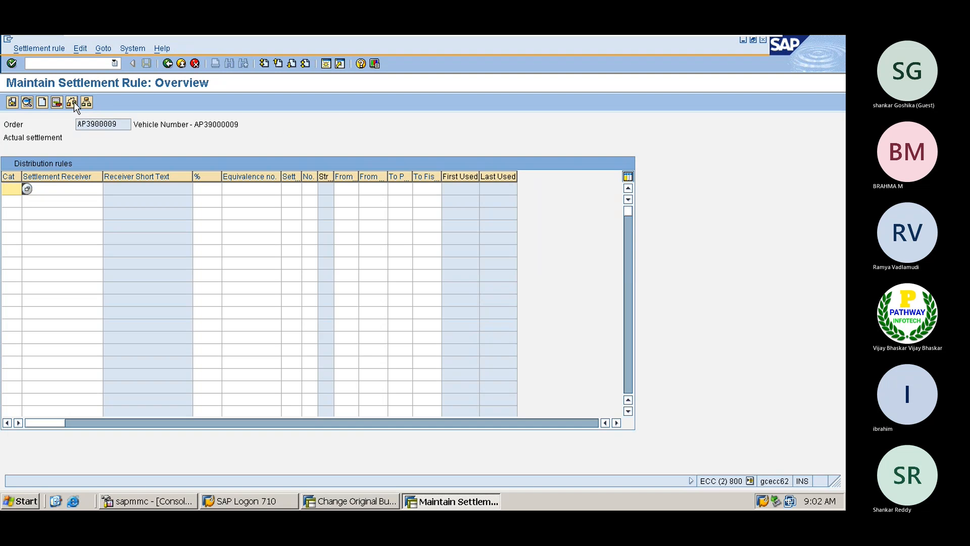
text(CTR)
key(Tab)
key(Down)
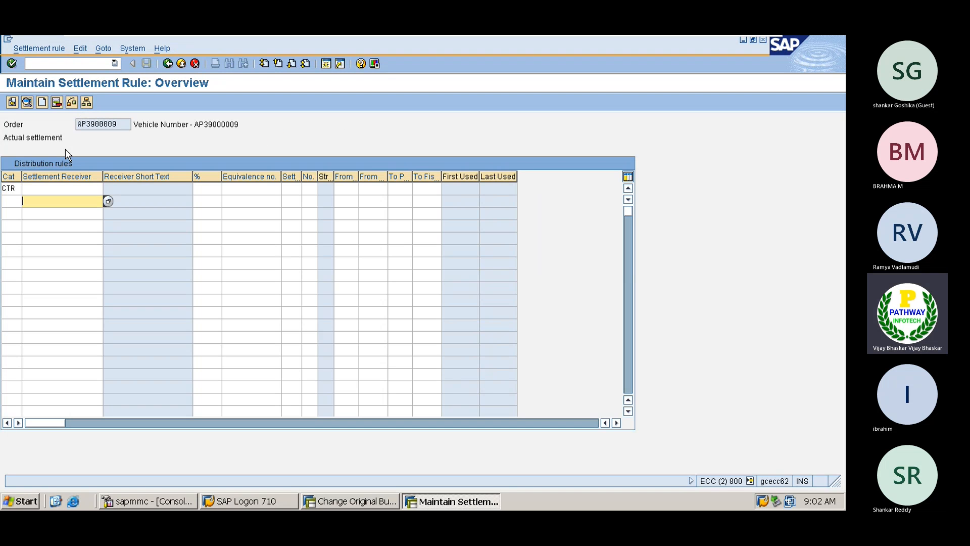
key(Up)
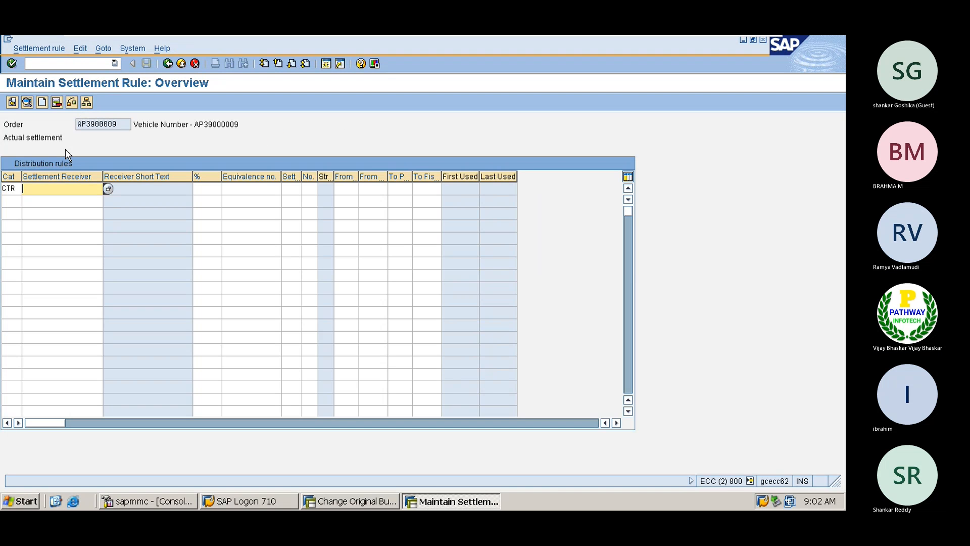
click(105, 190)
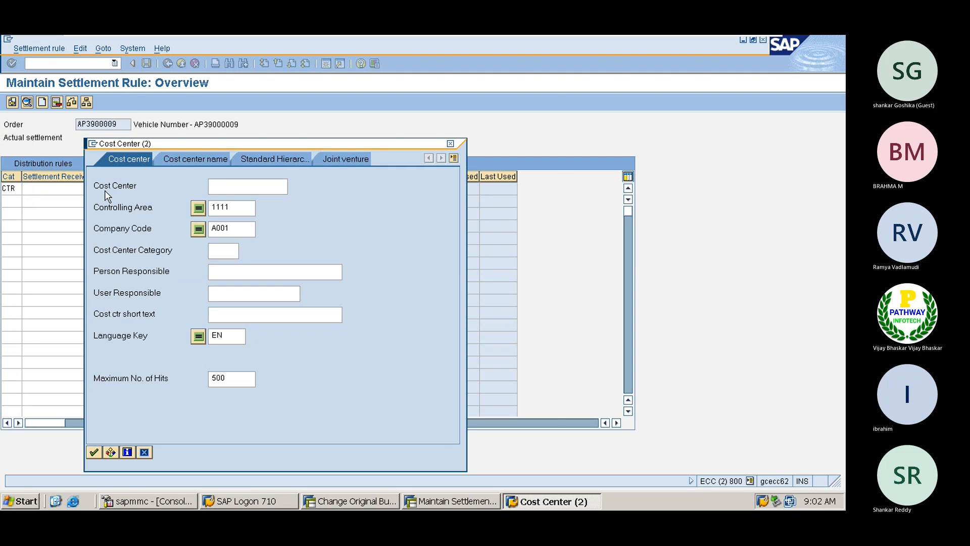
key(Return)
key(Return)
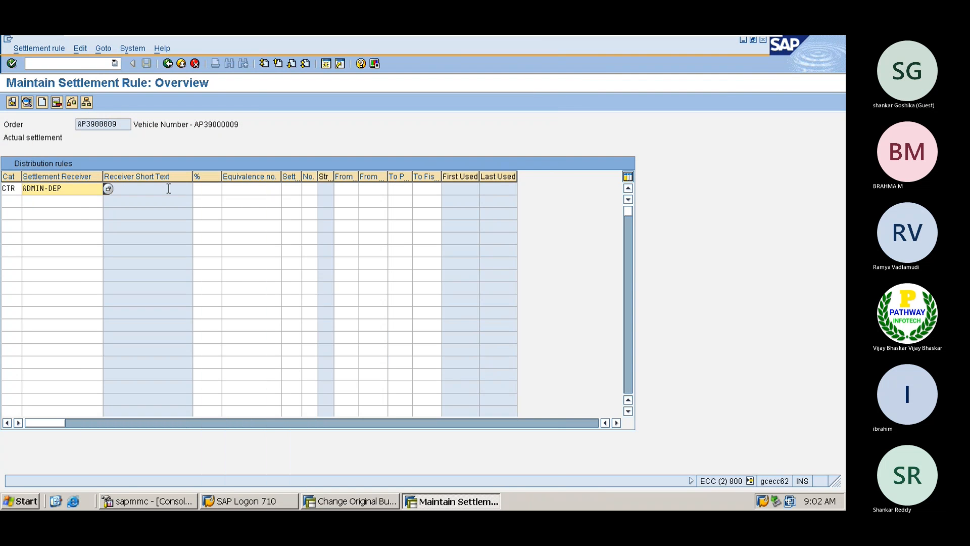
click(209, 190)
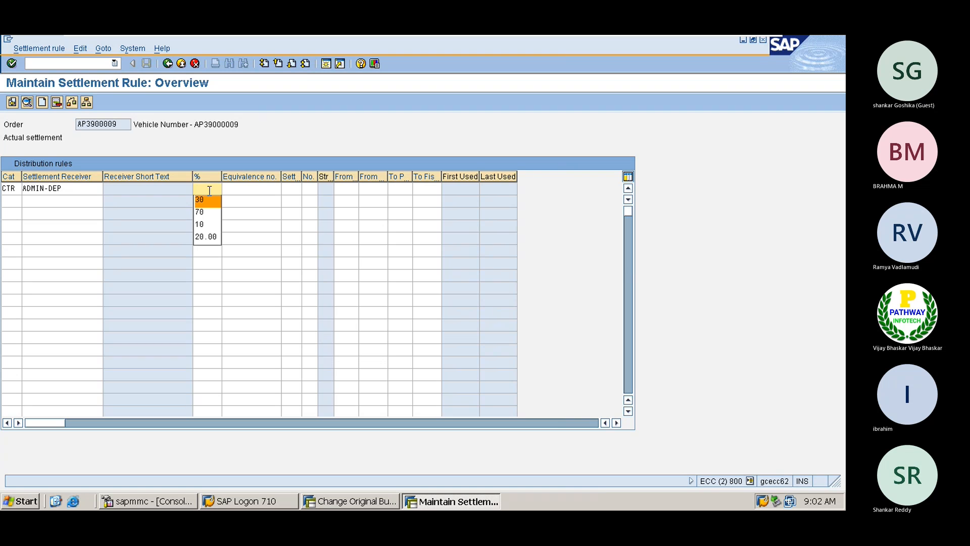
key(Down)
key(Return)
key(Return)
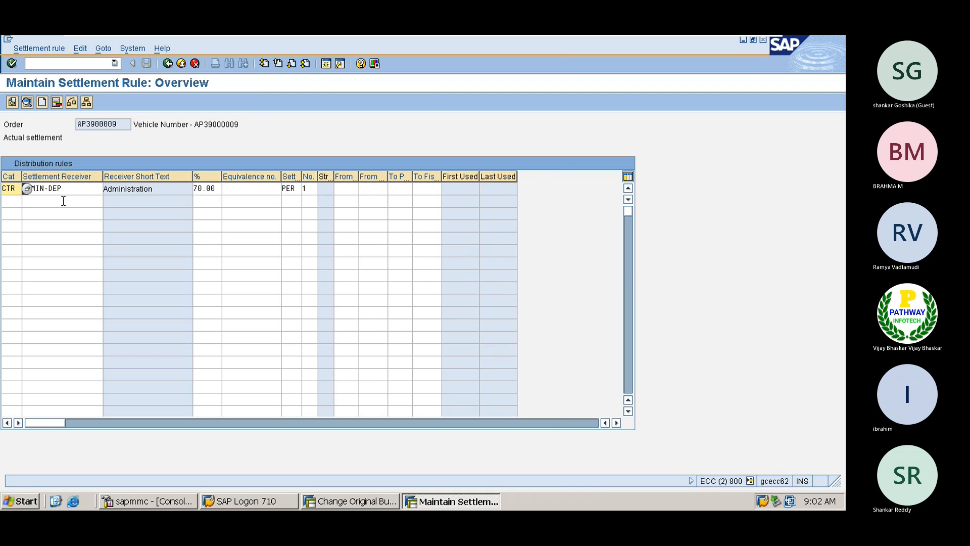
- Enter a second CTR settlement line to MARK-DEP at 30%
click(13, 200)
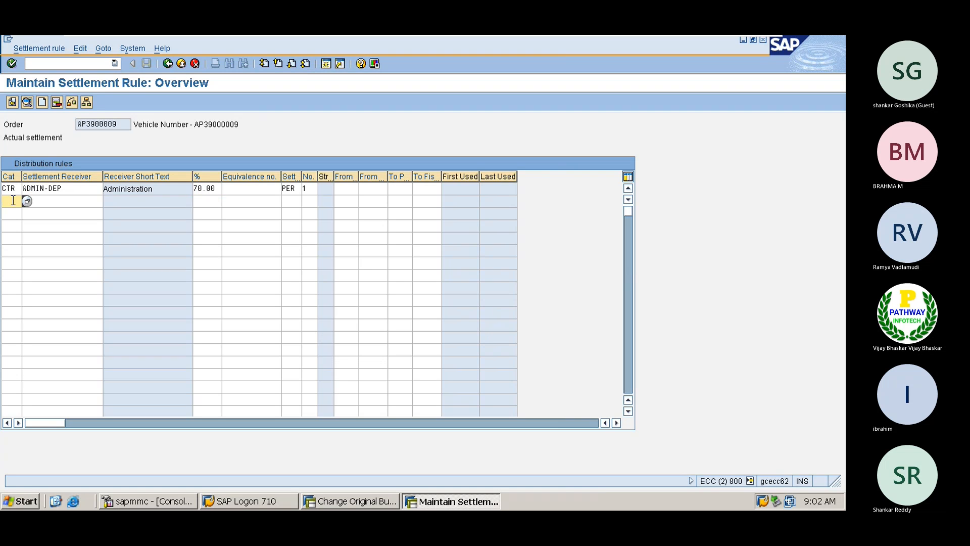
key(Down)
key(Return)
key(Tab)
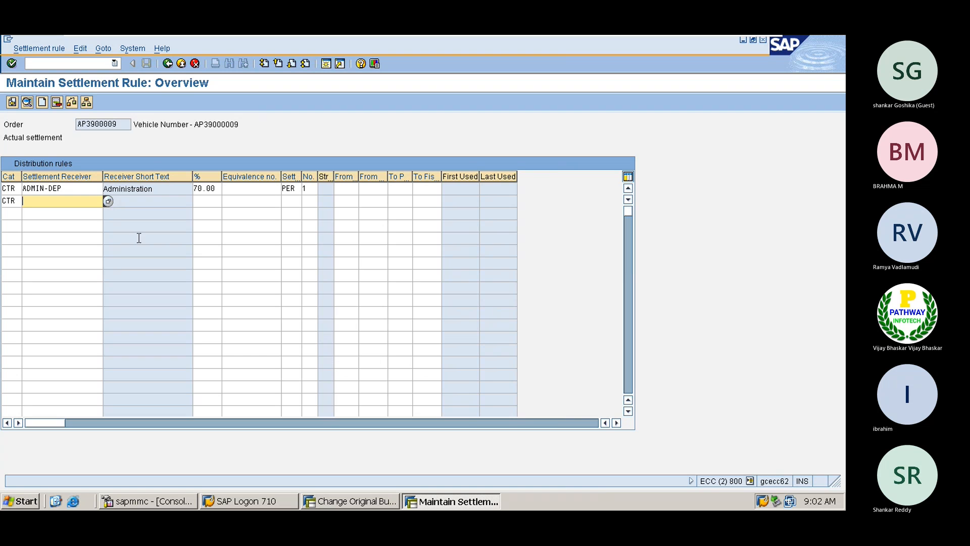
click(108, 202)
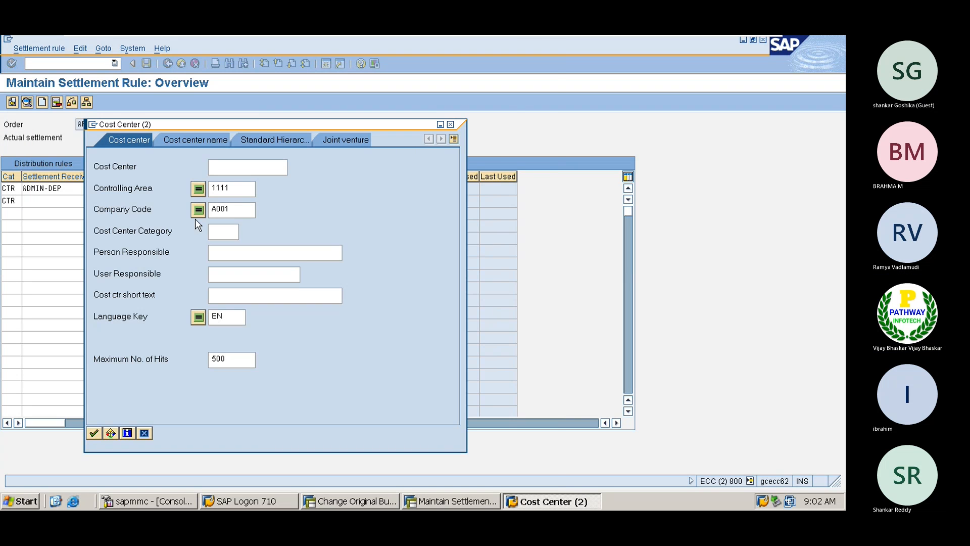
click(94, 433)
double_click(113, 137)
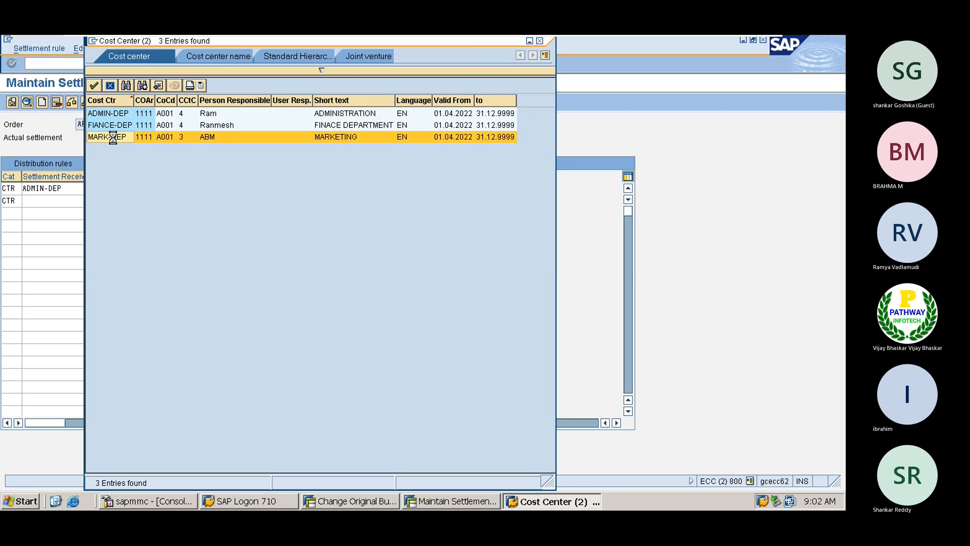
click(208, 199)
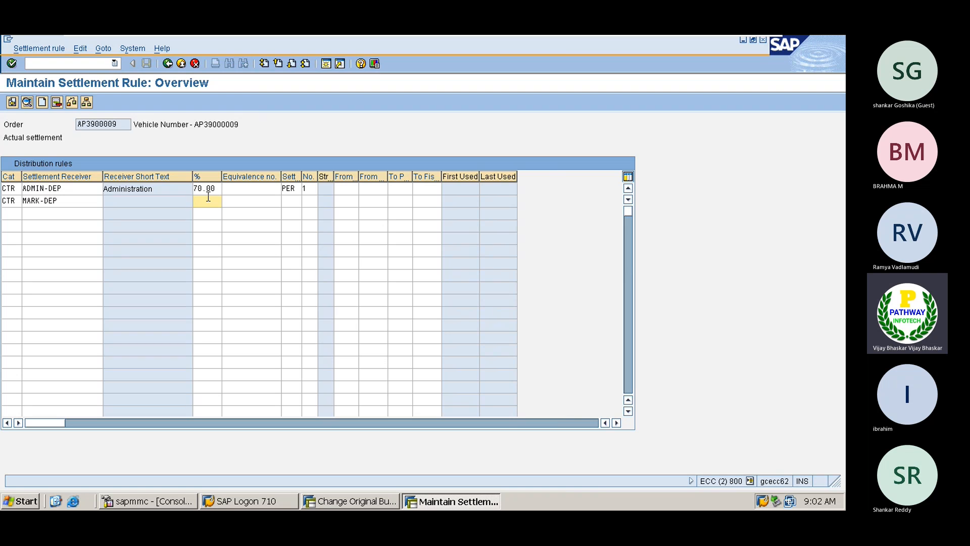
text(30)
key(Return)
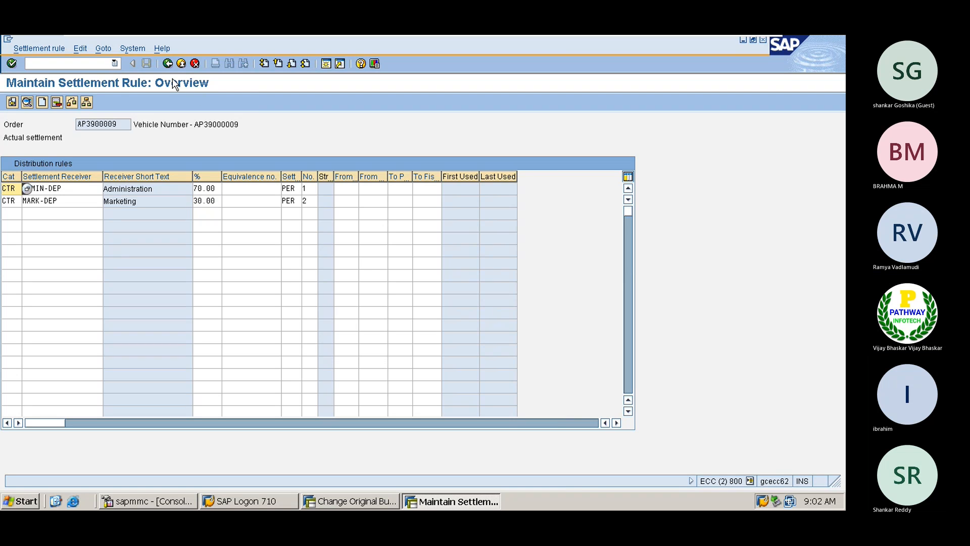
- Return to master data and save order AP3900009, accepting the profit center warning
click(13, 102)
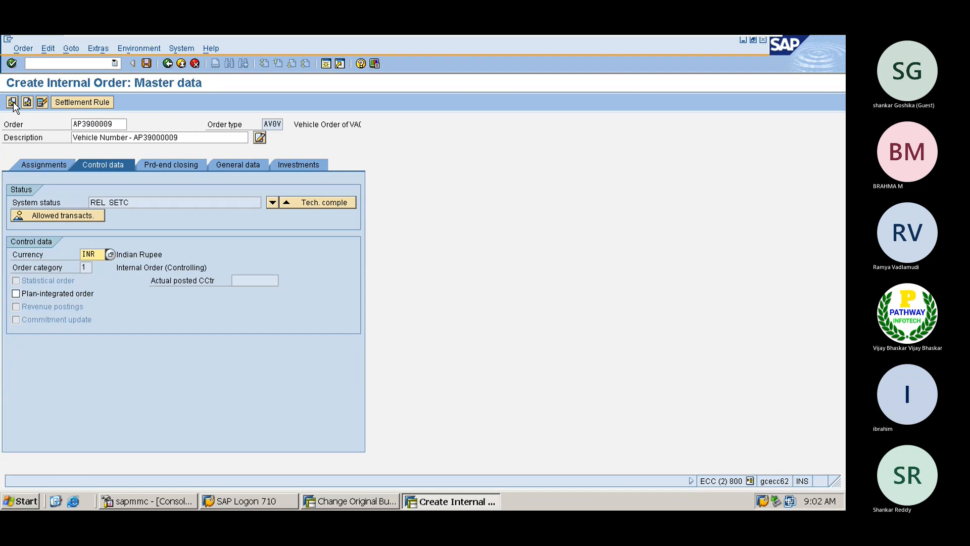
click(146, 63)
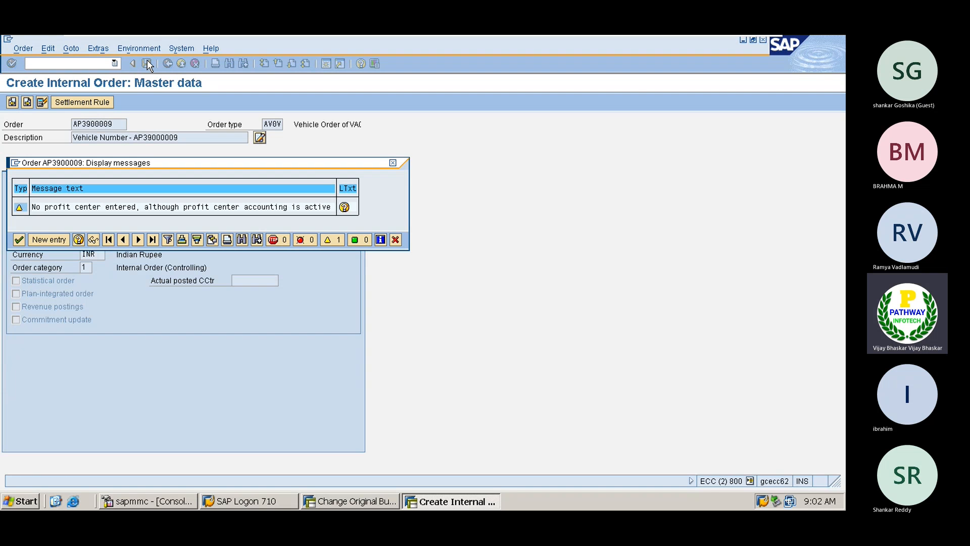
click(19, 238)
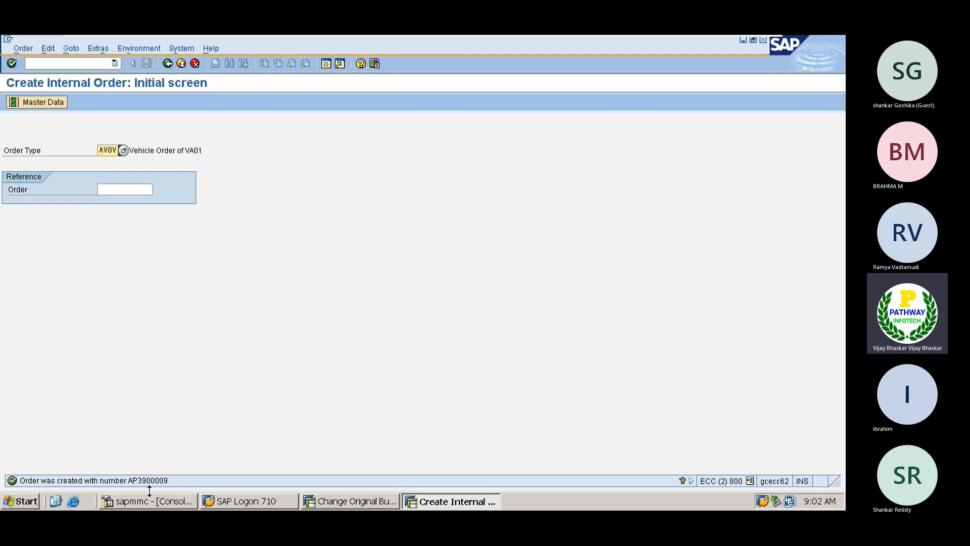
- Enter a 10,000.00 INR original budget for the order in KO22
click(85, 64)
text(/nko22)
key(Return)
key(Return)
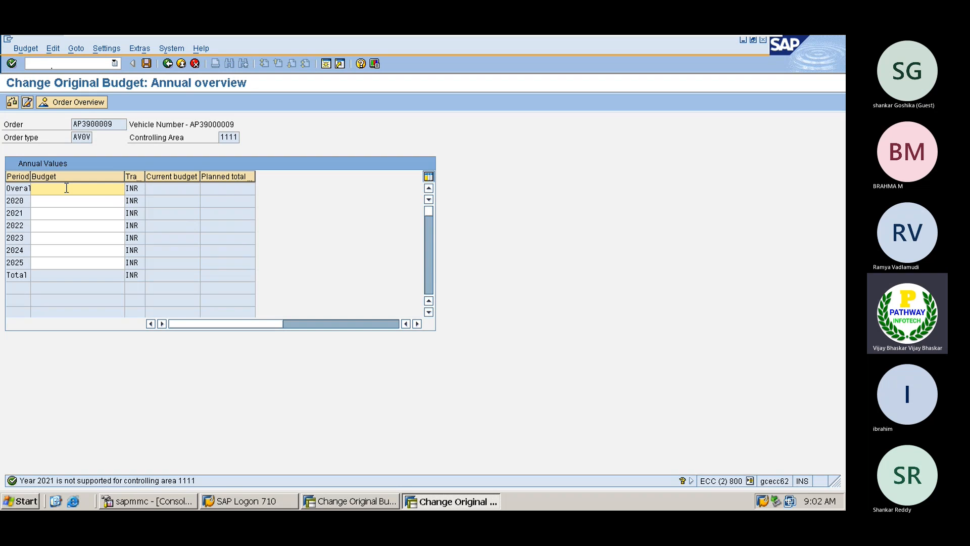
text(10000)
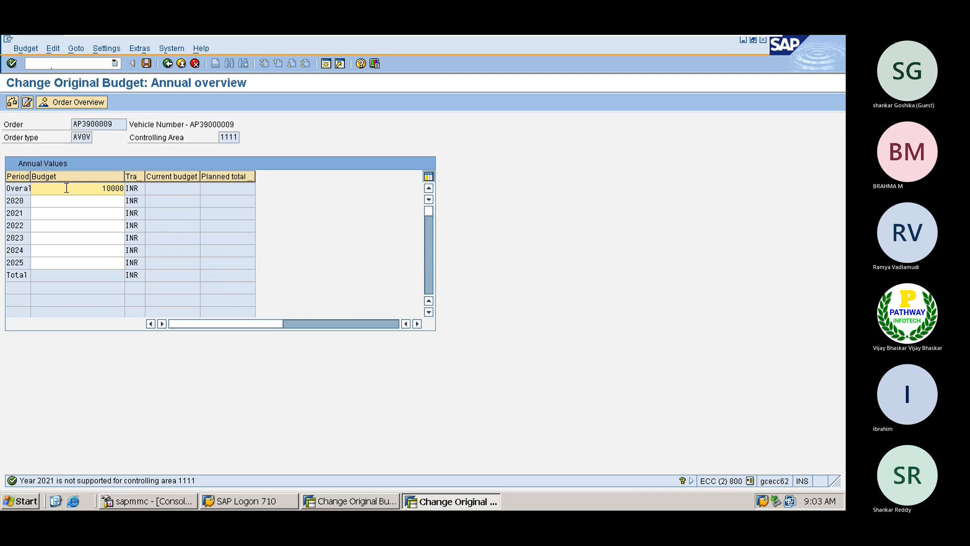
key(Return)
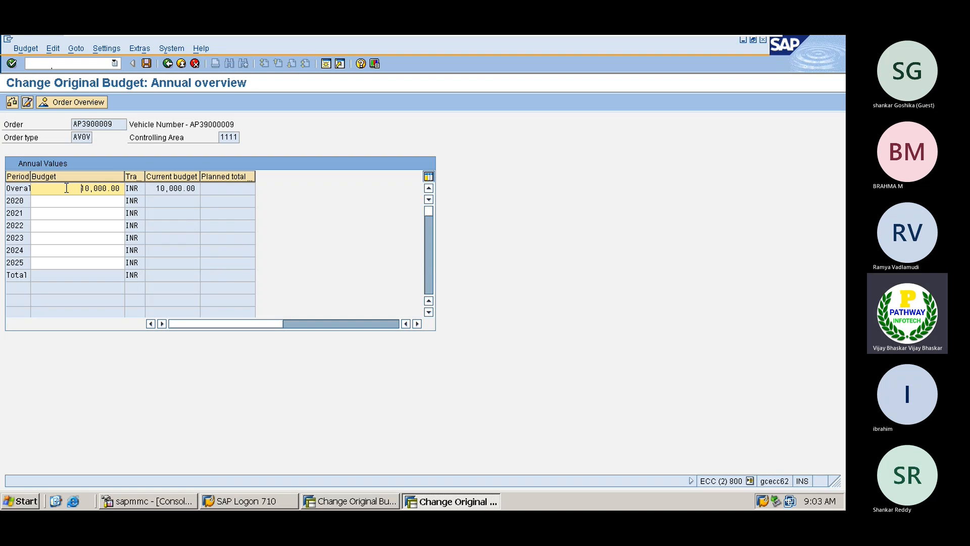
click(87, 107)
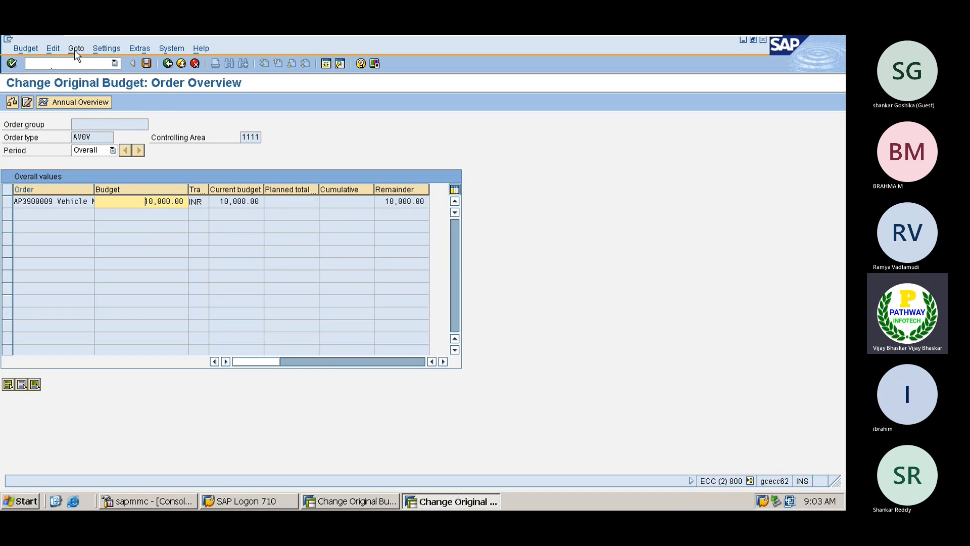
- Activate availability control and save the budget, confirming the warning
click(54, 48)
mouse_move(74, 53)
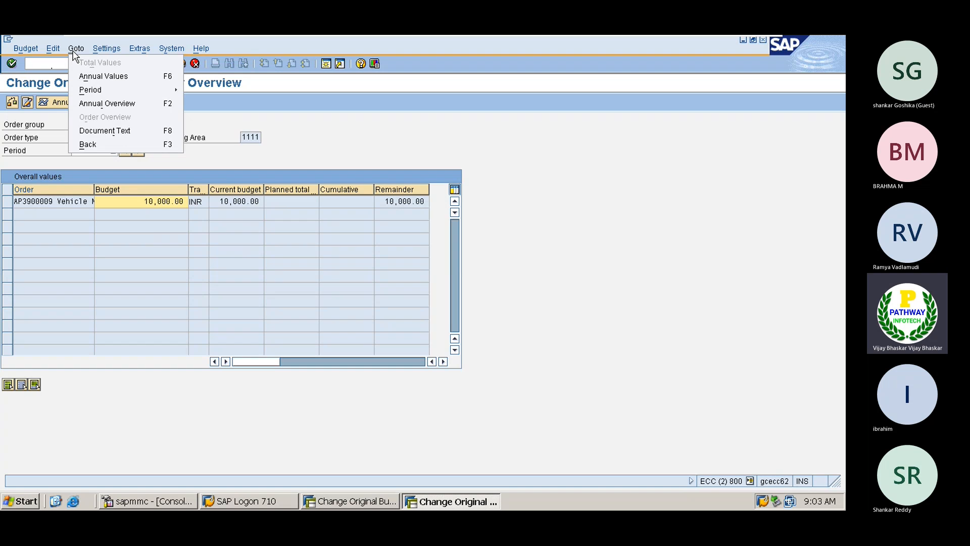
mouse_move(138, 49)
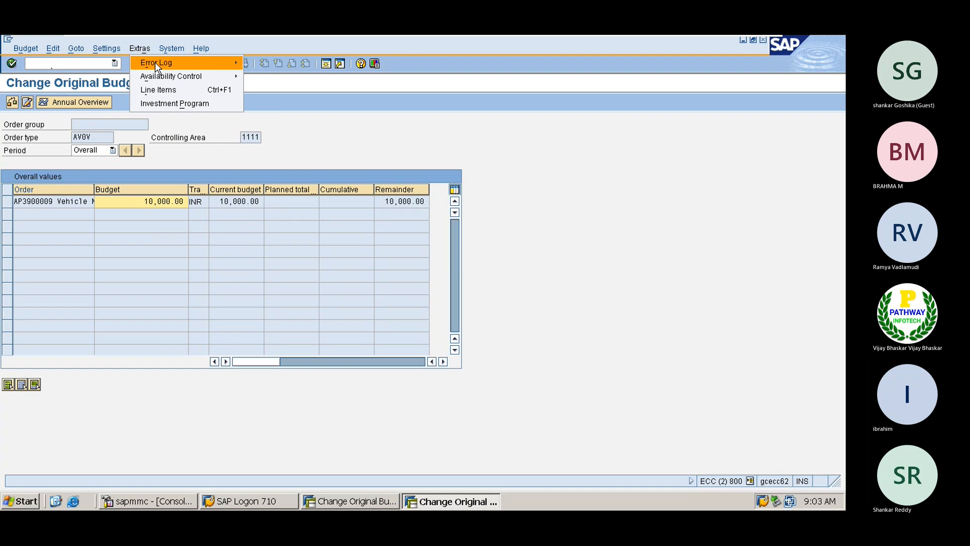
mouse_move(199, 75)
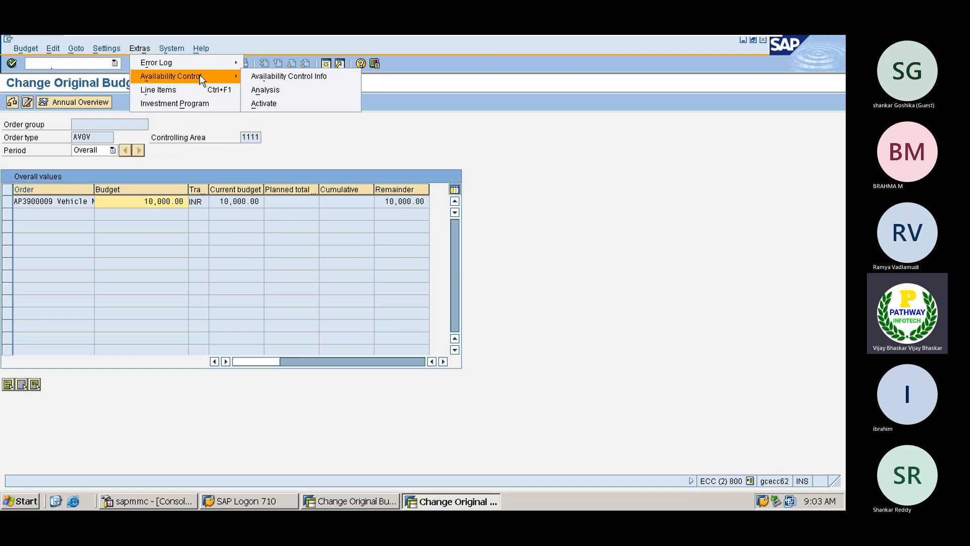
click(271, 103)
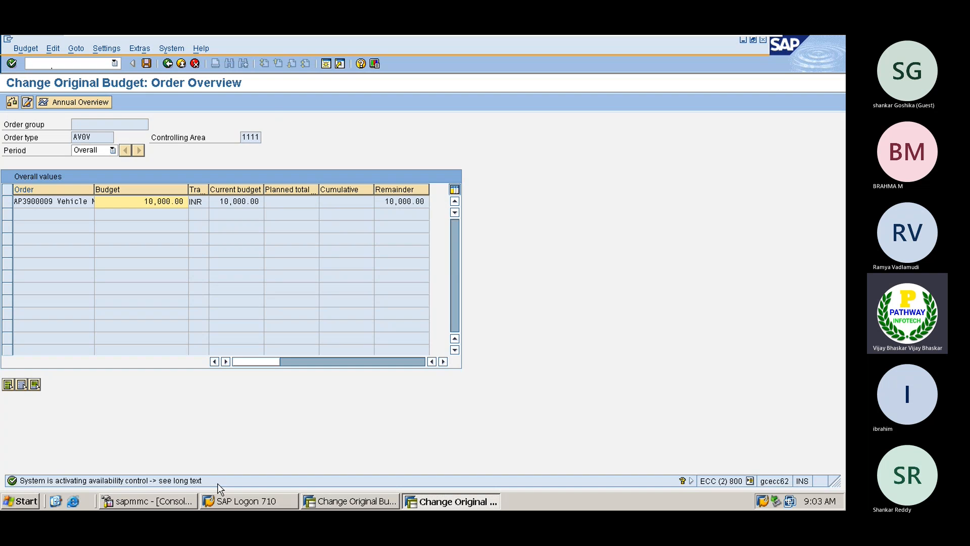
click(146, 63)
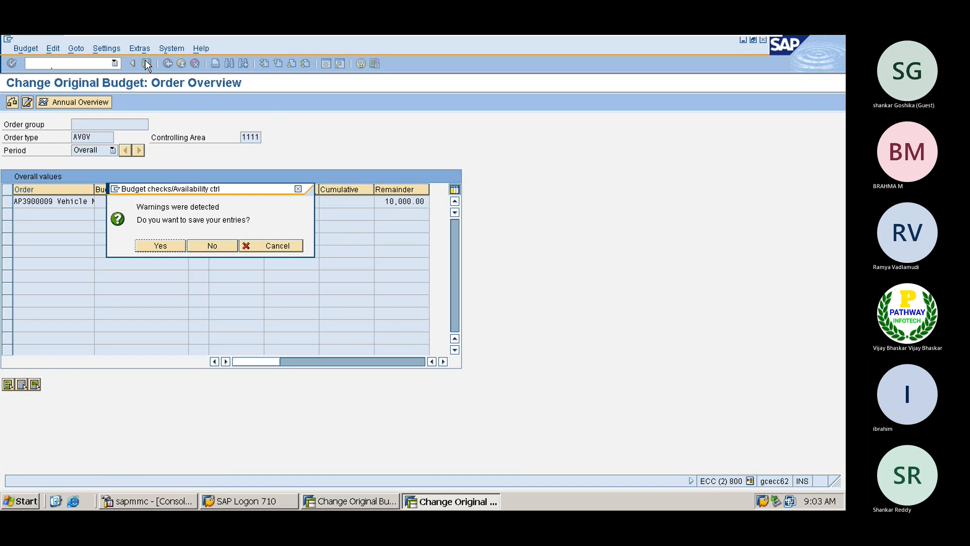
click(158, 248)
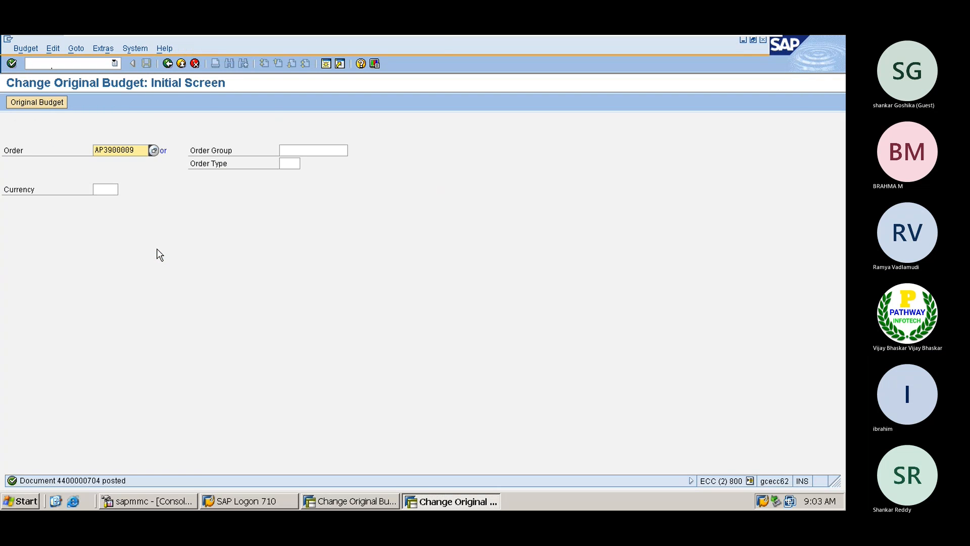
- Admit the guest waiting in the Teams meeting lobby
mouse_move(442, 35)
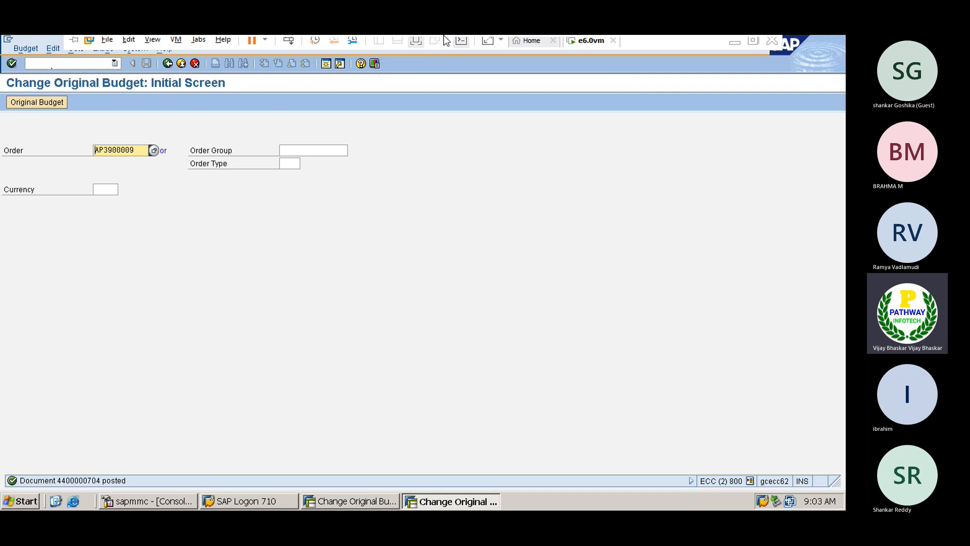
click(737, 45)
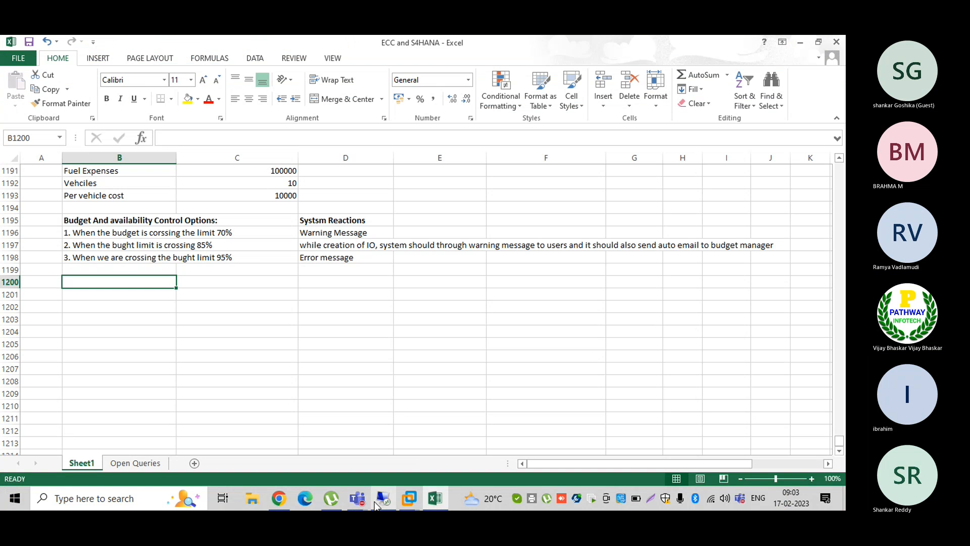
click(357, 498)
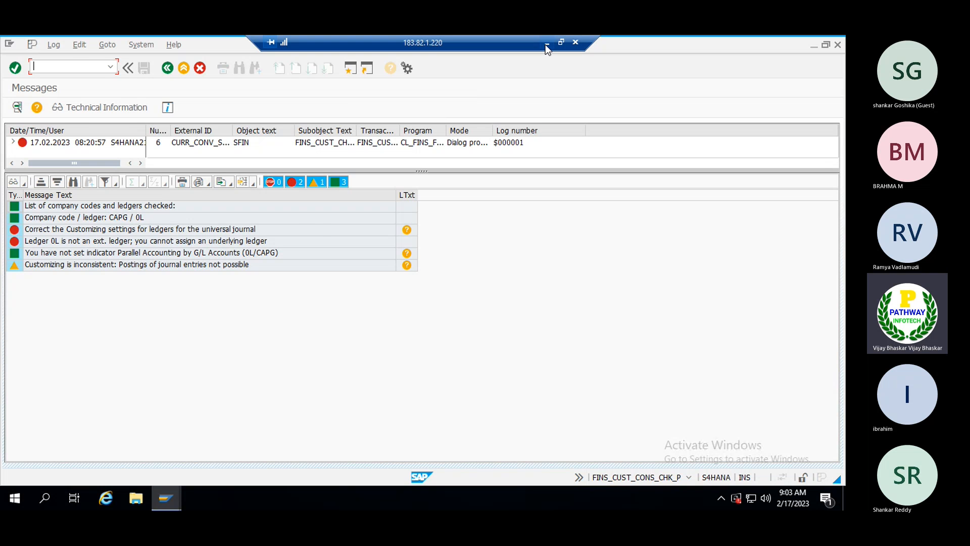
click(546, 43)
mouse_move(357, 498)
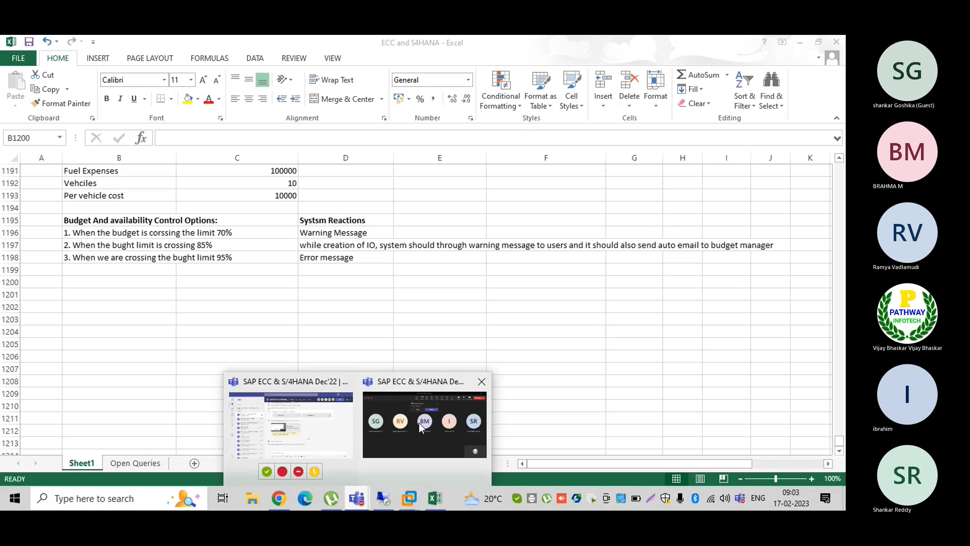
click(419, 422)
click(461, 159)
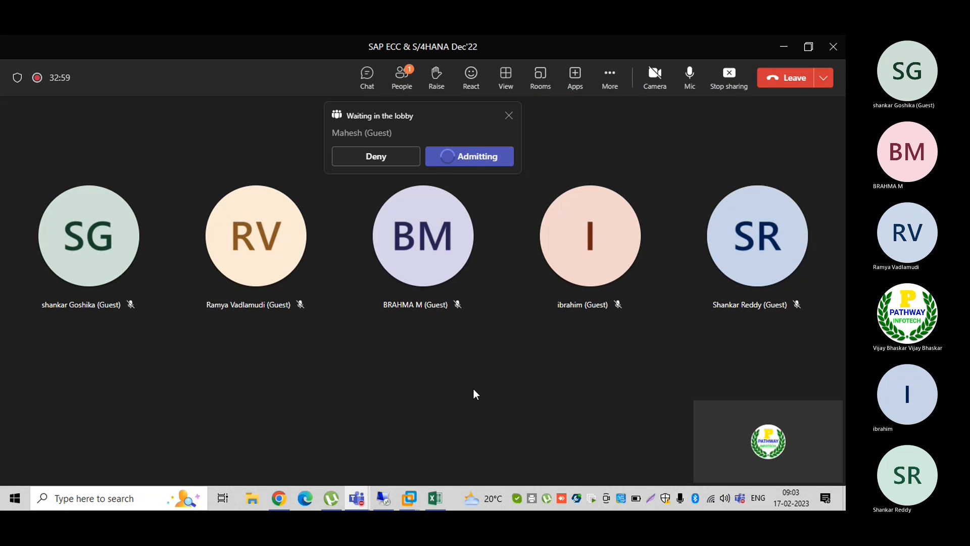
- Return to the SAP Change Original Budget screen for order AP3900009
click(408, 499)
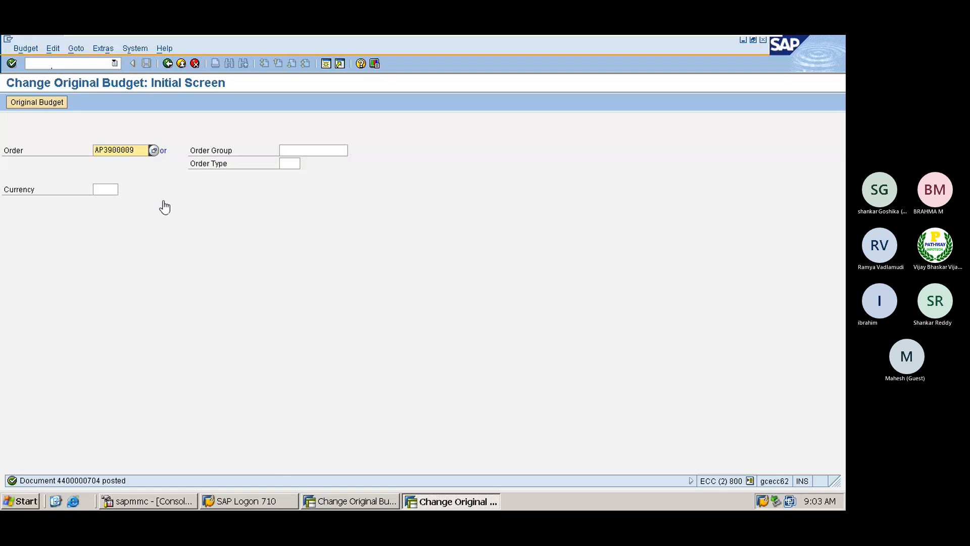
click(336, 502)
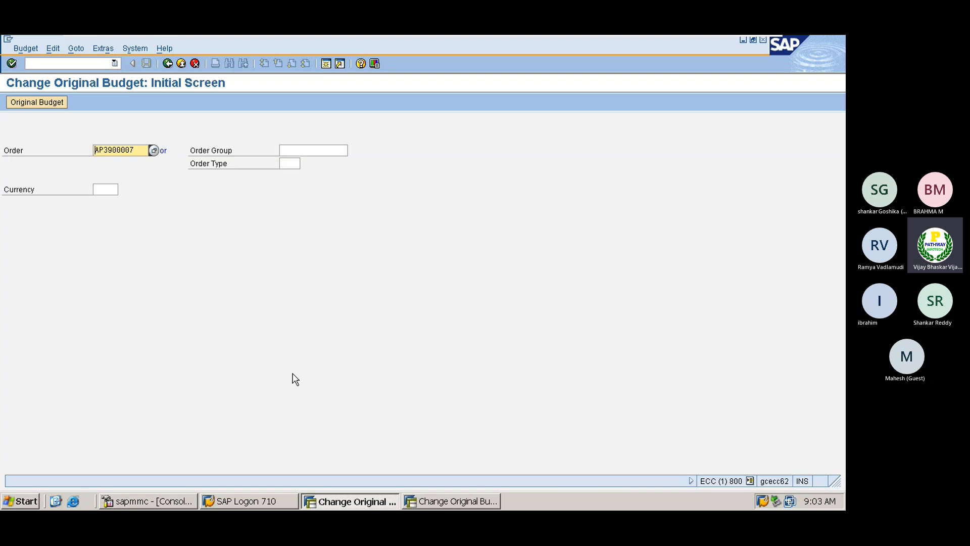
click(470, 502)
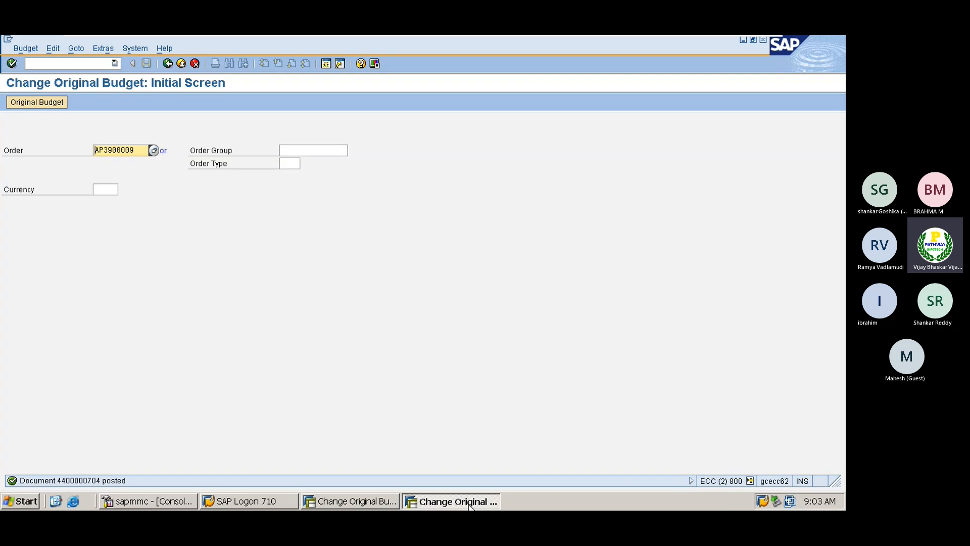
- Start a G/L posting with /nf-02, document date 17.02.2023, debit account 400310
click(59, 64)
text(/nf)
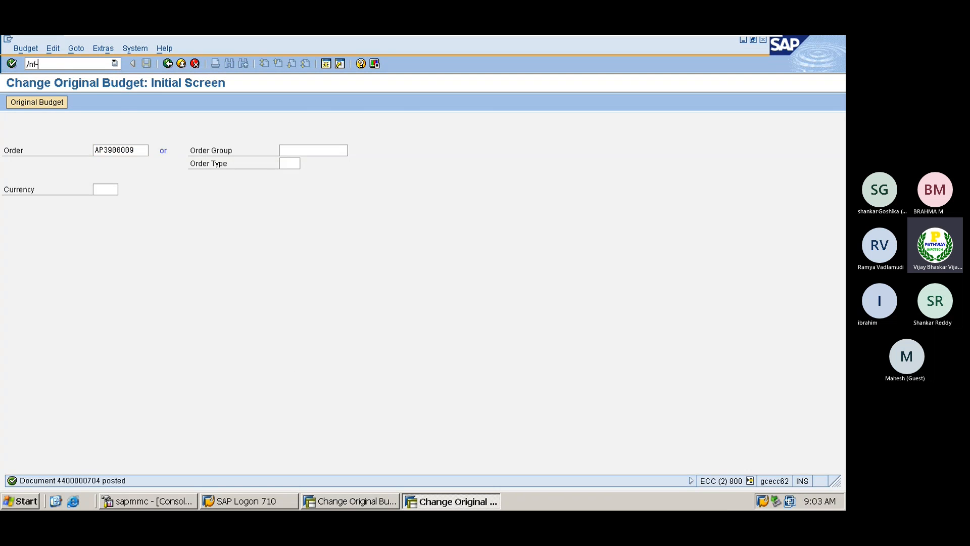
text(-02)
key(Return)
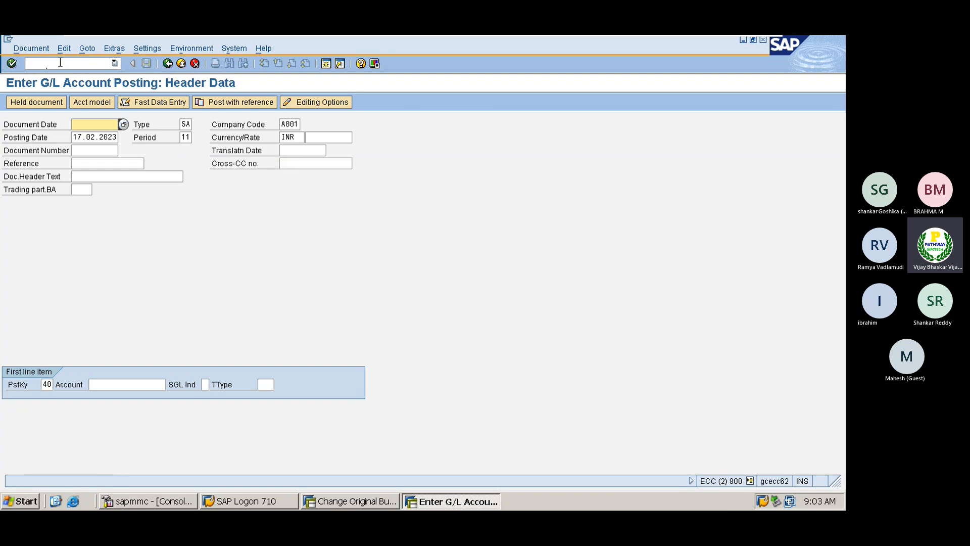
click(89, 125)
click(89, 134)
click(126, 384)
click(117, 408)
key(Return)
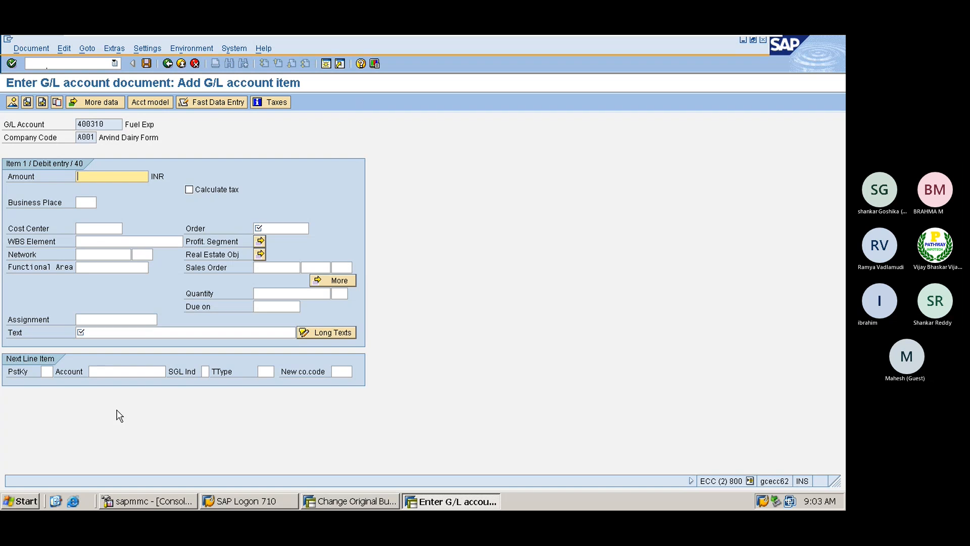
- Enter the 10000 debit amount and assign order AP3900009 from the order search
click(103, 176)
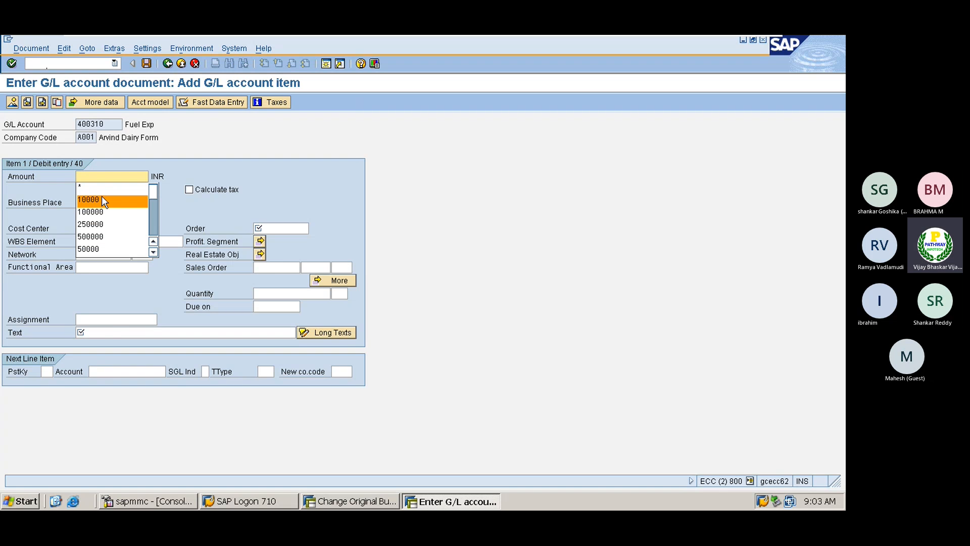
click(101, 199)
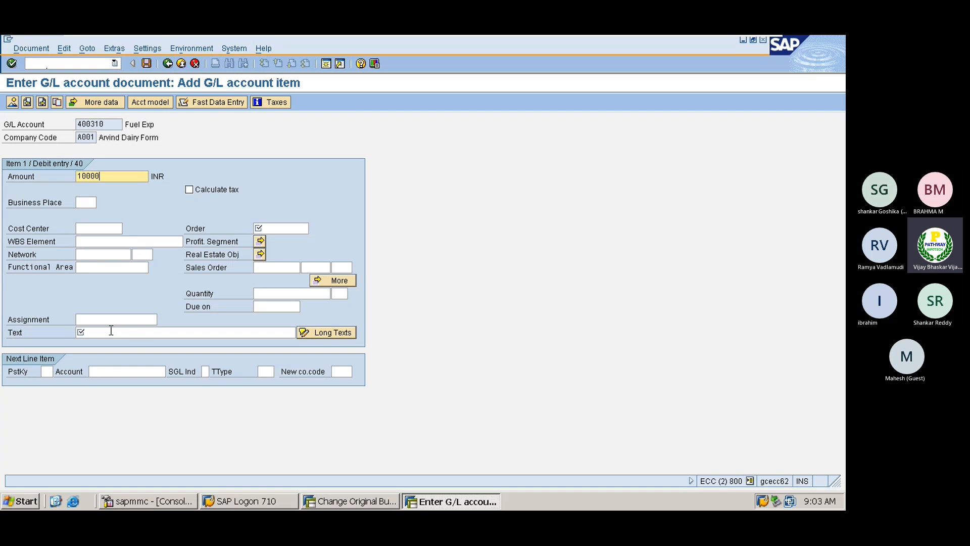
click(276, 227)
click(308, 227)
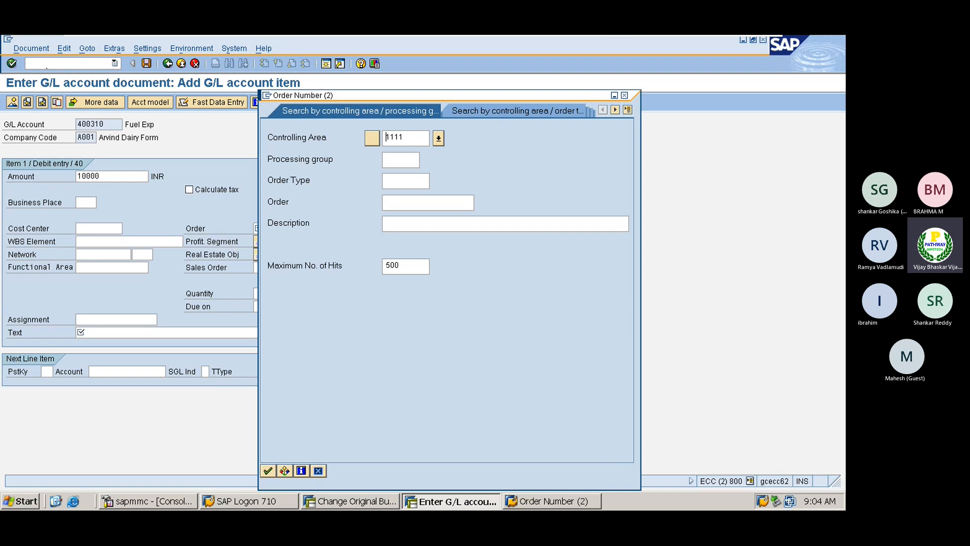
key(Return)
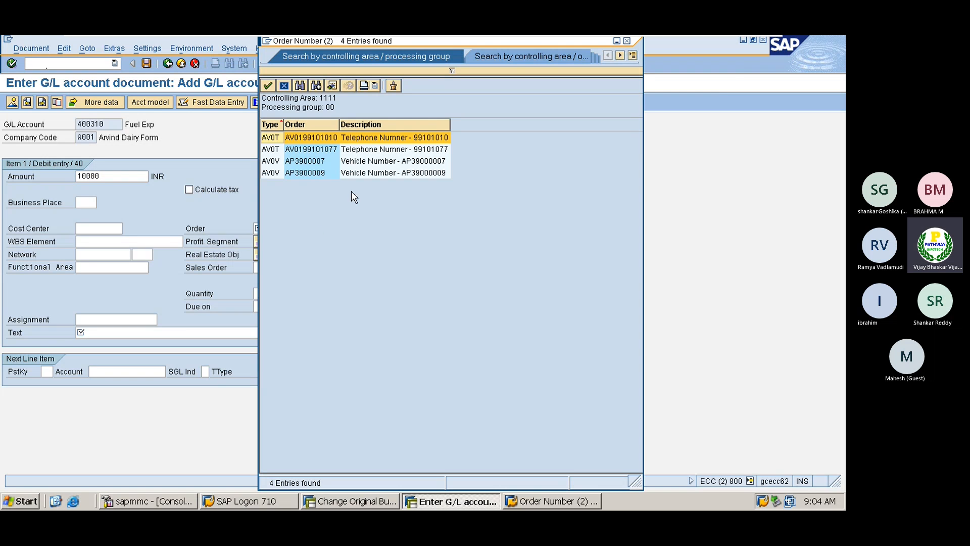
click(317, 172)
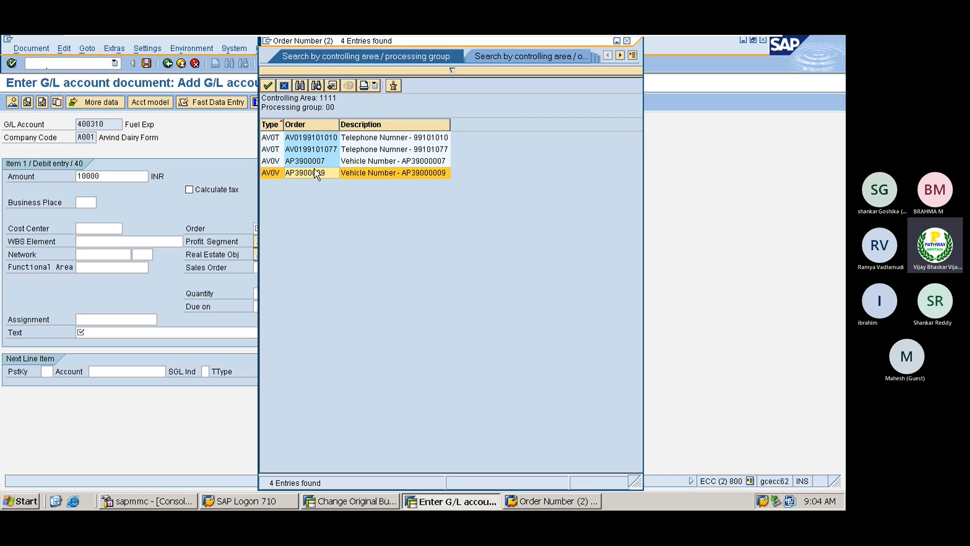
double_click(316, 172)
- Add a posting key 50 credit line to 200105 HDFC Bank Account, value date 17.02.2023
click(46, 371)
click(58, 371)
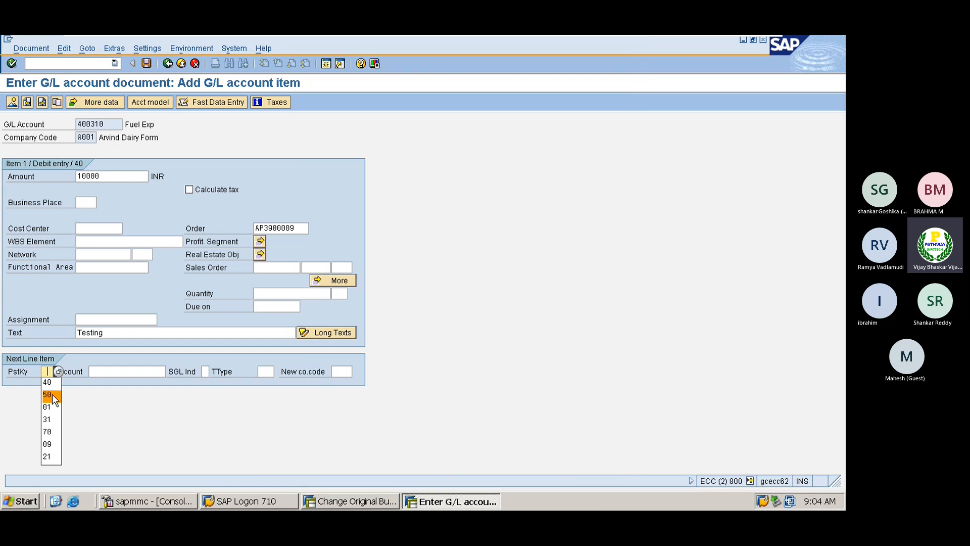
click(52, 393)
click(112, 372)
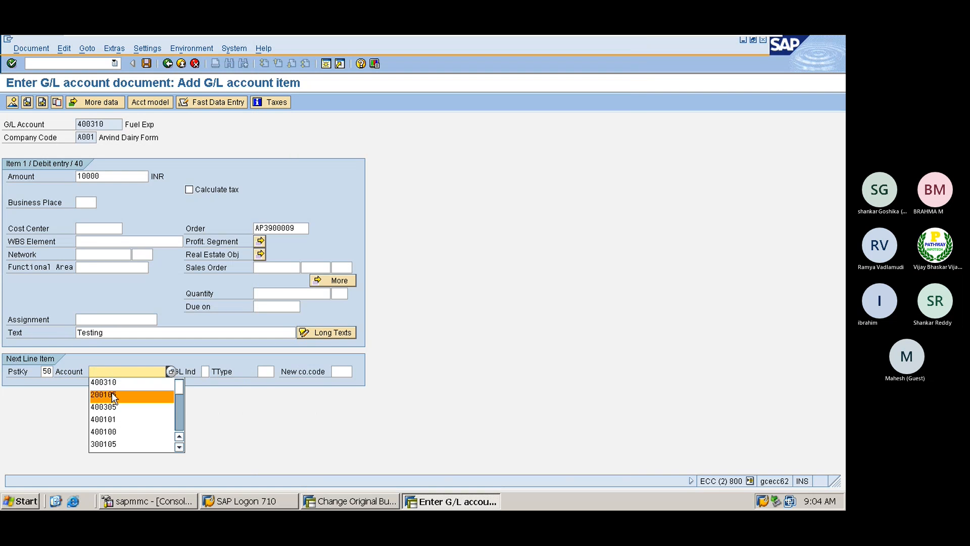
click(112, 395)
key(Return)
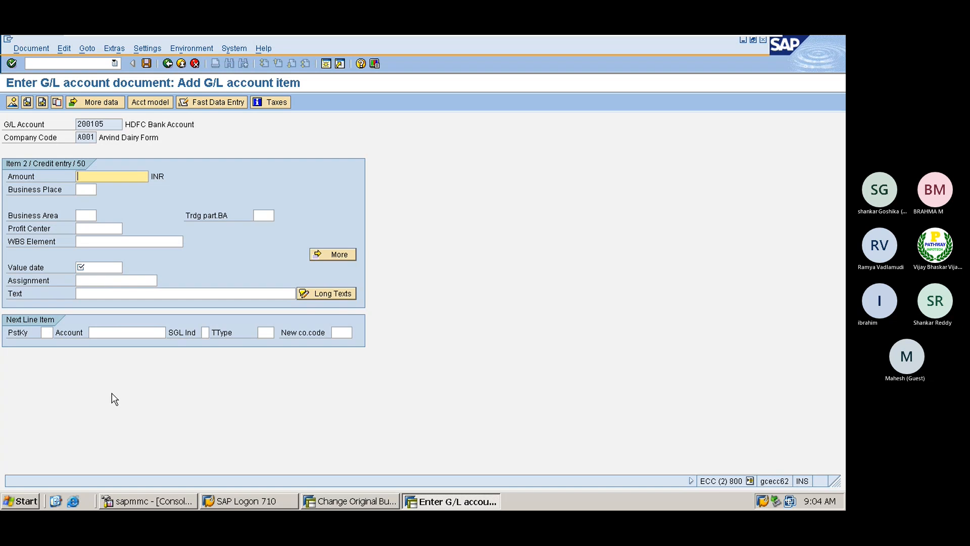
key(Down)
key(Down)
key(Down)
key(Down)
key(Down)
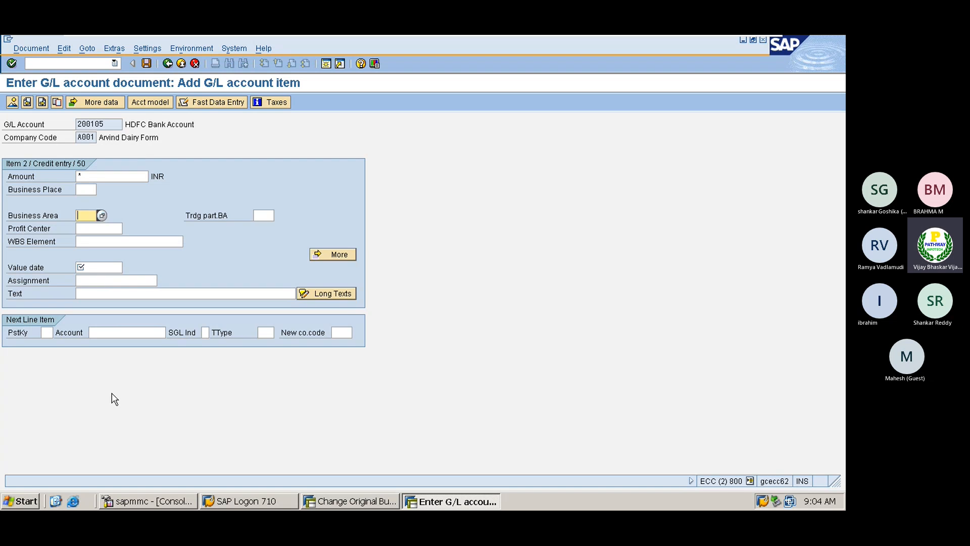
text(17.02.2023)
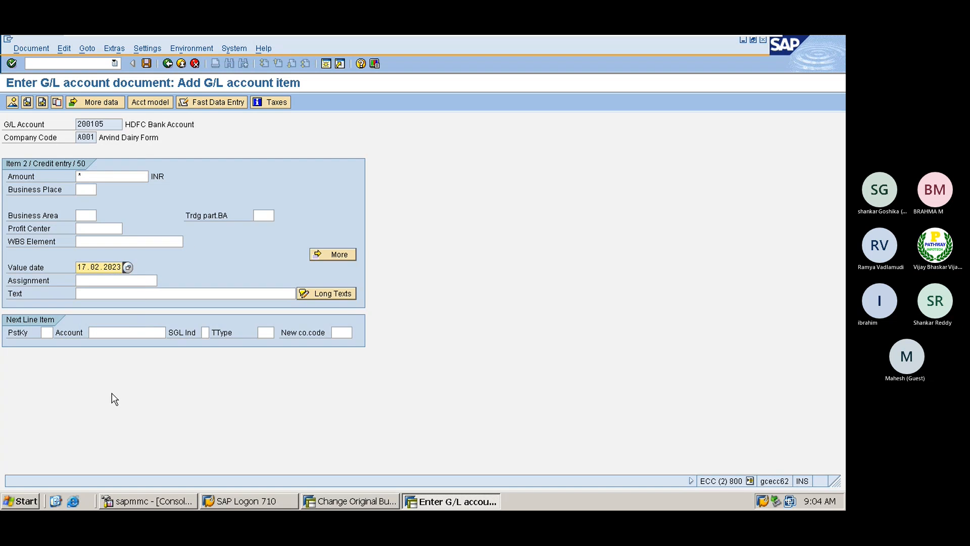
key(Down)
key(Down)
text(+)
key(Return)
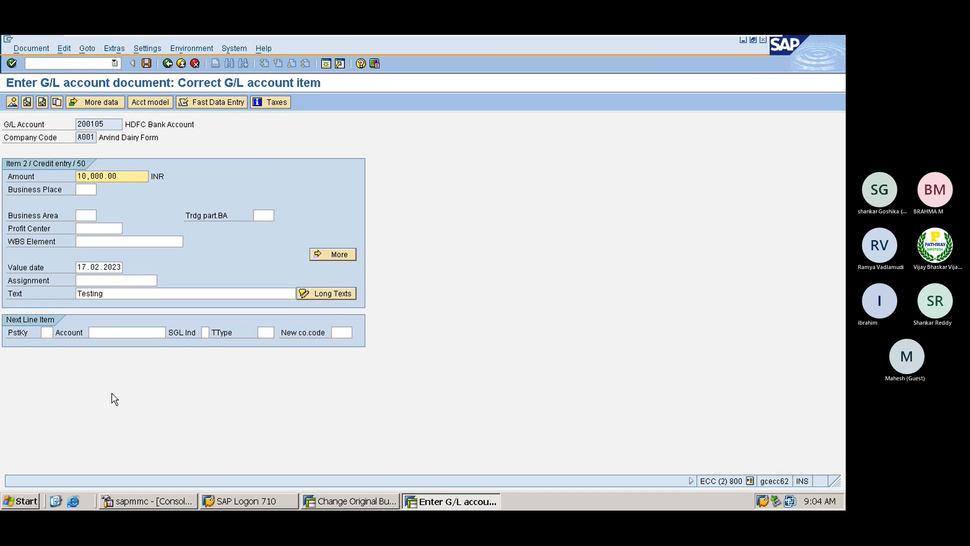
- Simulate the document and save it, triggering the AP3900009 budget exceeded message
click(31, 49)
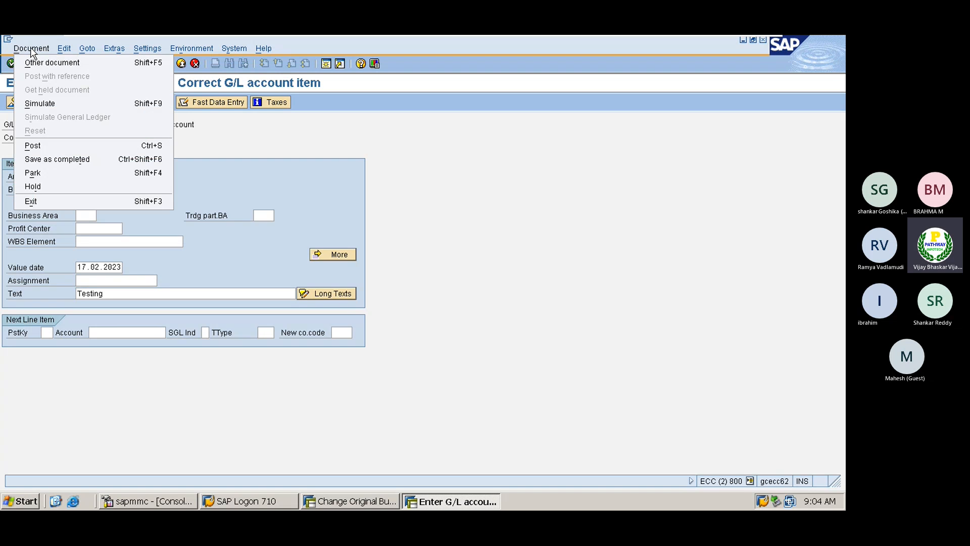
click(36, 102)
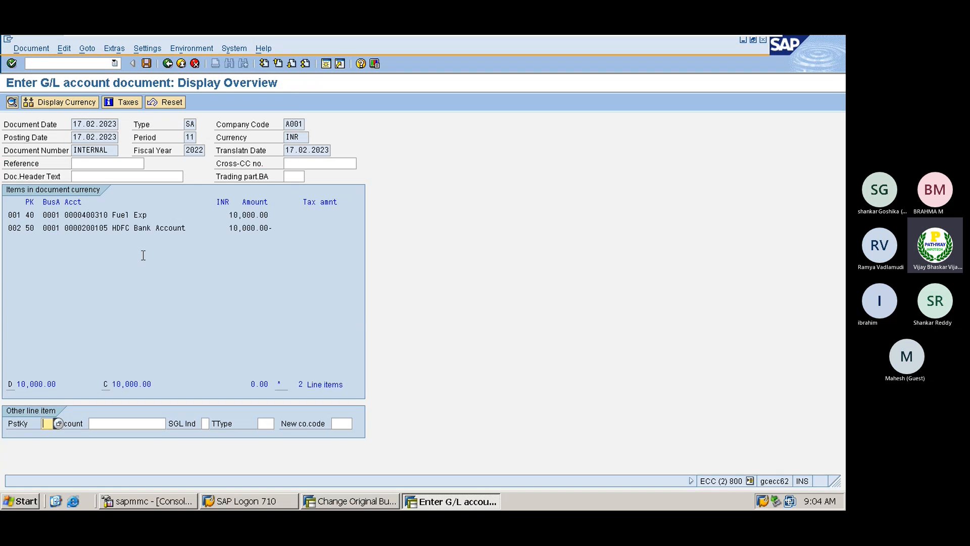
click(147, 64)
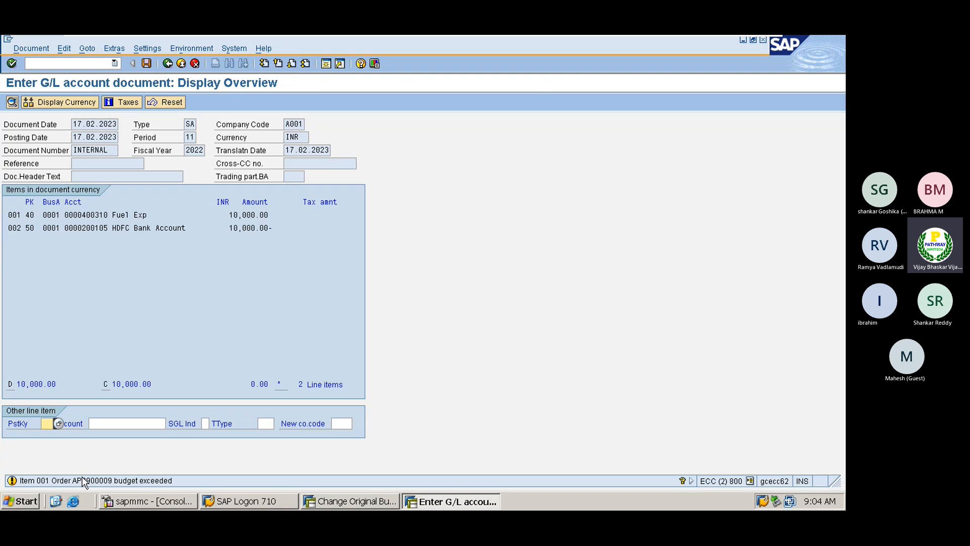
click(343, 505)
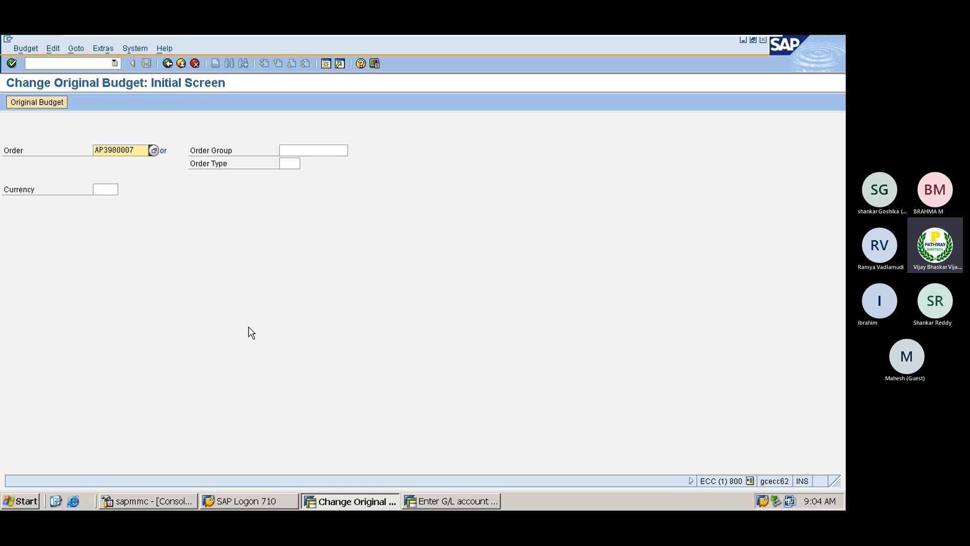
- Minimise the full-screen VMware SAP session using its toolbar's Minimize button
click(54, 63)
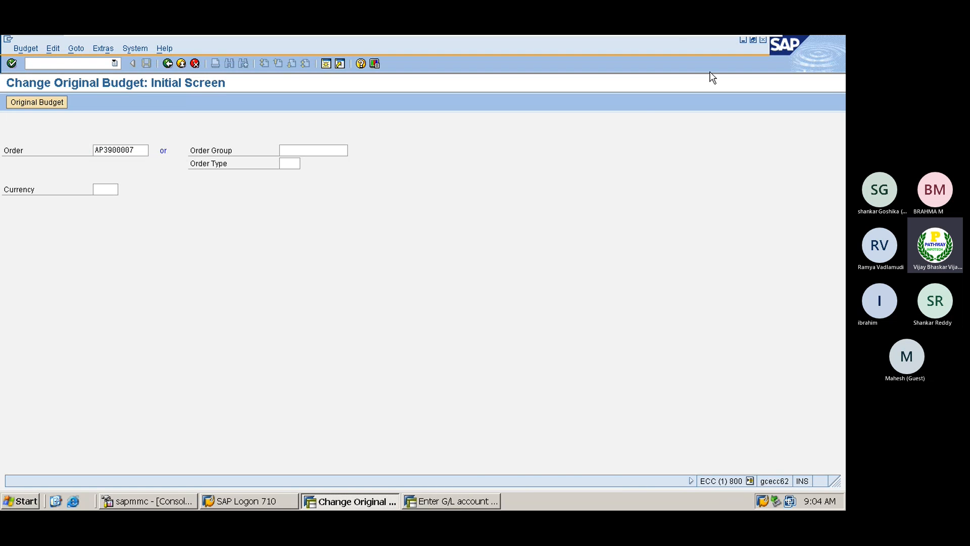
mouse_move(672, 35)
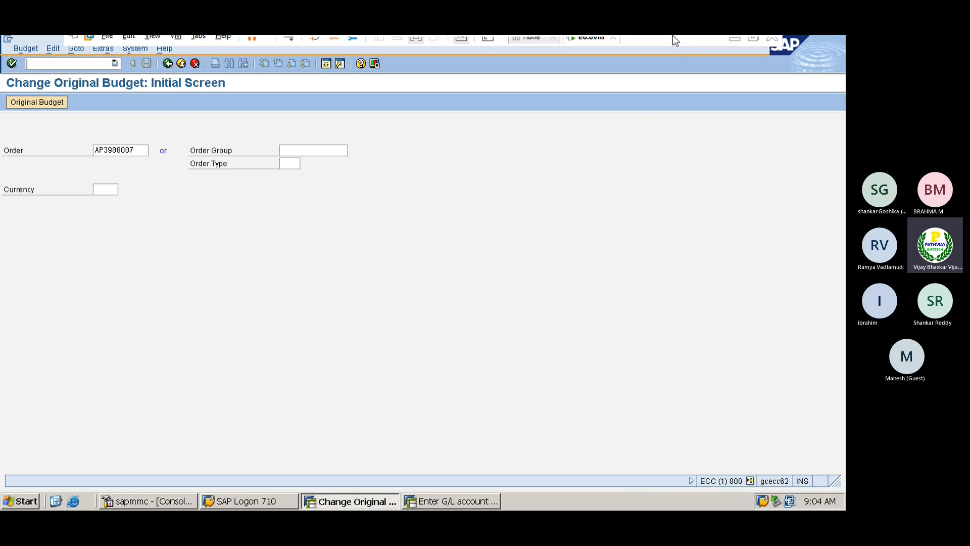
click(735, 44)
- Show the Excel availability control notes, then switch back to the e6.0vm SAP session
click(435, 500)
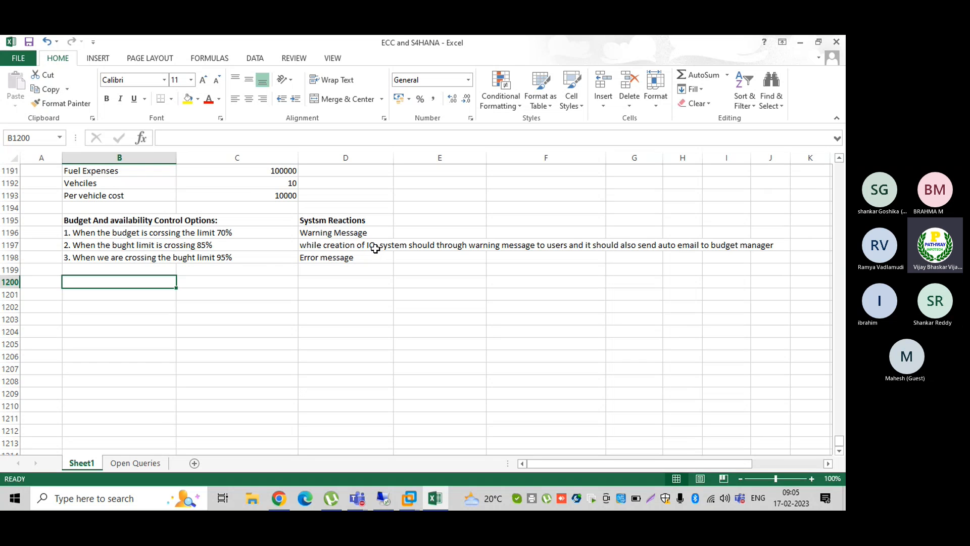
click(411, 497)
click(460, 430)
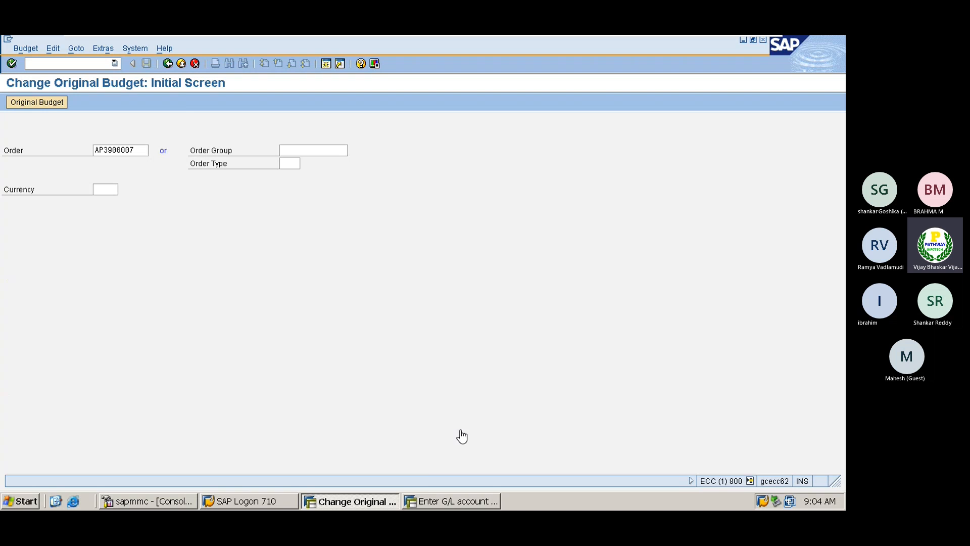
- Save the pending 10,000 INR fuel expense document, then return to Change Original Budget
click(453, 502)
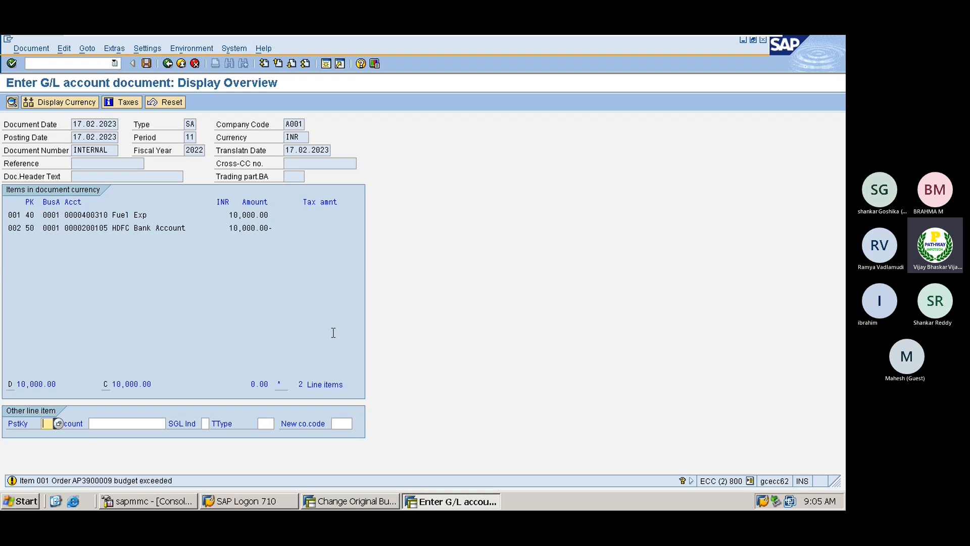
key(ctrl+s)
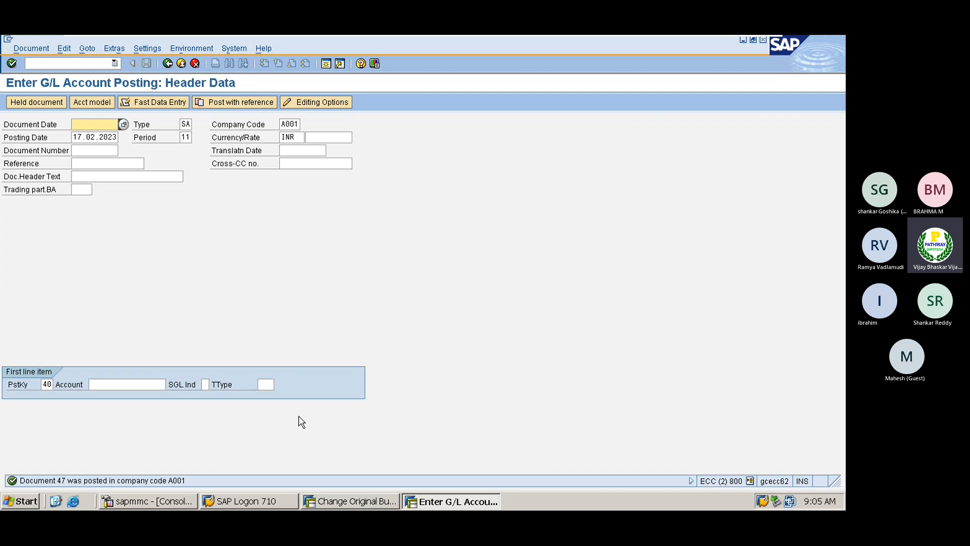
click(331, 501)
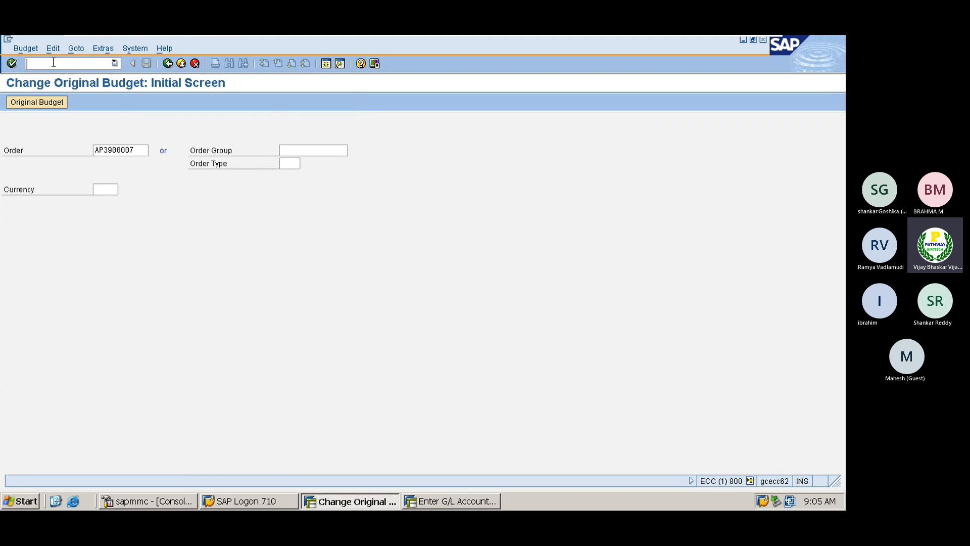
- In Business Workplace's unread inbox, open the AP3900009 budget-exceeded mail for 10,000.00 INR
key(F3)
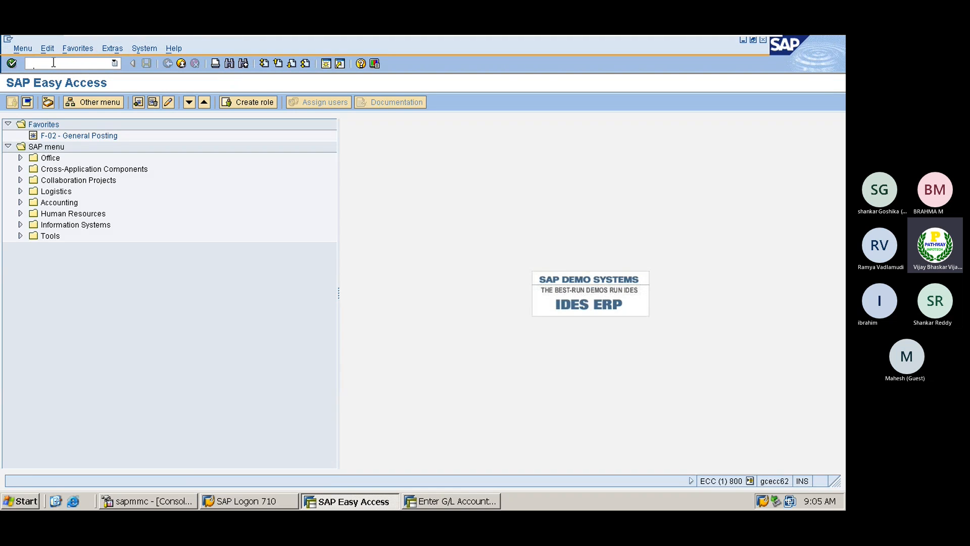
click(48, 103)
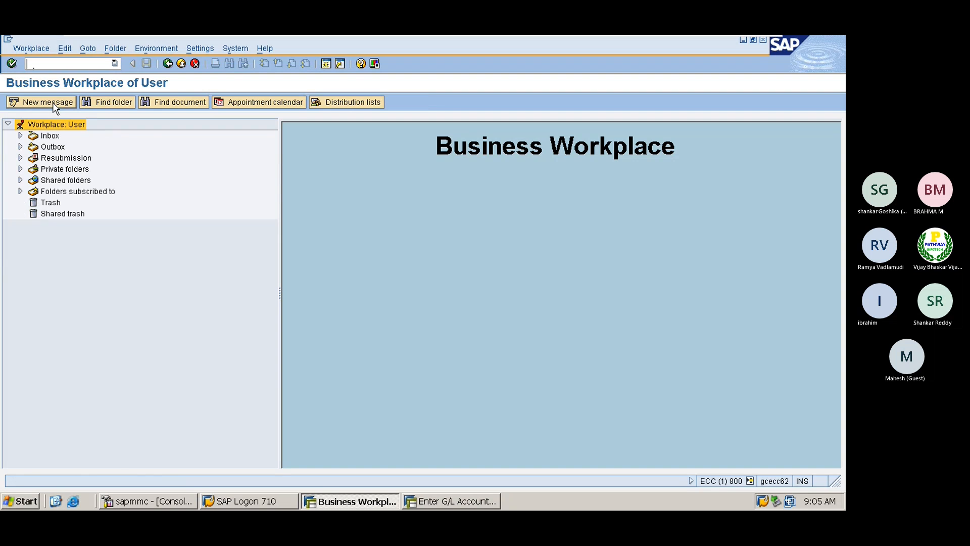
click(20, 135)
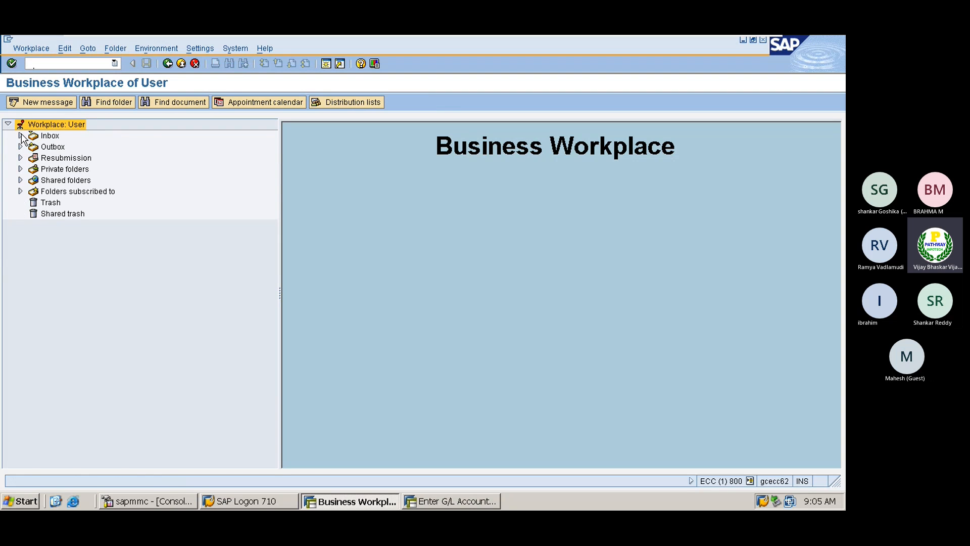
click(65, 149)
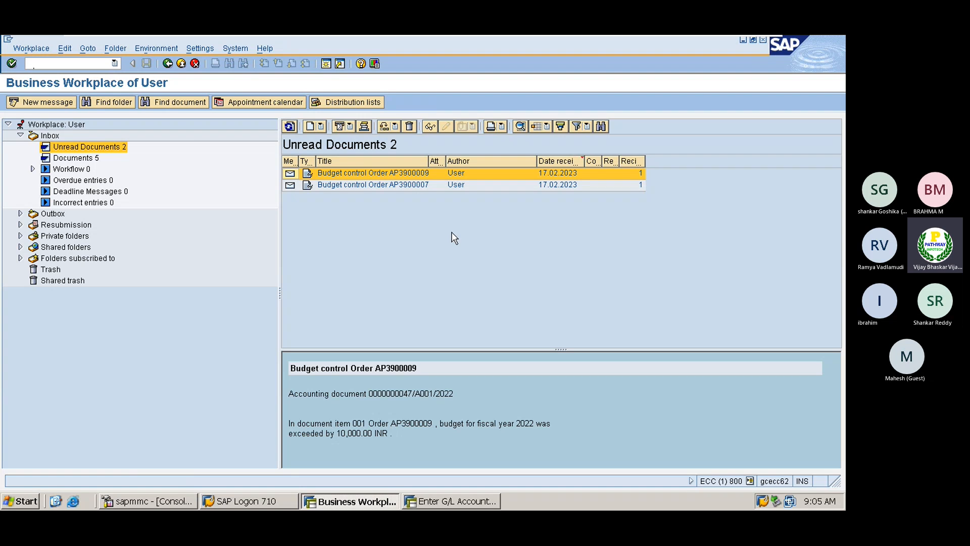
click(384, 186)
double_click(385, 173)
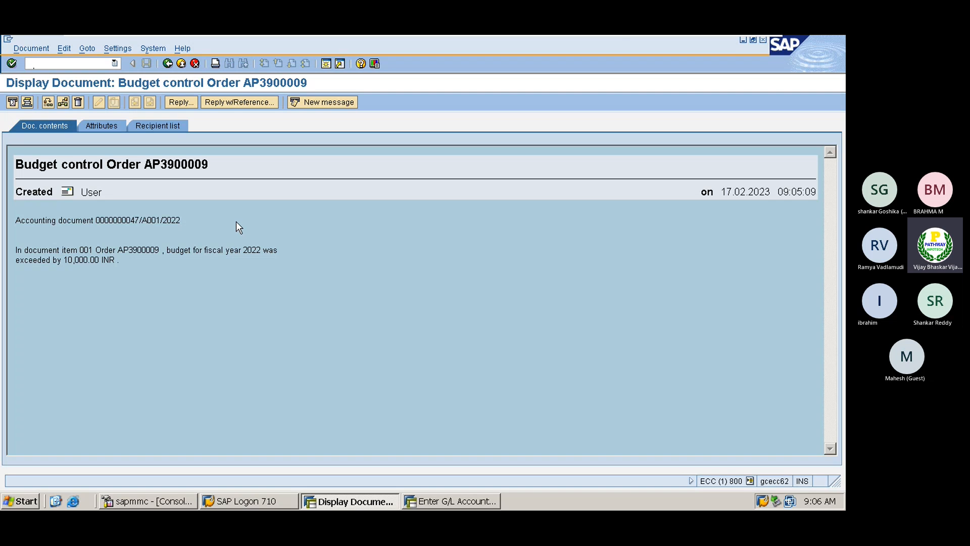
- Review the 70% warning, 85% warning-plus-email and 95% error thresholds in Excel, then return to SAP
mouse_move(621, 37)
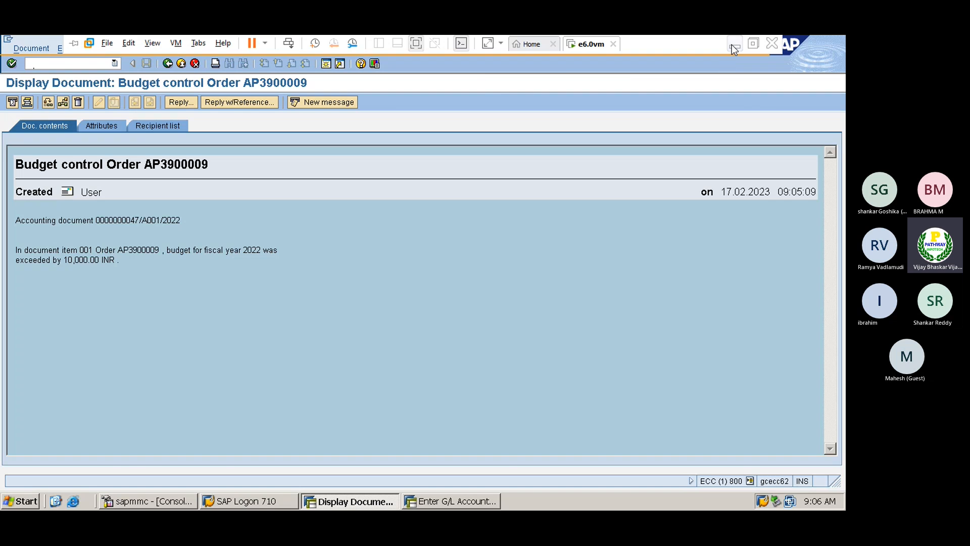
click(735, 47)
click(107, 232)
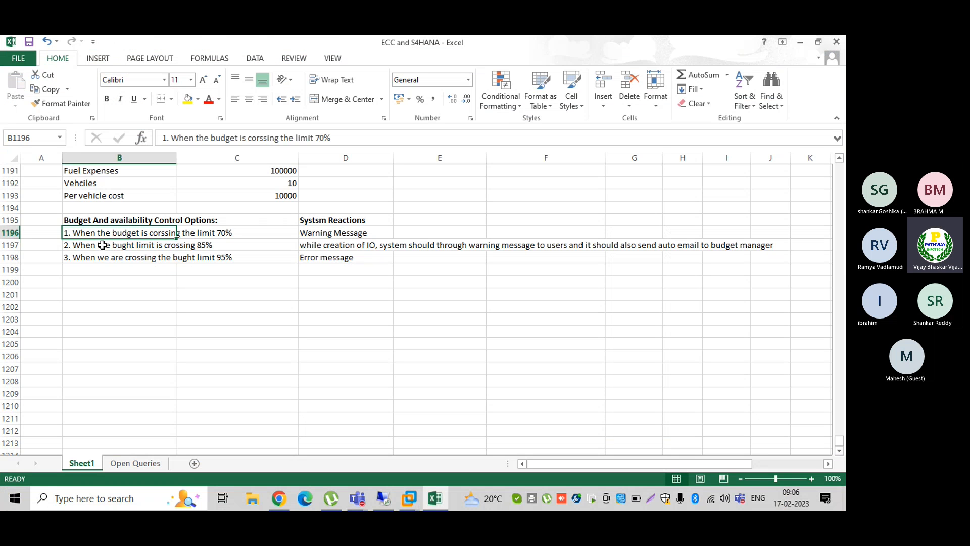
click(102, 245)
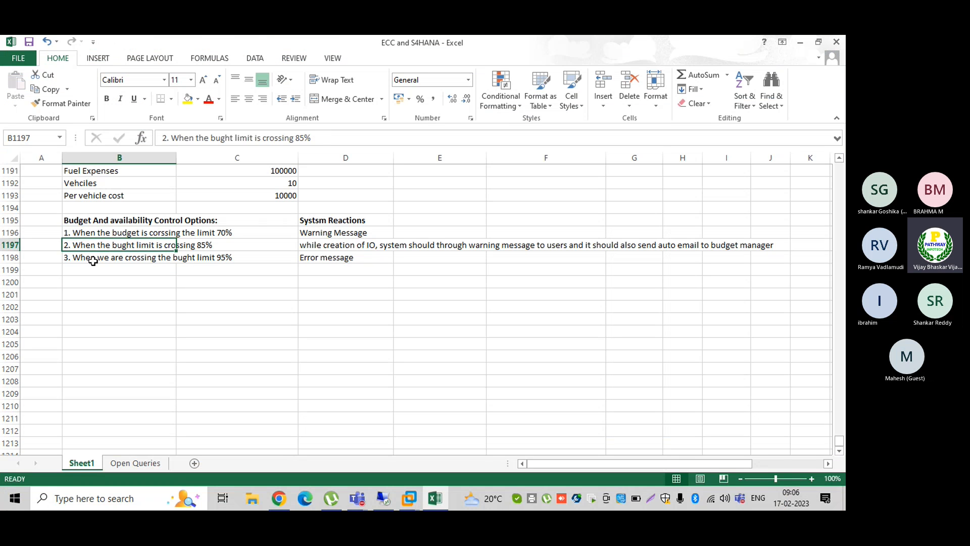
click(93, 260)
click(95, 233)
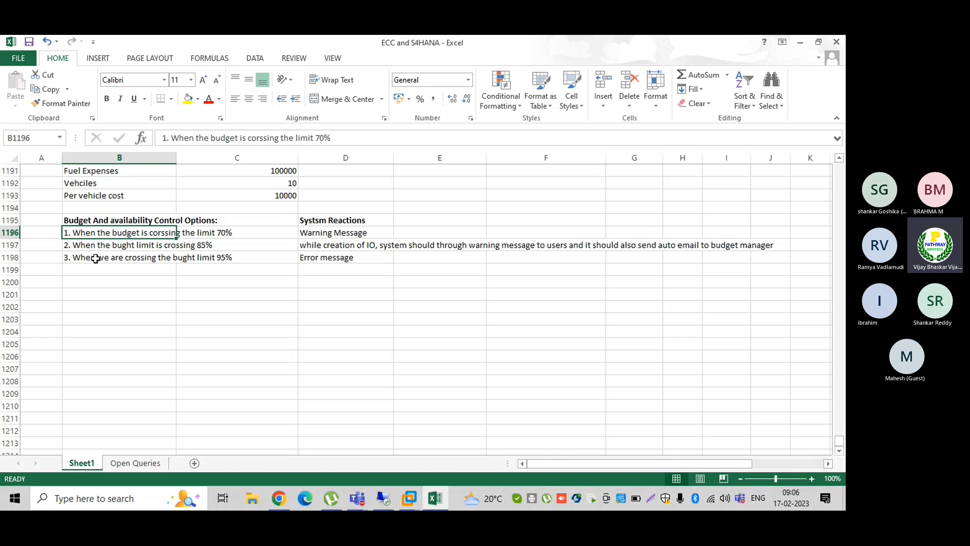
click(96, 259)
click(92, 233)
click(92, 259)
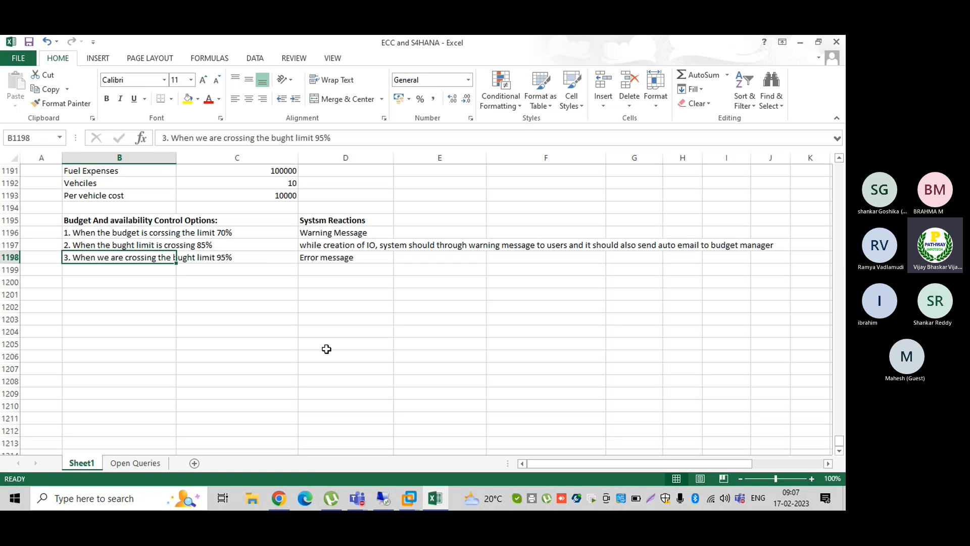
click(408, 498)
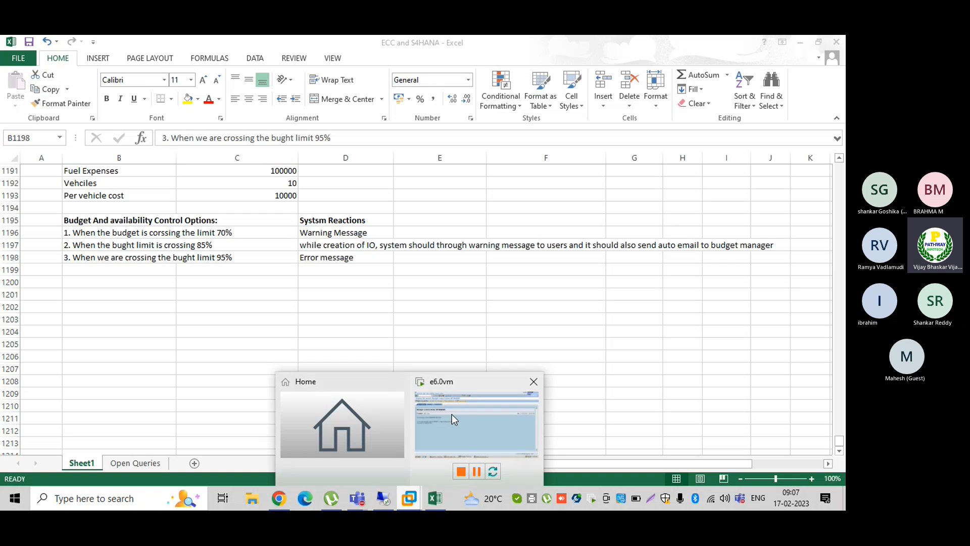
click(452, 413)
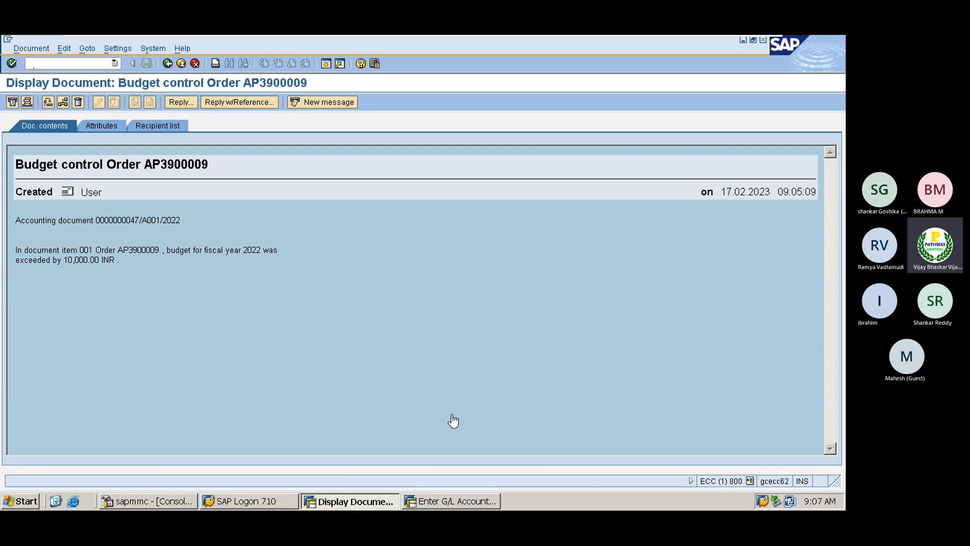
- Via /nspro, run Controlling > Internal Orders > Define Tolerance Limits for Availability Control
click(456, 499)
click(54, 63)
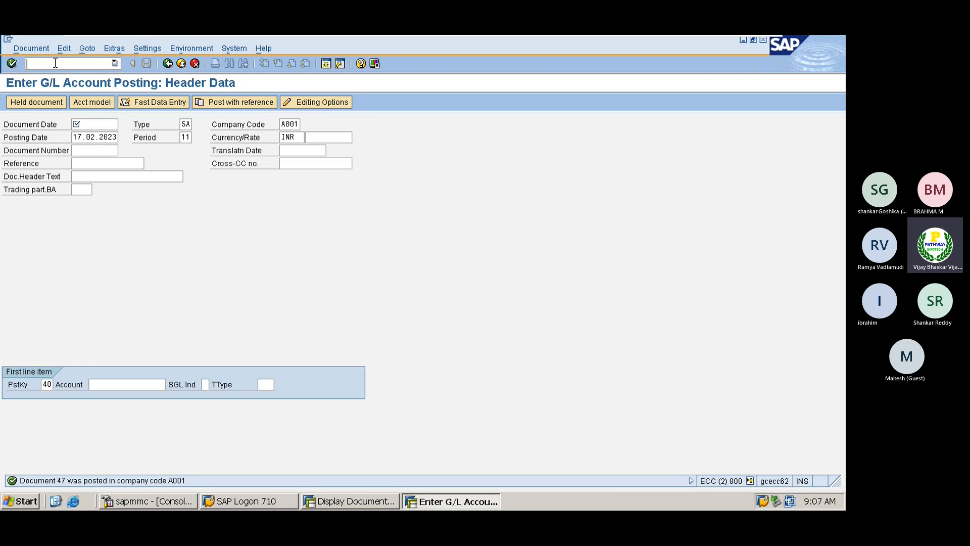
text(/nspro)
key(Return)
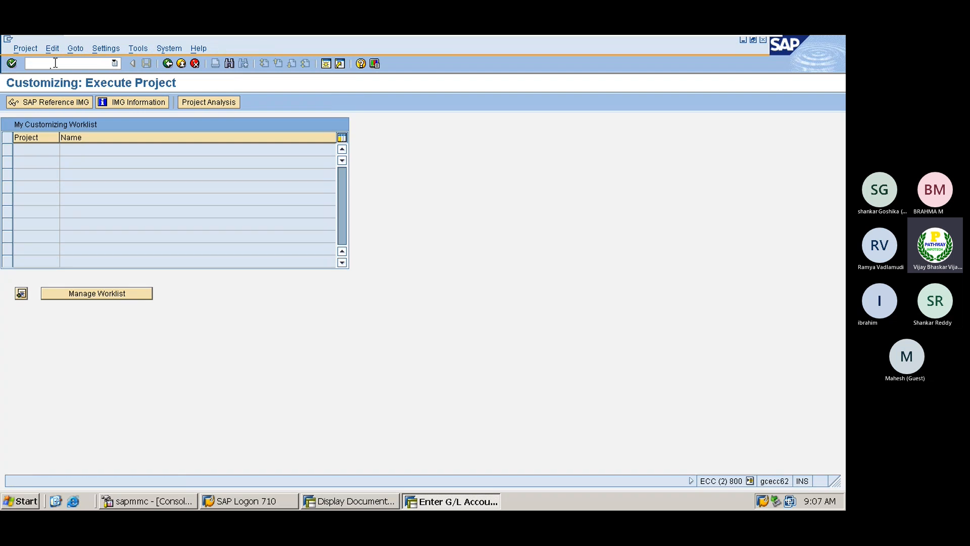
click(57, 103)
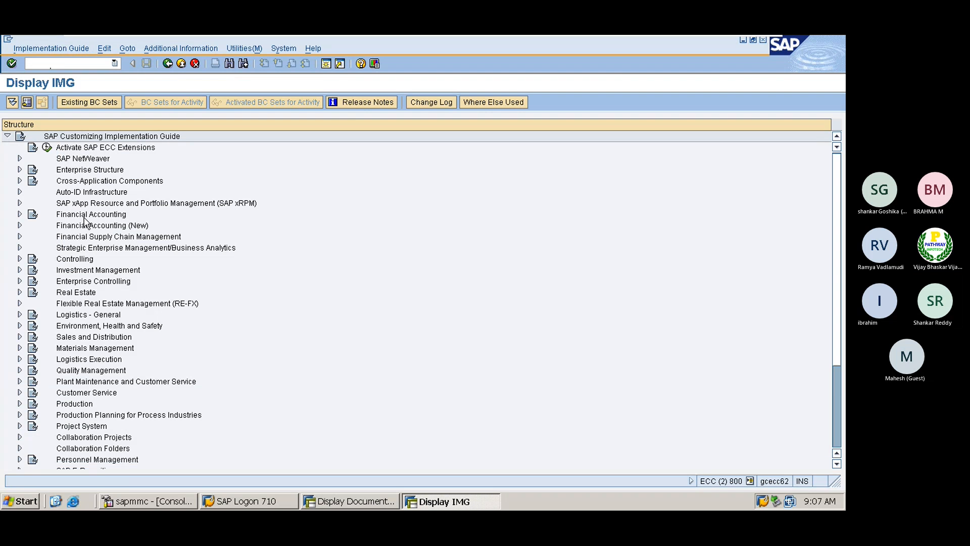
click(64, 260)
double_click(65, 262)
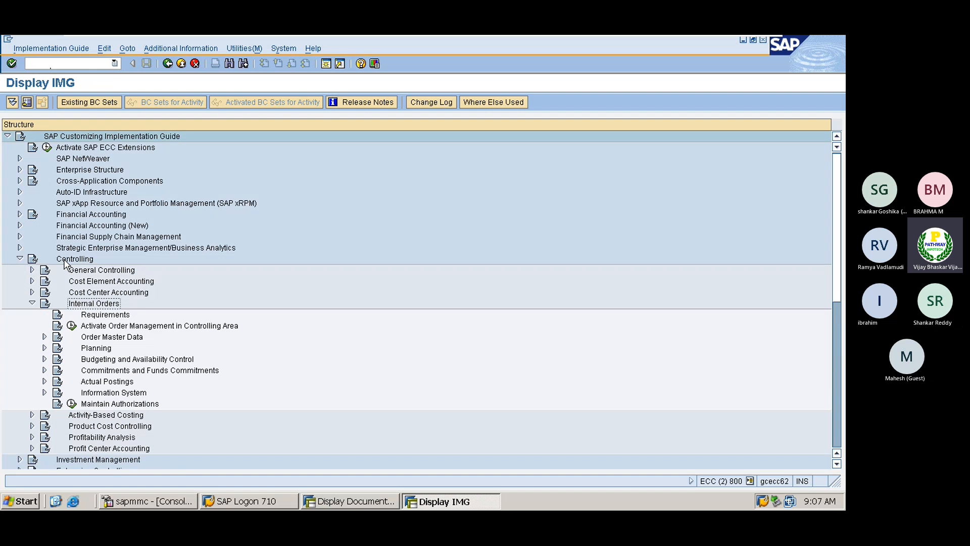
key(Down)
key(Down)
key(Down)
key(Down)
key(Down)
key(Right)
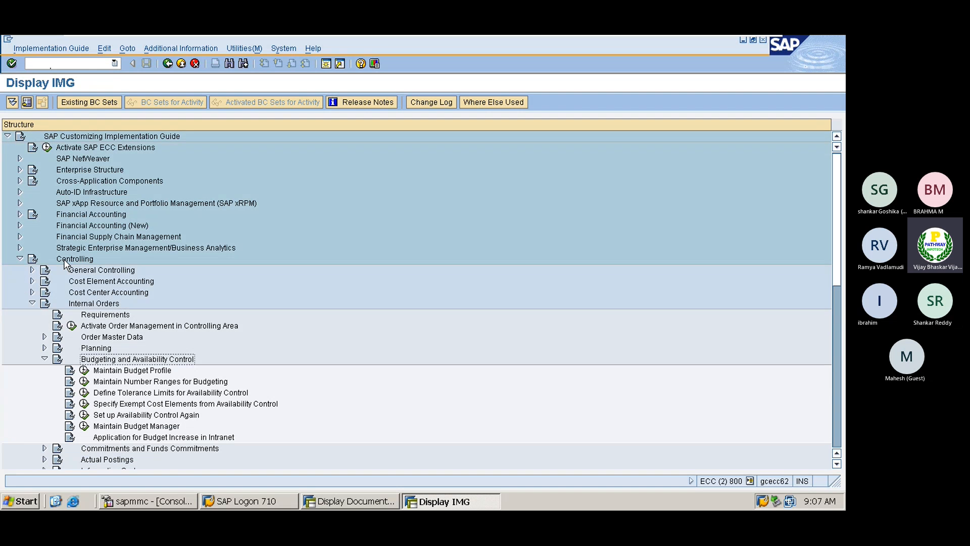
key(Down)
key(Down)
key(Down)
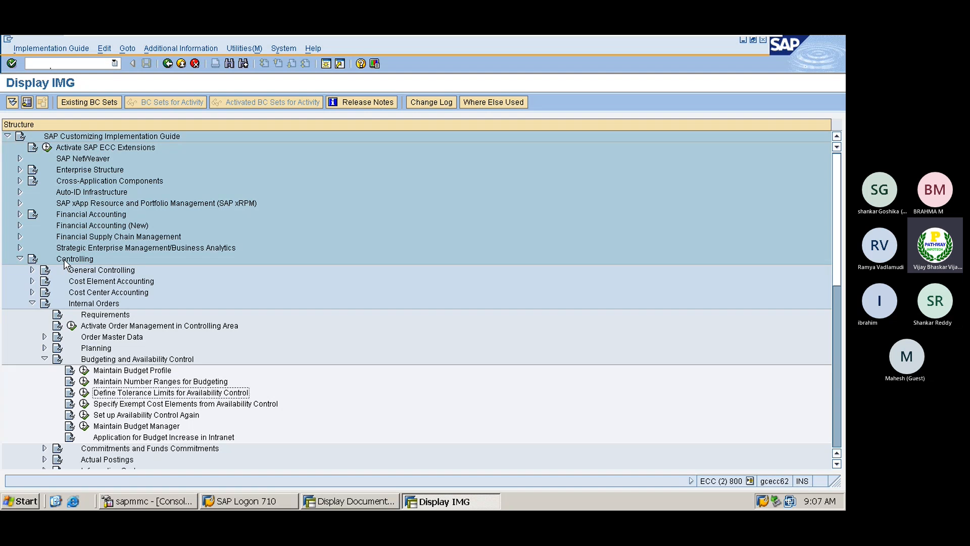
click(84, 393)
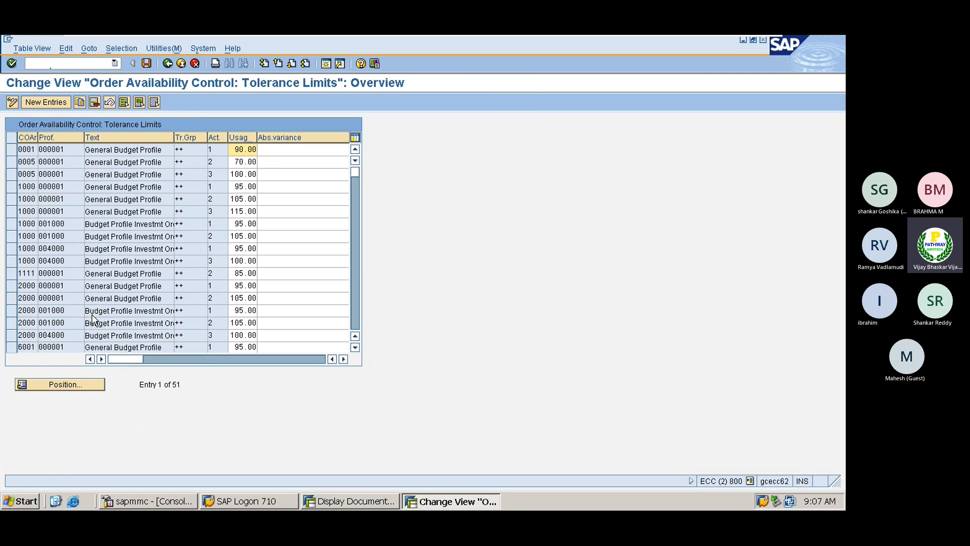
click(14, 187)
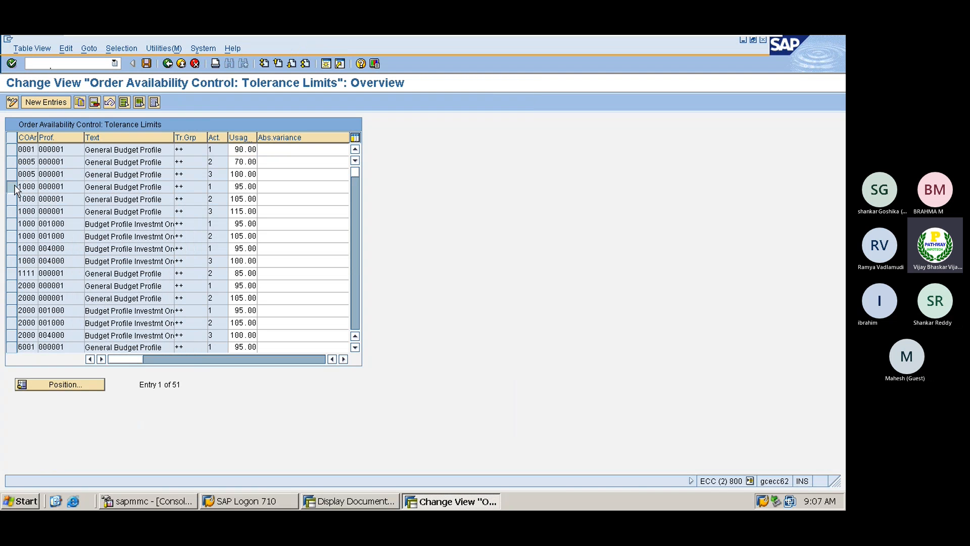
click(13, 200)
click(13, 212)
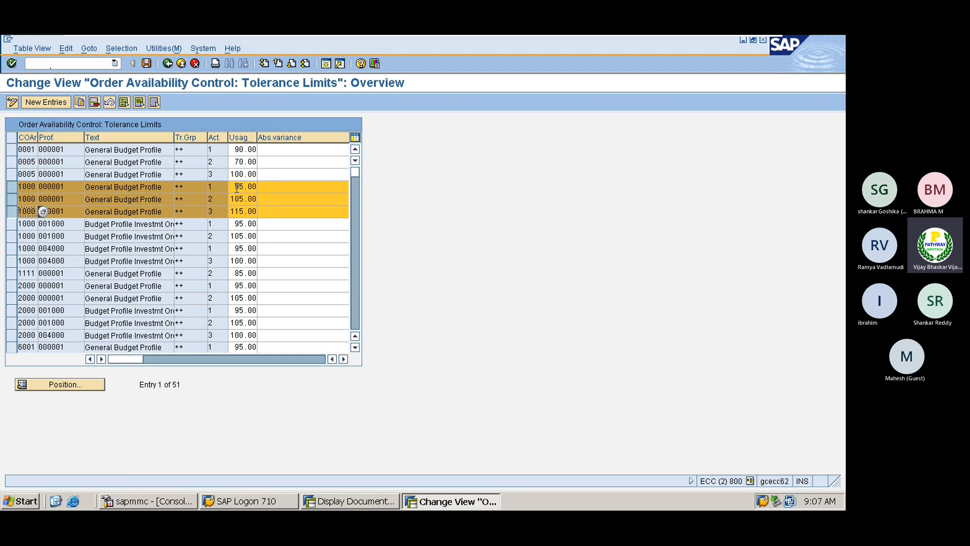
drag(234, 187, 254, 186)
click(255, 188)
click(245, 198)
click(245, 212)
click(11, 187)
click(11, 199)
click(12, 211)
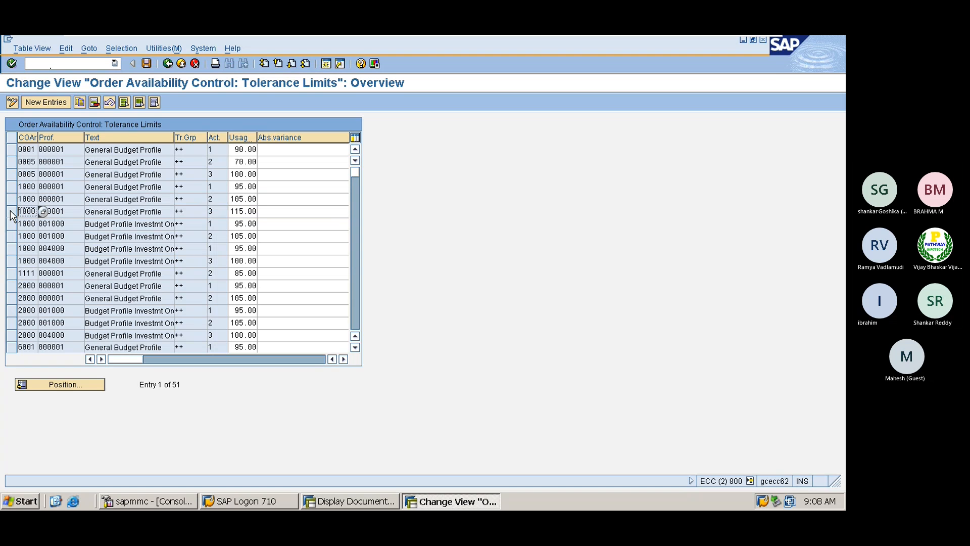